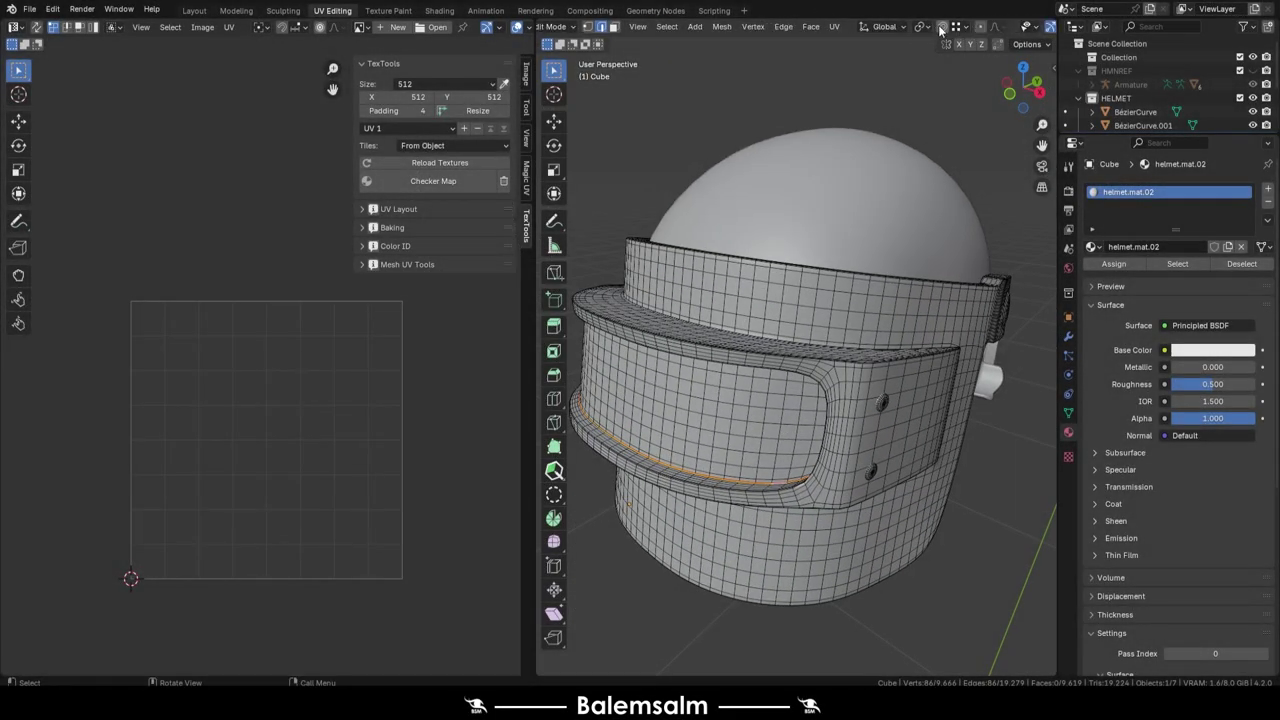
Step: Check the band's normals with Face Orientation, then isolate the band in Local View
{"action": "left_click", "coordinate": [813, 27]}
{"action": "left_click", "coordinate": [740, 290]}
{"action": "left_click", "coordinate": [740, 292]}
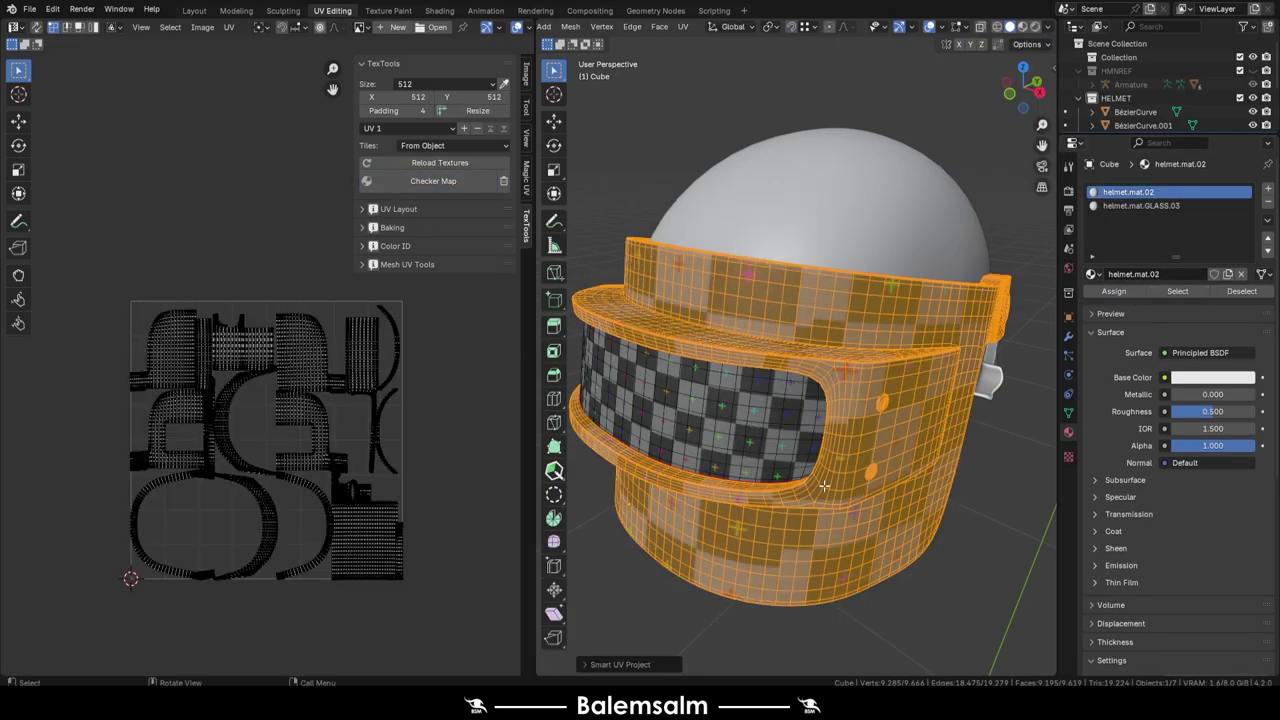
{"action": "key", "text": "KP_Divide"}
{"action": "key", "text": "alt+a"}
Step: Select the visor rim edge loop and extend shortest-path edges around the corner
{"action": "left_click", "coordinate": [817, 365], "text": "alt"}
{"action": "mouse_move", "coordinate": [817, 365]}
{"action": "middle_mouse_down"}
{"action": "mouse_move", "coordinate": [850, 372]}
{"action": "mouse_move", "coordinate": [920, 630]}
{"action": "mouse_move", "coordinate": [713, 377]}
{"action": "middle_mouse_up"}
{"action": "left_click", "coordinate": [920, 630], "text": "ctrl"}
{"action": "left_click", "coordinate": [794, 470], "text": "ctrl"}
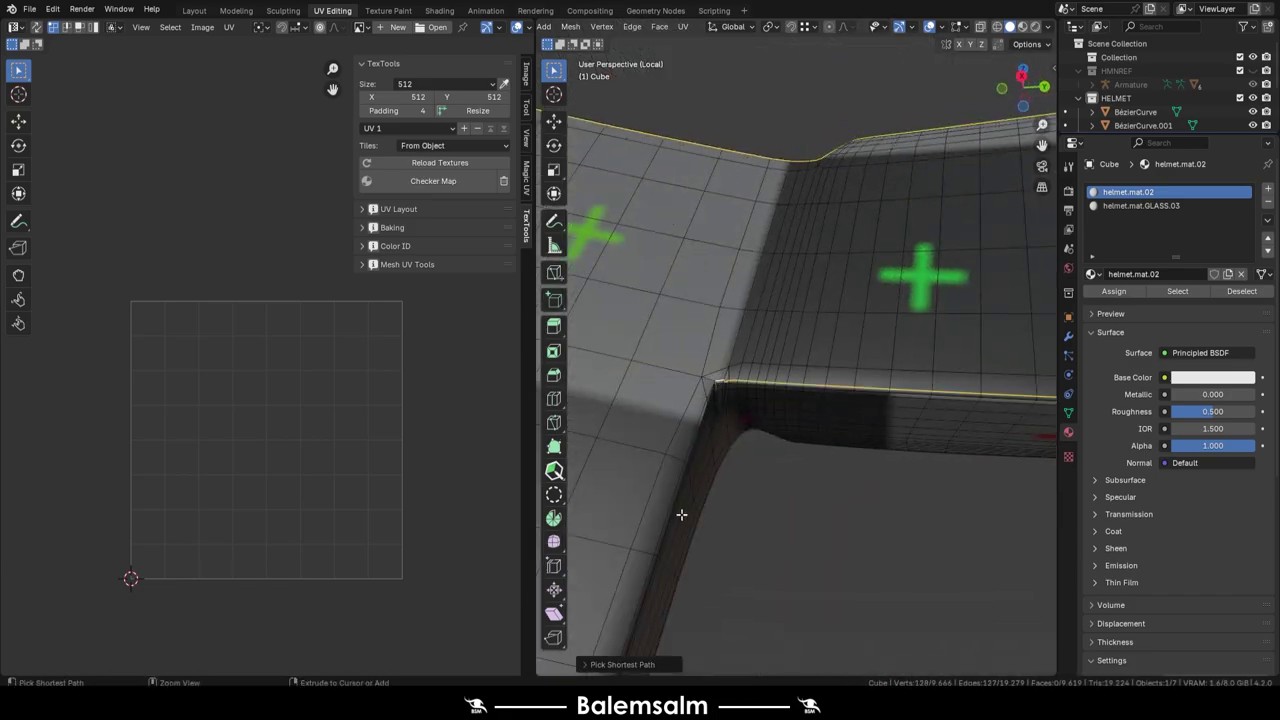
{"action": "left_click", "coordinate": [681, 514], "text": "ctrl"}
{"action": "middle_click_drag", "start_coordinate": [681, 514], "coordinate": [705, 397]}
Step: Add the bottom-edge paths to the selection and mark them as UV seams
{"action": "left_click", "coordinate": [691, 487], "text": "ctrl"}
{"action": "left_click", "coordinate": [666, 124], "text": "ctrl"}
{"action": "middle_click_drag", "start_coordinate": [666, 124], "coordinate": [867, 491]}
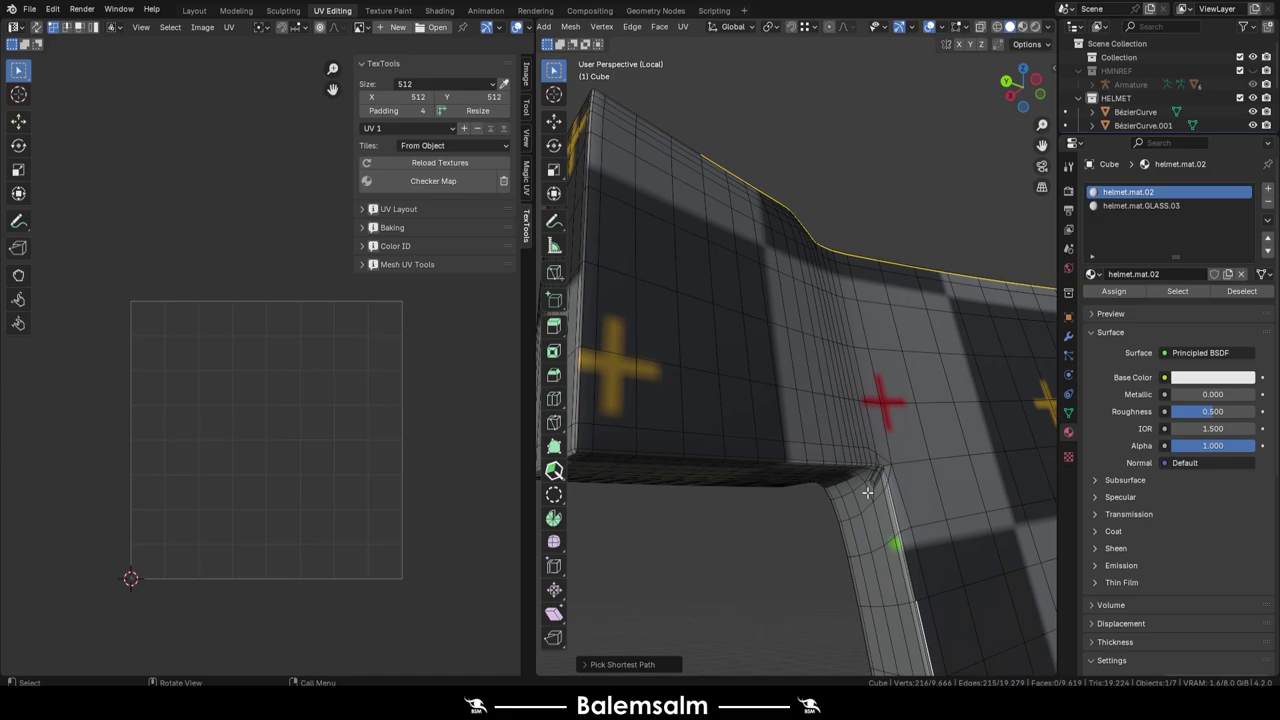
{"action": "left_click", "coordinate": [630, 181], "text": "ctrl"}
{"action": "middle_click_drag", "start_coordinate": [630, 181], "coordinate": [802, 282]}
{"action": "key", "text": "u"}
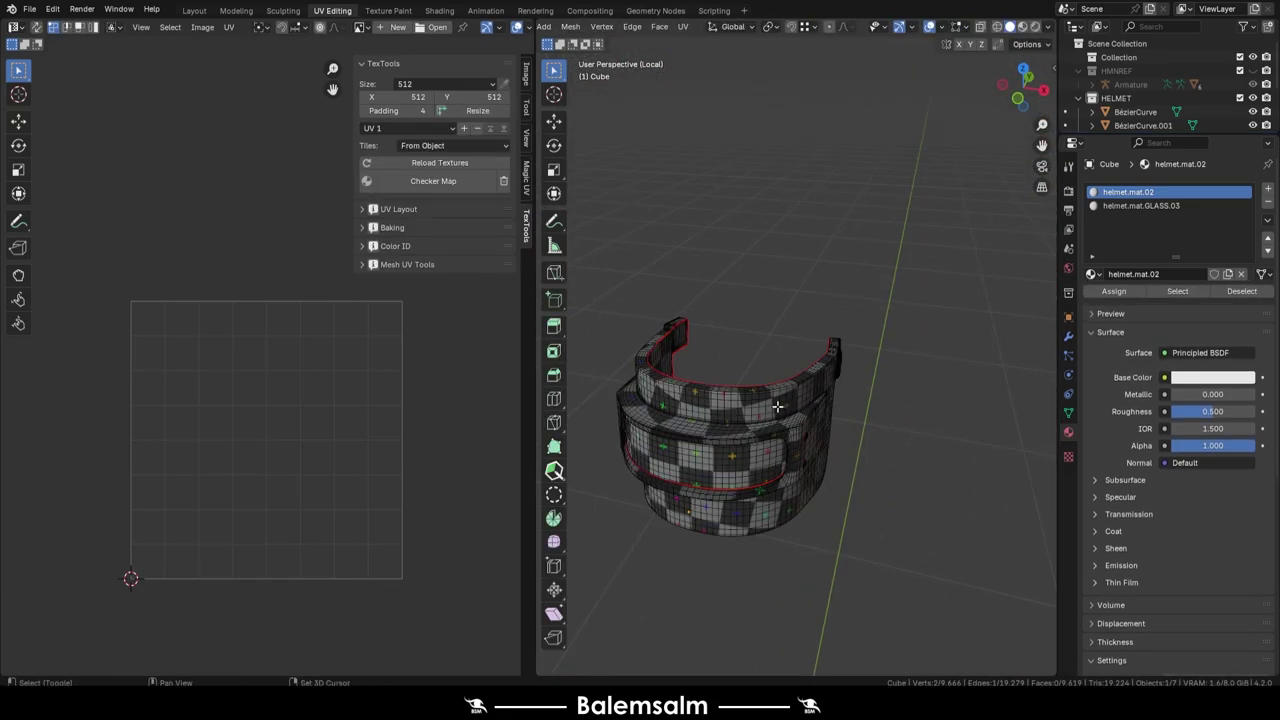
Step: Delete half of the band from top view and add a Mirror modifier across X
{"action": "key", "text": "KP_7"}
{"action": "key", "text": "h"}
{"action": "left_click", "coordinate": [1067, 340]}
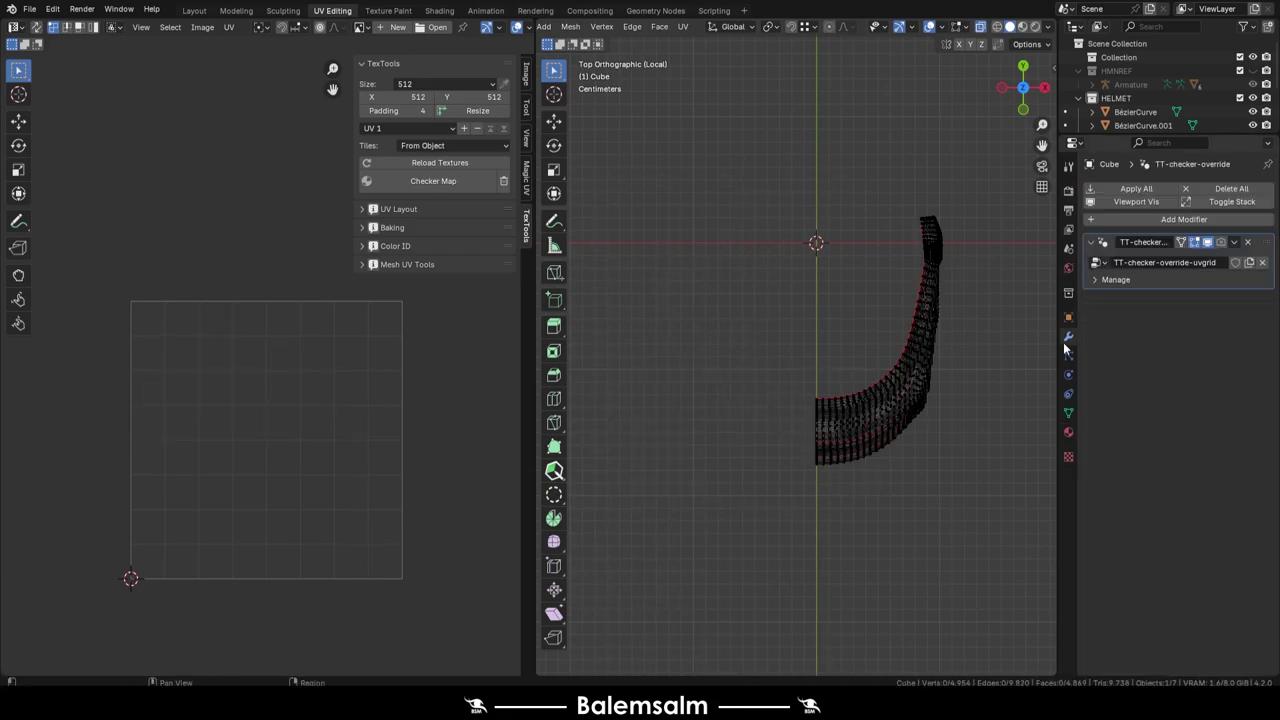
{"action": "left_click", "coordinate": [960, 367]}
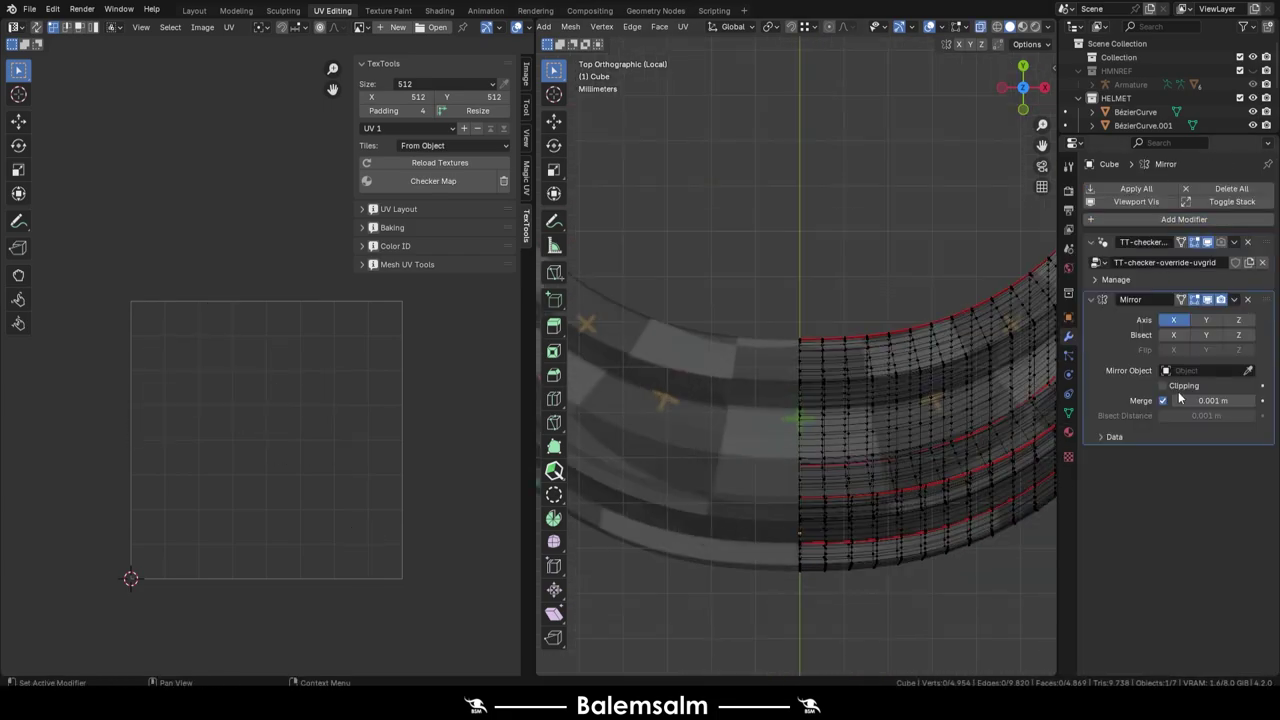
{"action": "right_click", "coordinate": [810, 470]}
{"action": "mouse_move", "coordinate": [810, 470]}
{"action": "middle_mouse_down"}
{"action": "mouse_move", "coordinate": [900, 277]}
{"action": "mouse_move", "coordinate": [880, 300]}
{"action": "middle_mouse_up"}
Step: Remove the checker map material slot from the band
{"action": "left_click", "coordinate": [1068, 432]}
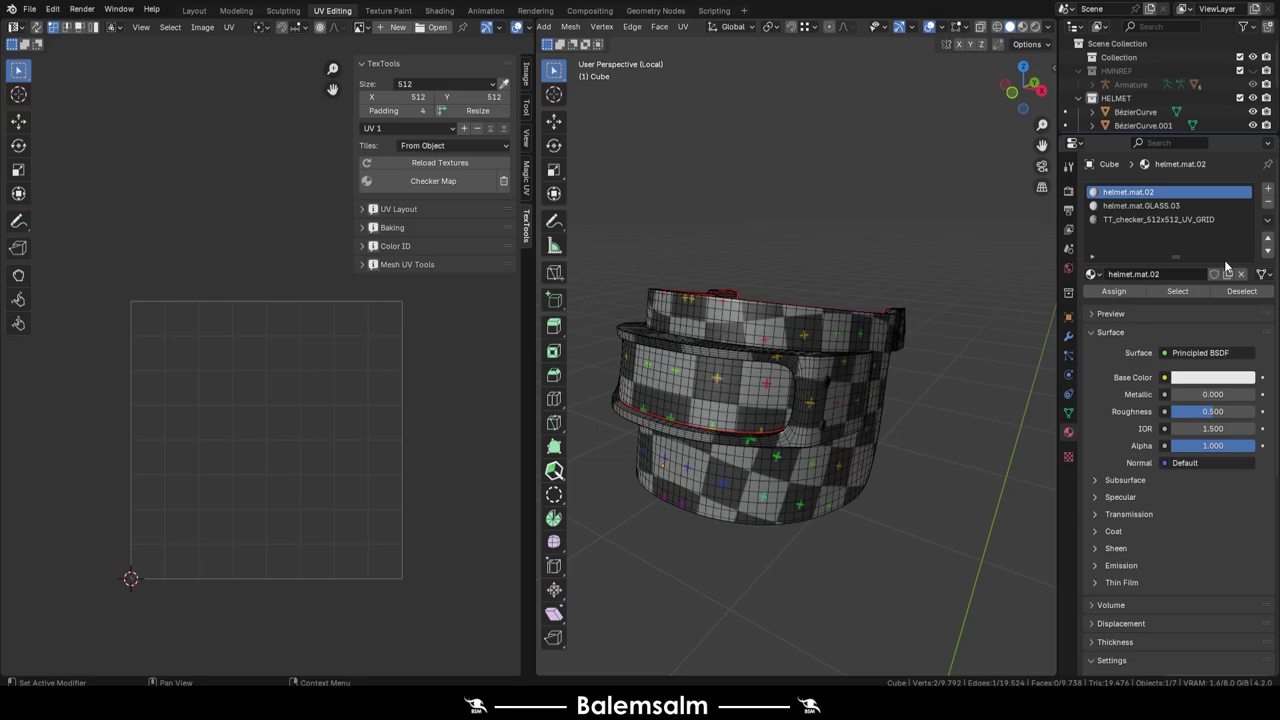
{"action": "left_click", "coordinate": [1158, 219]}
{"action": "key", "text": "ctrl+l"}
{"action": "scroll", "coordinate": [708, 420], "scroll_direction": "up", "scroll_amount": 2}
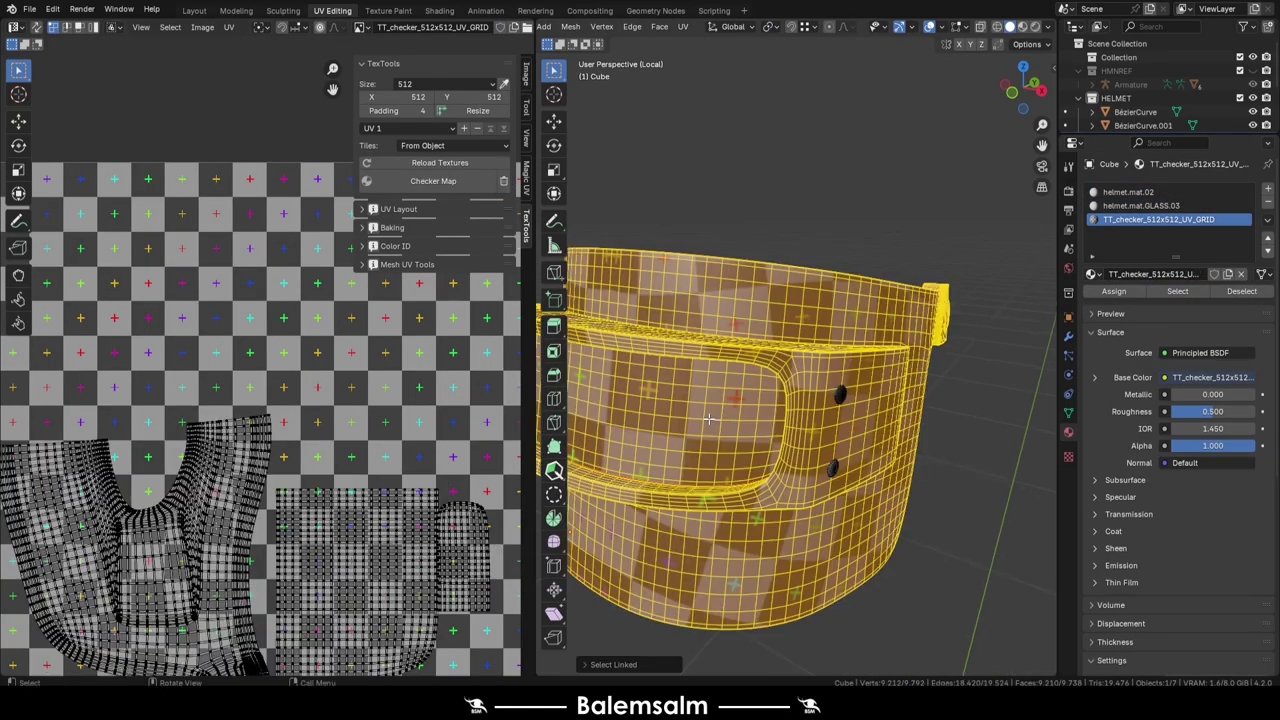
{"action": "left_click", "coordinate": [1141, 205]}
{"action": "left_click", "coordinate": [1177, 291]}
{"action": "key", "text": "alt+a"}
{"action": "left_click", "coordinate": [1268, 201]}
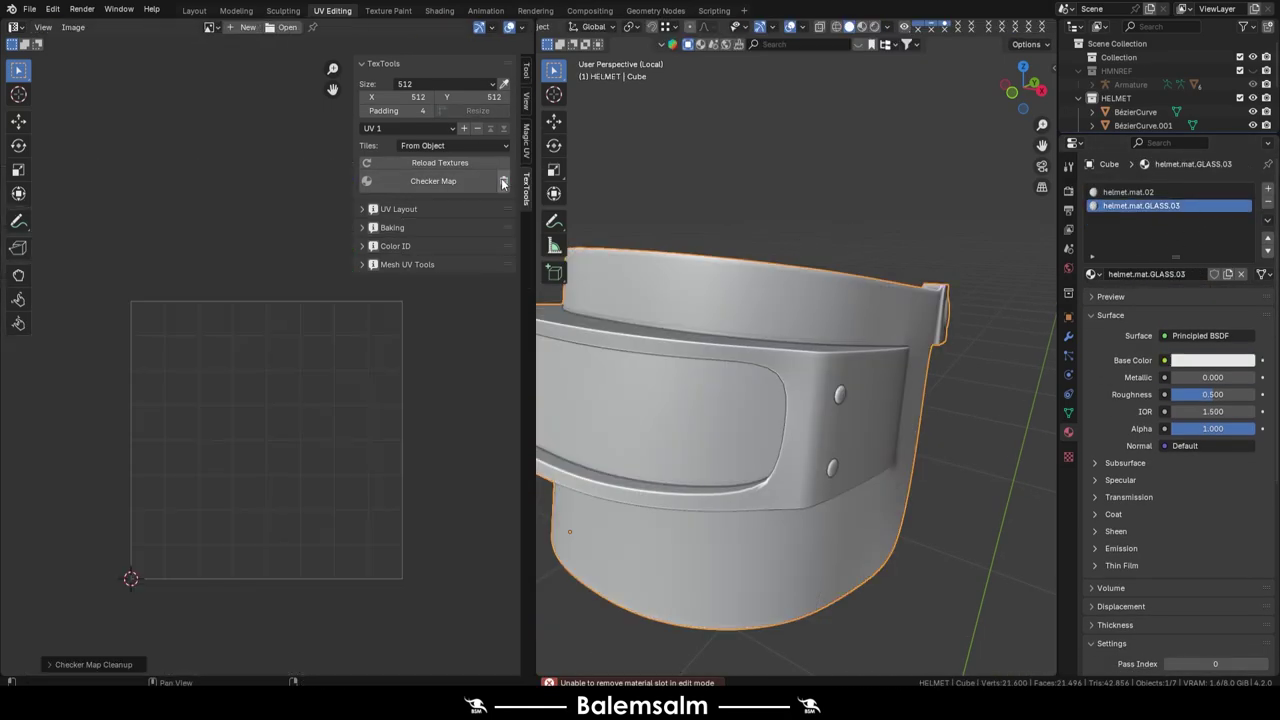
{"action": "key", "text": "a"}
Step: Select the helmet.mat.02 faces and Cylinder-unwrap them
{"action": "left_click", "coordinate": [728, 422]}
{"action": "left_click", "coordinate": [873, 303]}
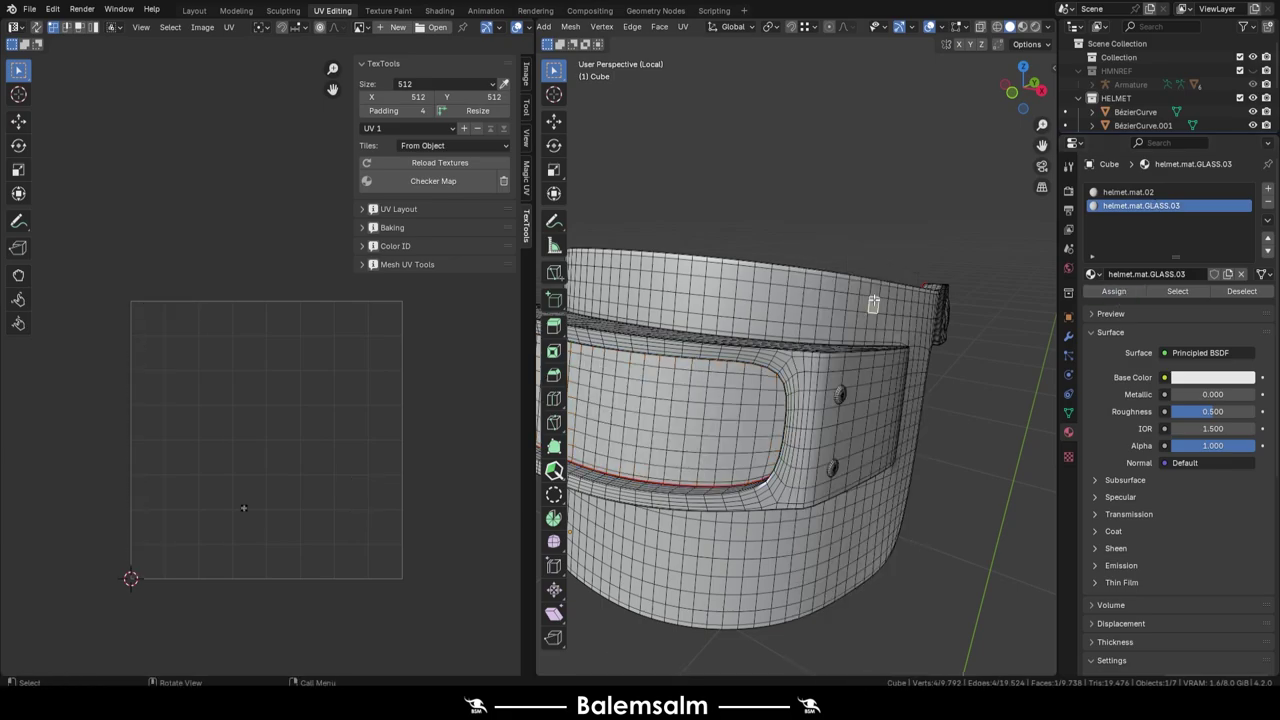
{"action": "left_click", "coordinate": [1178, 291]}
{"action": "key", "text": "u"}
{"action": "left_click", "coordinate": [766, 308]}
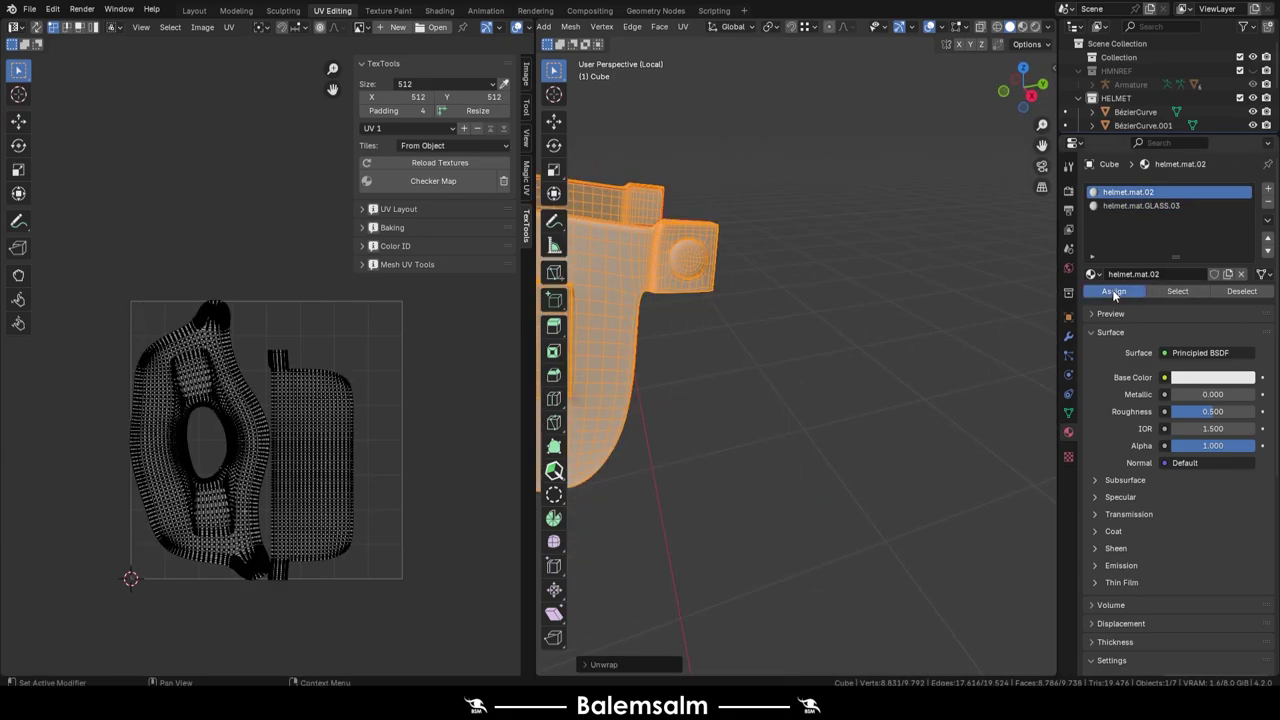
{"action": "key", "text": "Tab"}
{"action": "key", "text": "Tab"}
Step: Select the glass-material faces in X-ray, then reactivate helmet.mat.02 and return to object mode
{"action": "left_click", "coordinate": [1218, 205]}
{"action": "left_click", "coordinate": [1178, 291]}
{"action": "key", "text": "alt+z"}
{"action": "middle_click_drag", "start_coordinate": [760, 420], "coordinate": [806, 502]}
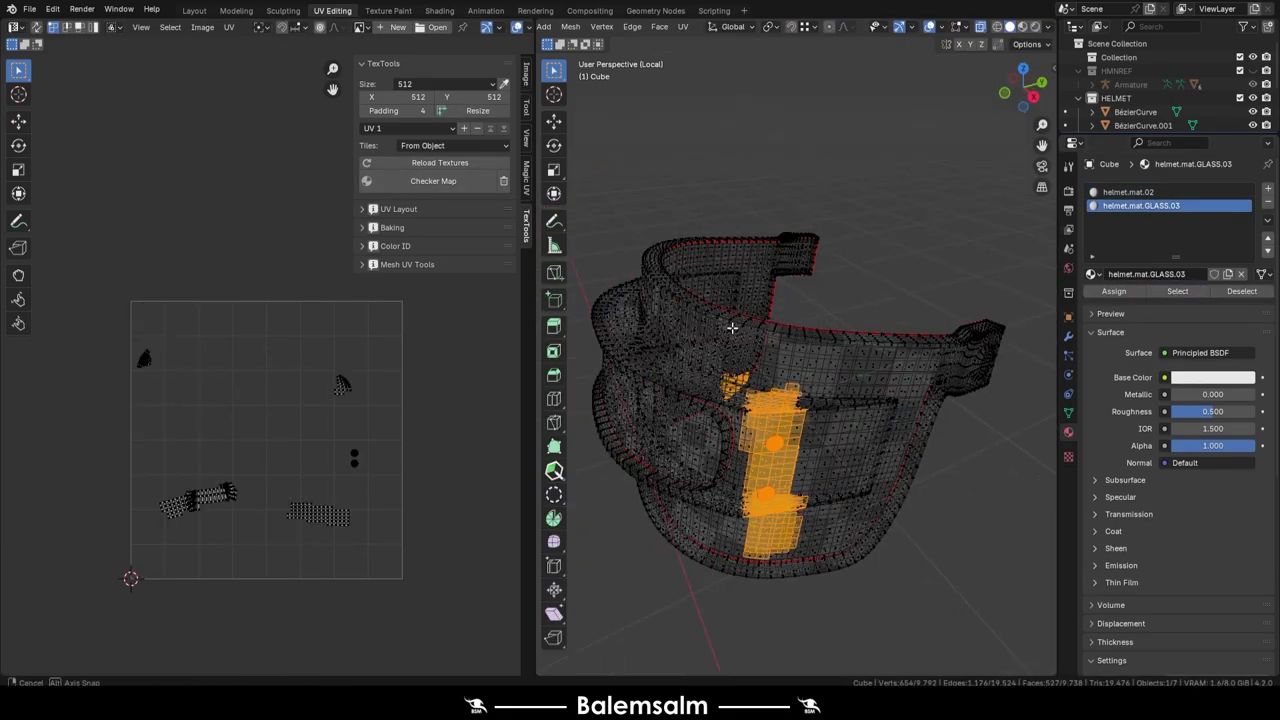
{"action": "key", "text": "b"}
{"action": "key", "text": "alt+z"}
{"action": "left_click", "coordinate": [1128, 191]}
{"action": "key", "text": "alt+a"}
{"action": "scroll", "coordinate": [800, 350], "scroll_direction": "down", "scroll_amount": 5}
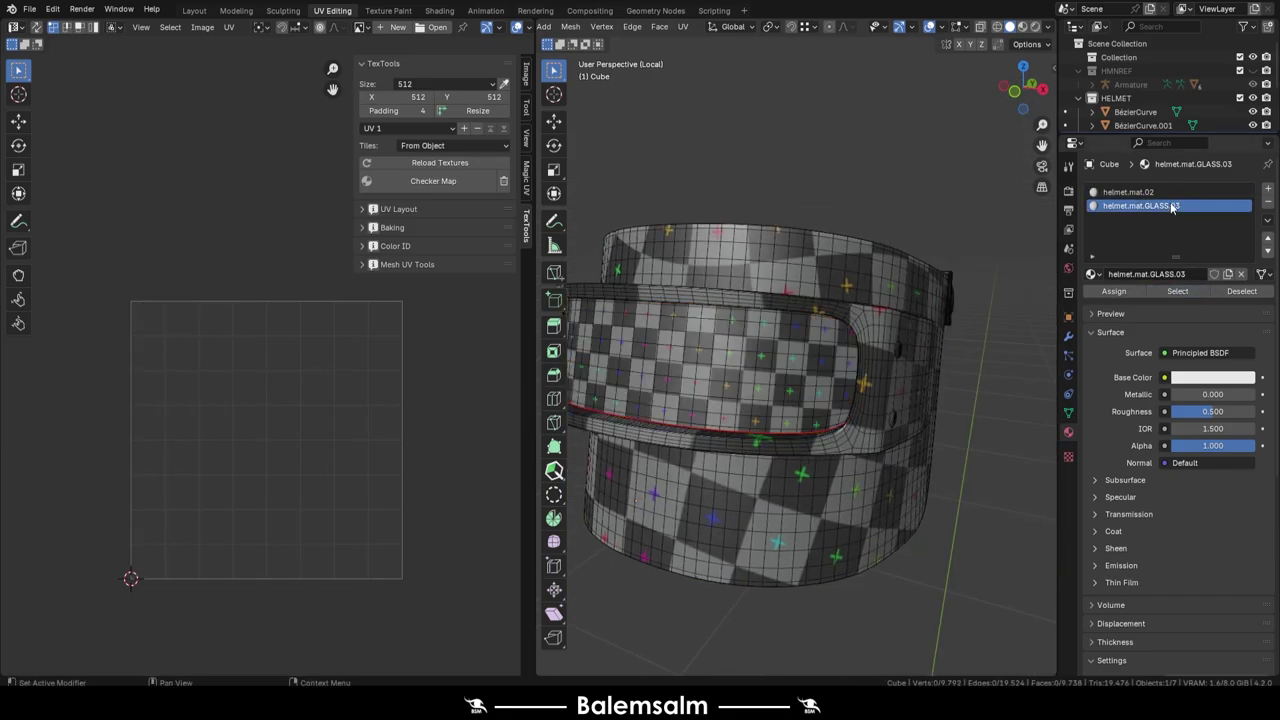
{"action": "key", "text": "Tab"}
Step: Exit Local View, give the ear pieces helmet.mat.04, and Smart UV Project them
{"action": "key", "text": "KP_Divide"}
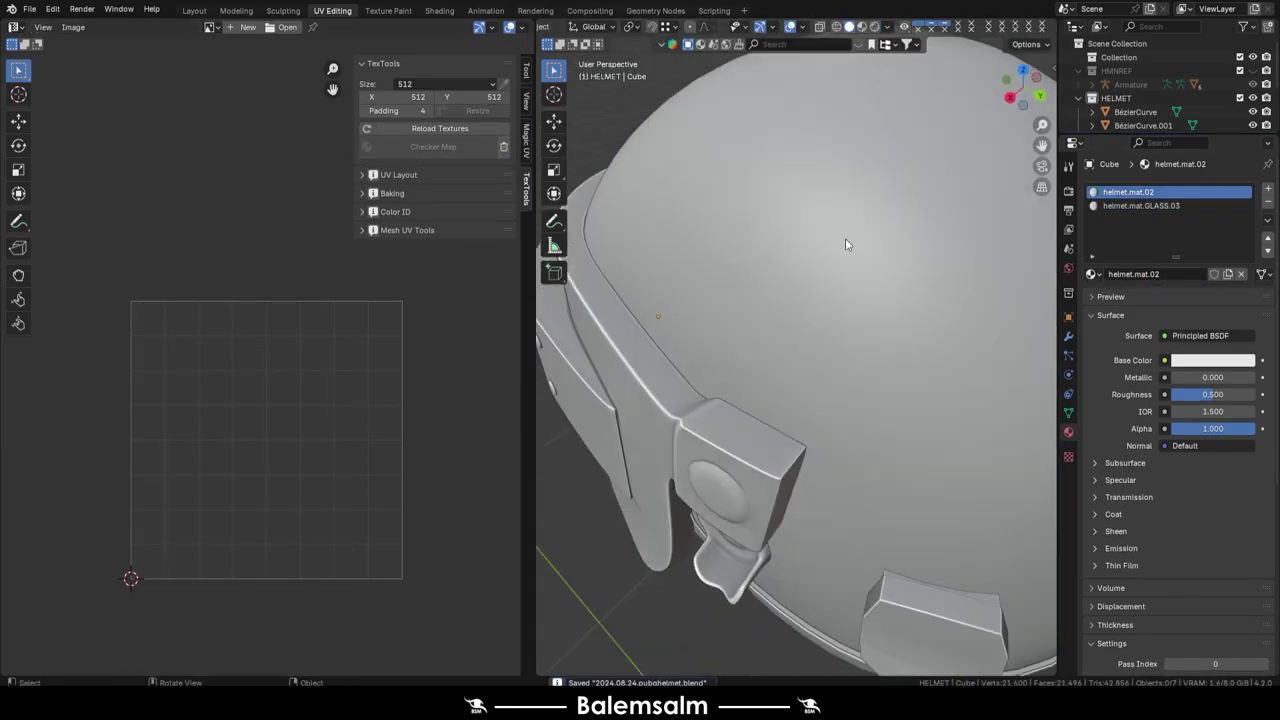
{"action": "left_click", "coordinate": [1158, 246]}
{"action": "key", "text": "q"}
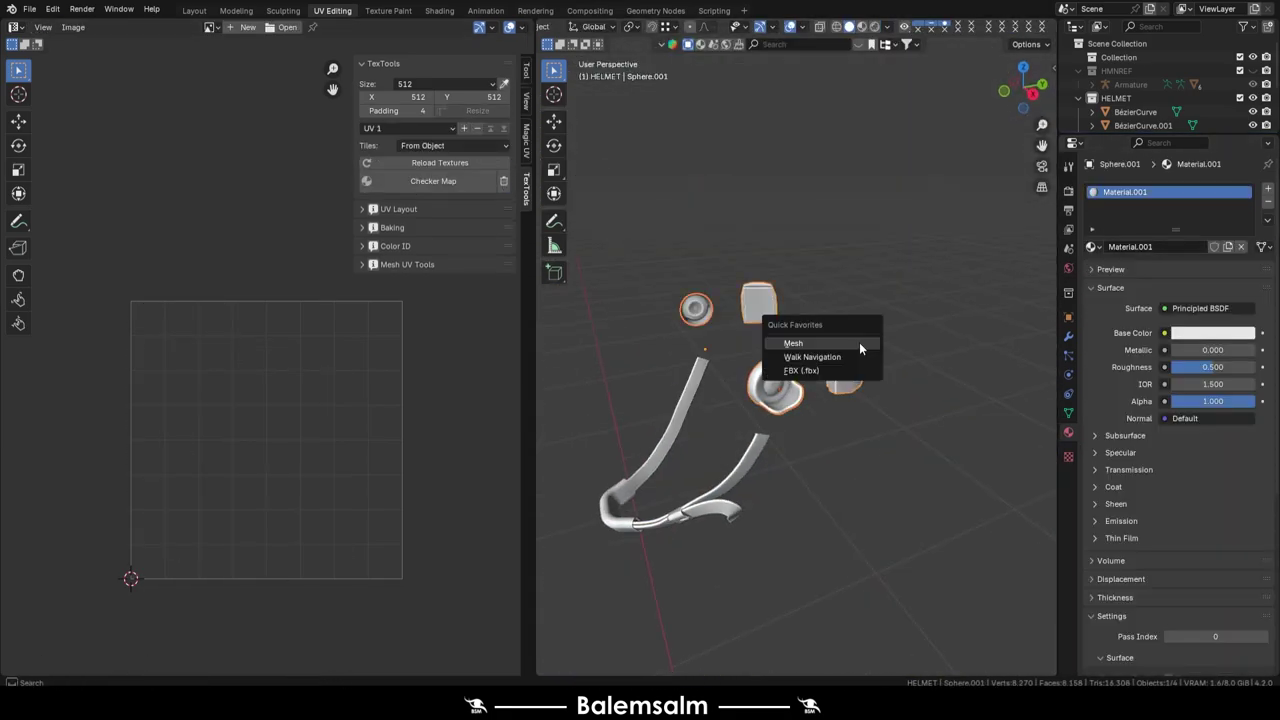
{"action": "right_click", "coordinate": [859, 347]}
{"action": "left_click", "coordinate": [914, 374]}
{"action": "key", "text": "Tab"}
{"action": "key", "text": "u"}
{"action": "left_click", "coordinate": [941, 458]}
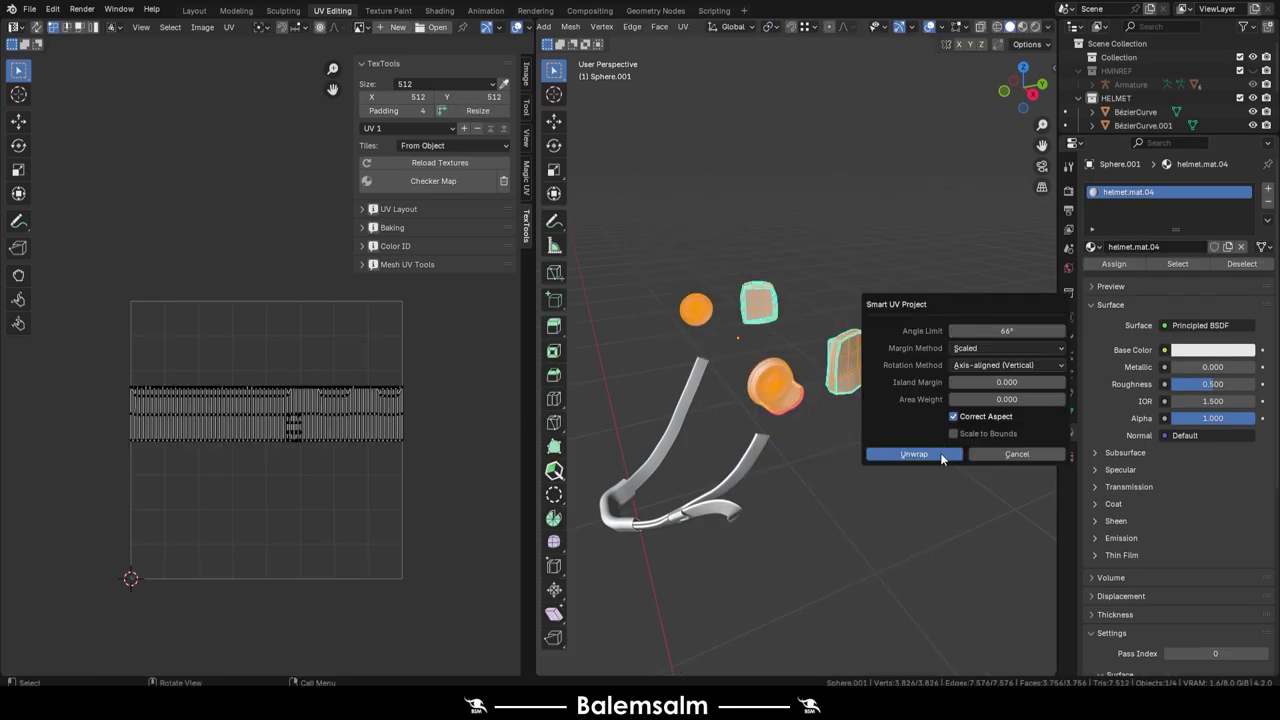
{"action": "left_click", "coordinate": [941, 454]}
{"action": "key", "text": "Tab"}
Step: Make BézierCurve the active object and apply Shade Auto Smooth to it
{"action": "key", "text": "Tab"}
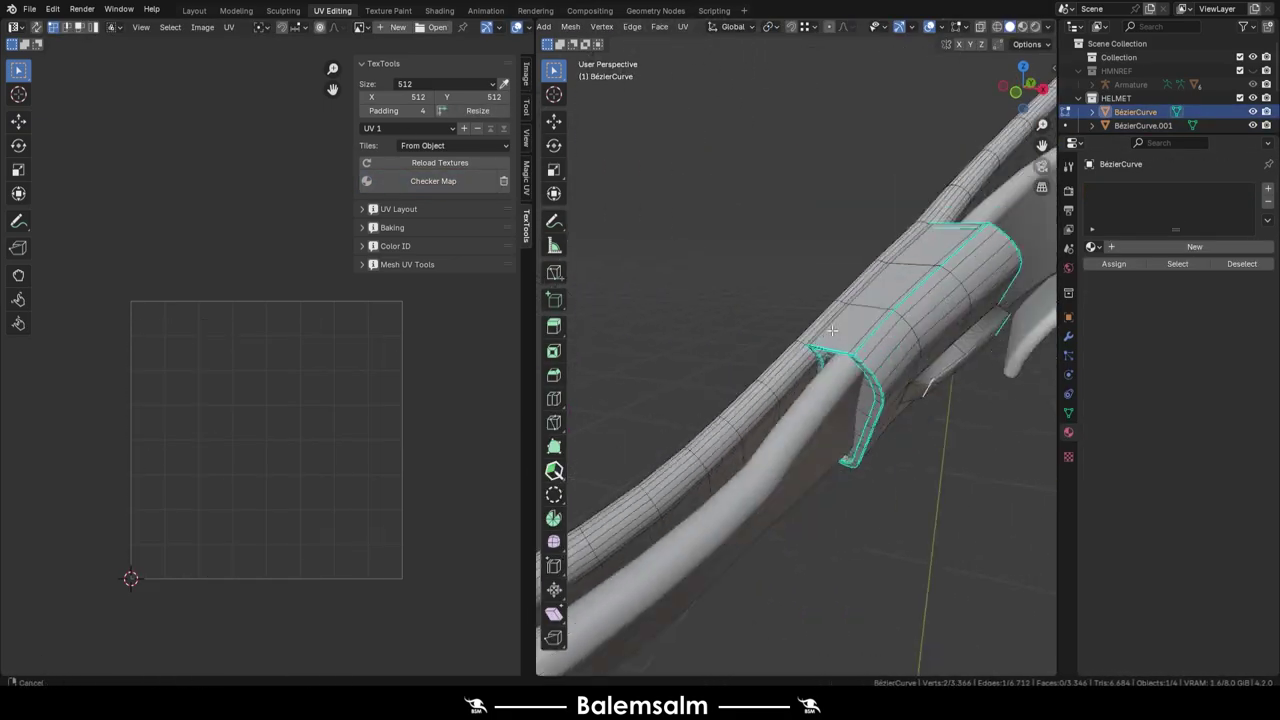
{"action": "key", "text": "Tab"}
{"action": "key", "text": "grave"}
{"action": "left_click", "coordinate": [823, 280]}
{"action": "mouse_move", "coordinate": [813, 329]}
{"action": "middle_mouse_down"}
{"action": "mouse_move", "coordinate": [906, 406]}
{"action": "mouse_move", "coordinate": [760, 377]}
{"action": "middle_mouse_up"}
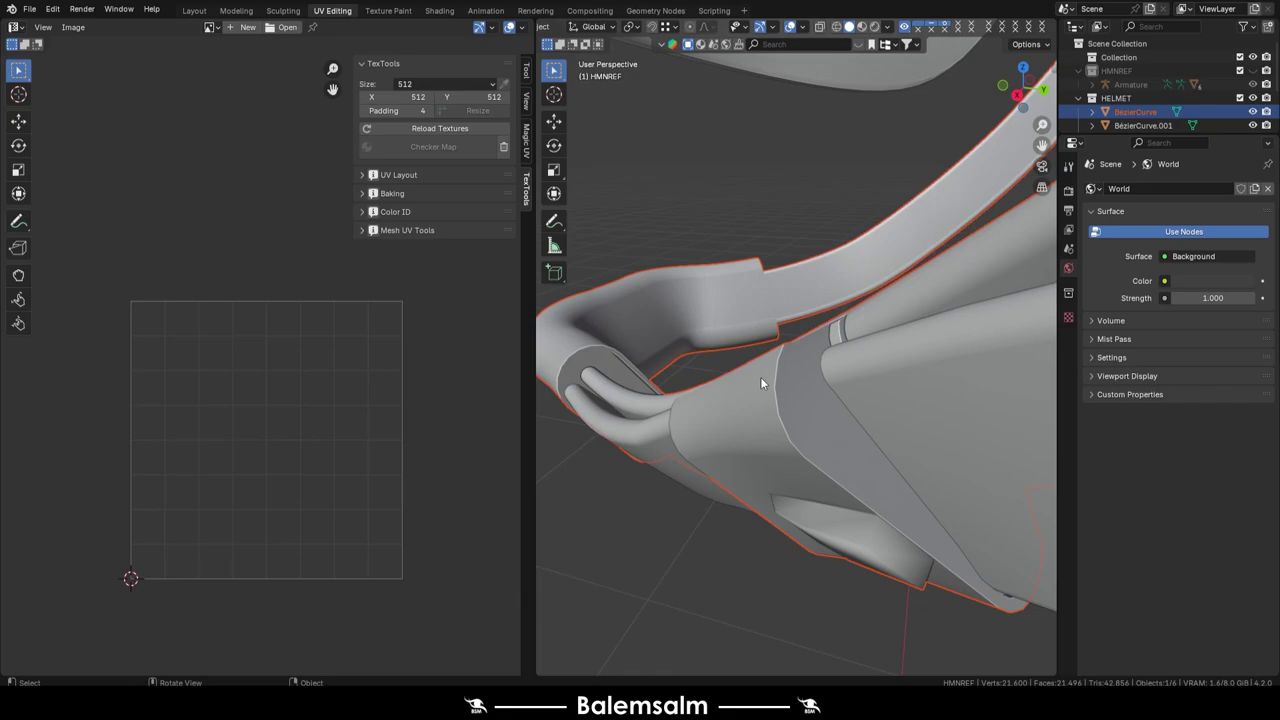
{"action": "left_click", "coordinate": [760, 377]}
{"action": "key", "text": "Tab"}
{"action": "key", "text": "a"}
{"action": "key", "text": "Tab"}
{"action": "right_click", "coordinate": [769, 433]}
{"action": "left_click", "coordinate": [646, 409]}
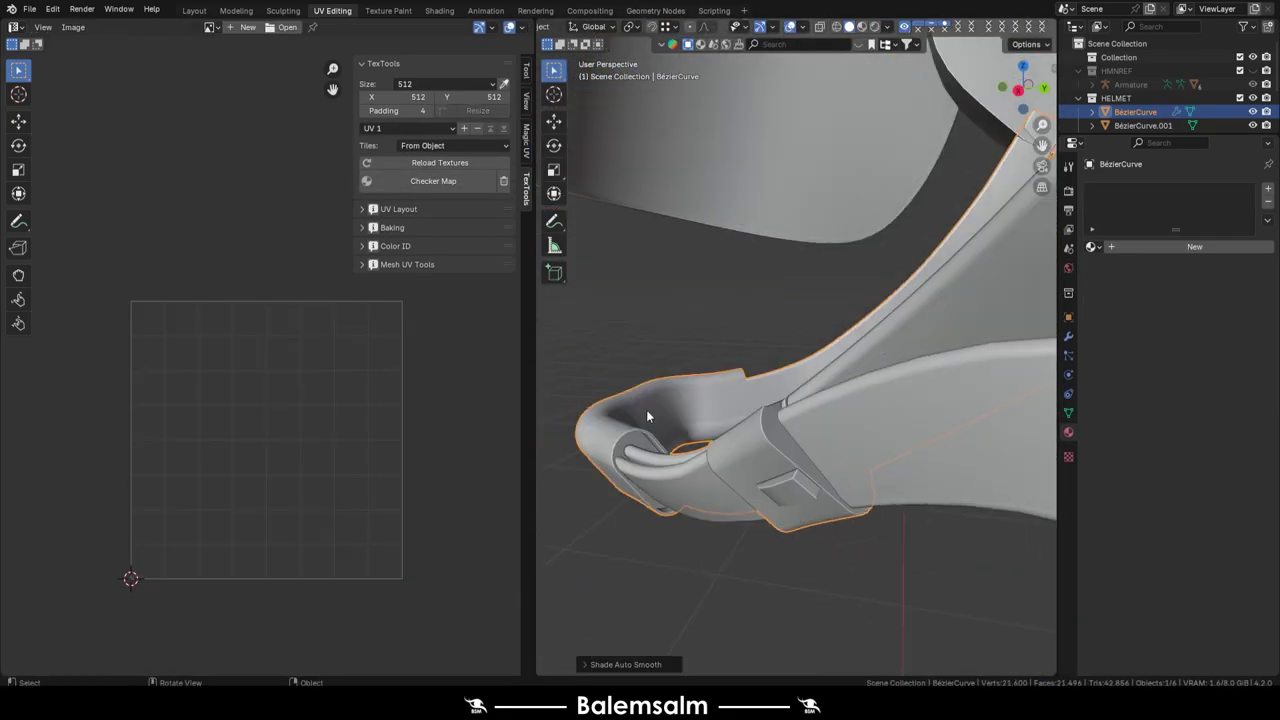
Step: Pick seam edge paths along the strap's hook and slide a vertex along its edge
{"action": "key", "text": "Tab"}
{"action": "mouse_move", "coordinate": [647, 417]}
{"action": "middle_mouse_down"}
{"action": "mouse_move", "coordinate": [850, 380]}
{"action": "mouse_move", "coordinate": [943, 332]}
{"action": "mouse_move", "coordinate": [786, 351]}
{"action": "mouse_move", "coordinate": [826, 407]}
{"action": "middle_mouse_up"}
{"action": "key", "text": "alt+a"}
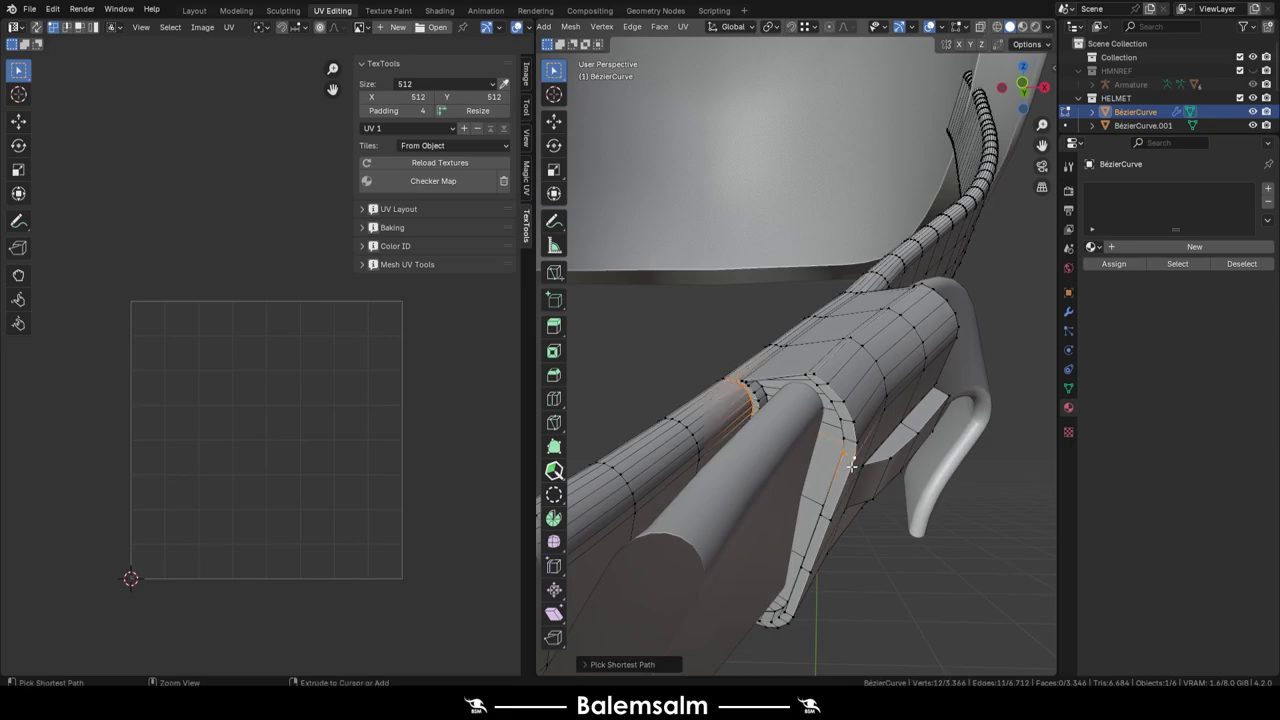
{"action": "mouse_move", "coordinate": [797, 612]}
{"action": "middle_mouse_down"}
{"action": "mouse_move", "coordinate": [700, 357]}
{"action": "mouse_move", "coordinate": [785, 350]}
{"action": "mouse_move", "coordinate": [740, 420]}
{"action": "mouse_move", "coordinate": [687, 466]}
{"action": "mouse_move", "coordinate": [700, 450]}
{"action": "mouse_move", "coordinate": [694, 343]}
{"action": "mouse_move", "coordinate": [739, 430]}
{"action": "mouse_move", "coordinate": [700, 430]}
{"action": "middle_mouse_up"}
{"action": "left_click", "coordinate": [700, 357], "text": "ctrl"}
{"action": "left_click", "coordinate": [785, 350], "text": "ctrl"}
{"action": "left_click", "coordinate": [690, 420], "text": "ctrl"}
{"action": "left_click_drag", "start_coordinate": [700, 430], "coordinate": [705, 436]}
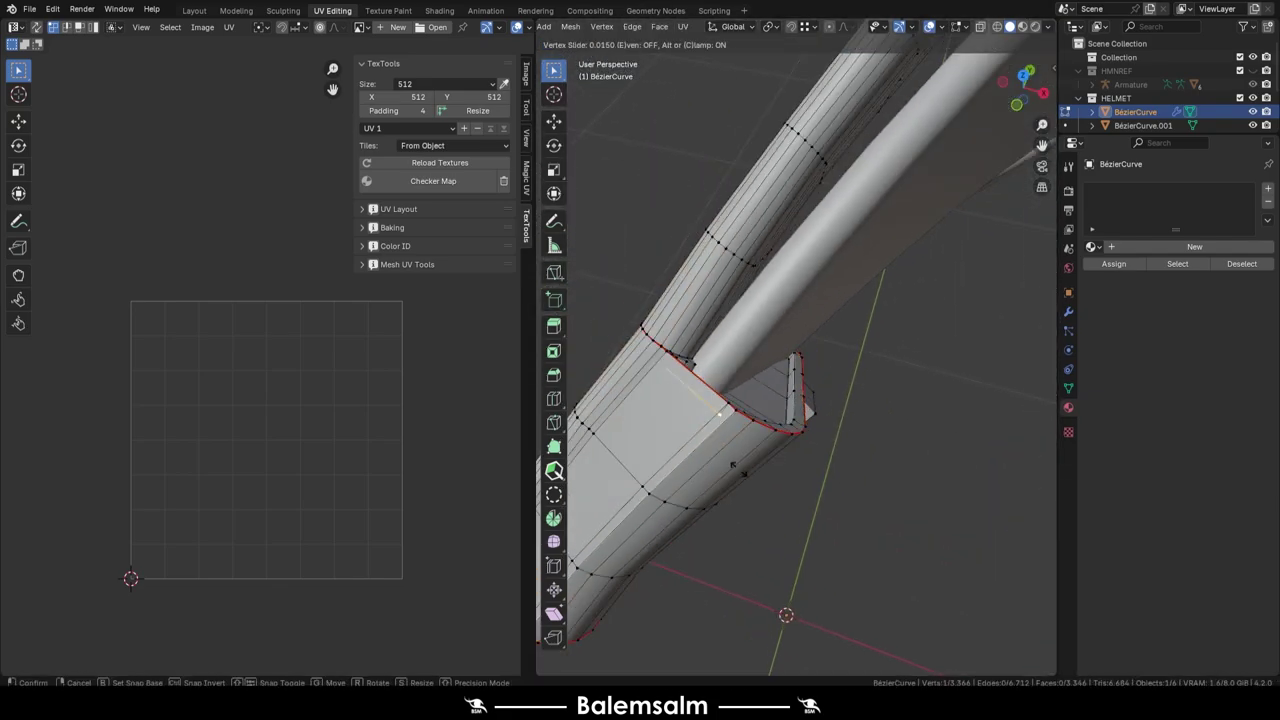
{"action": "mouse_move", "coordinate": [705, 436]}
{"action": "middle_mouse_down"}
{"action": "mouse_move", "coordinate": [665, 434]}
{"action": "mouse_move", "coordinate": [871, 509]}
{"action": "mouse_move", "coordinate": [794, 449]}
{"action": "mouse_move", "coordinate": [776, 472]}
{"action": "mouse_move", "coordinate": [701, 372]}
{"action": "mouse_move", "coordinate": [800, 450]}
{"action": "middle_mouse_up"}
Step: Select the linked strap geometry, add helmet.mat.05/06 slots and apply the TexTools Checker Map
{"action": "left_click", "coordinate": [705, 380], "text": "alt"}
{"action": "key", "text": "ctrl+l"}
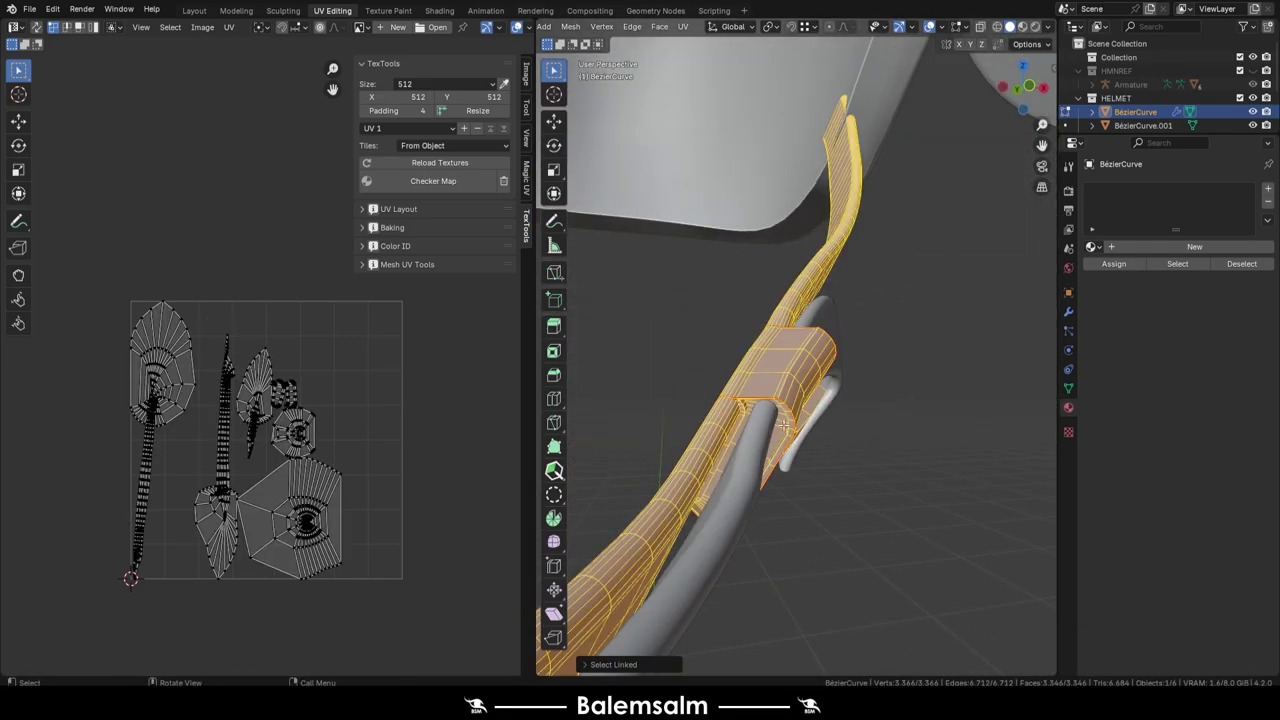
{"action": "middle_click_drag", "start_coordinate": [868, 531], "coordinate": [1040, 380]}
{"action": "left_click", "coordinate": [1194, 246]}
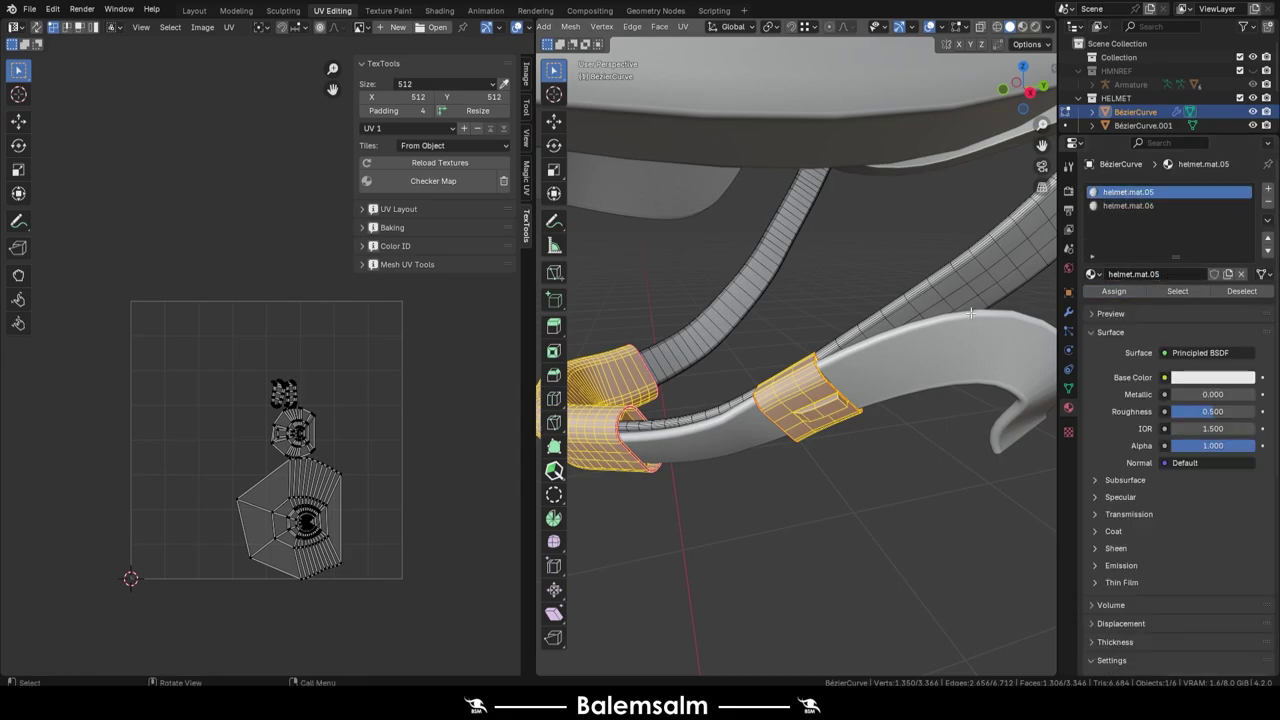
{"action": "left_click", "coordinate": [450, 181]}
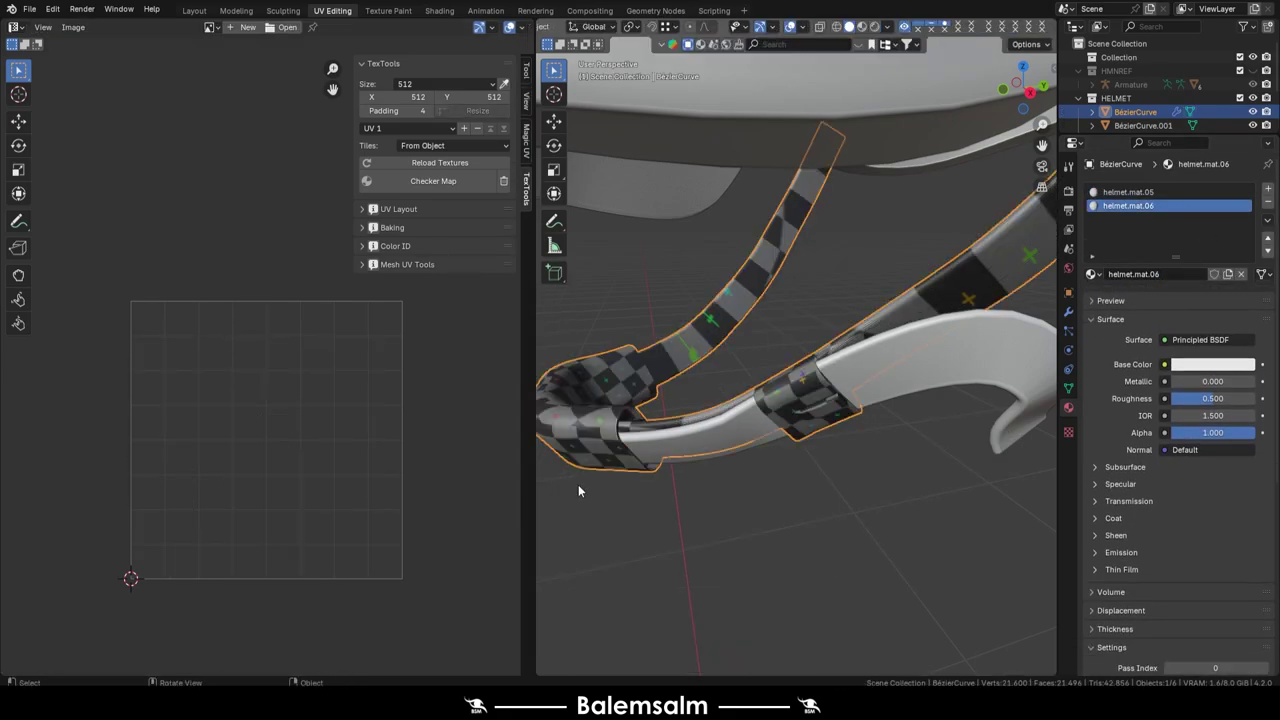
Step: Assign helmet.mat.05 to the second strap BézierCurve.001 and save
{"action": "mouse_move", "coordinate": [807, 515]}
{"action": "middle_mouse_down"}
{"action": "mouse_move", "coordinate": [850, 420]}
{"action": "mouse_move", "coordinate": [929, 422]}
{"action": "middle_mouse_up"}
{"action": "left_click", "coordinate": [854, 417], "text": "ctrl"}
{"action": "key", "text": "Tab"}
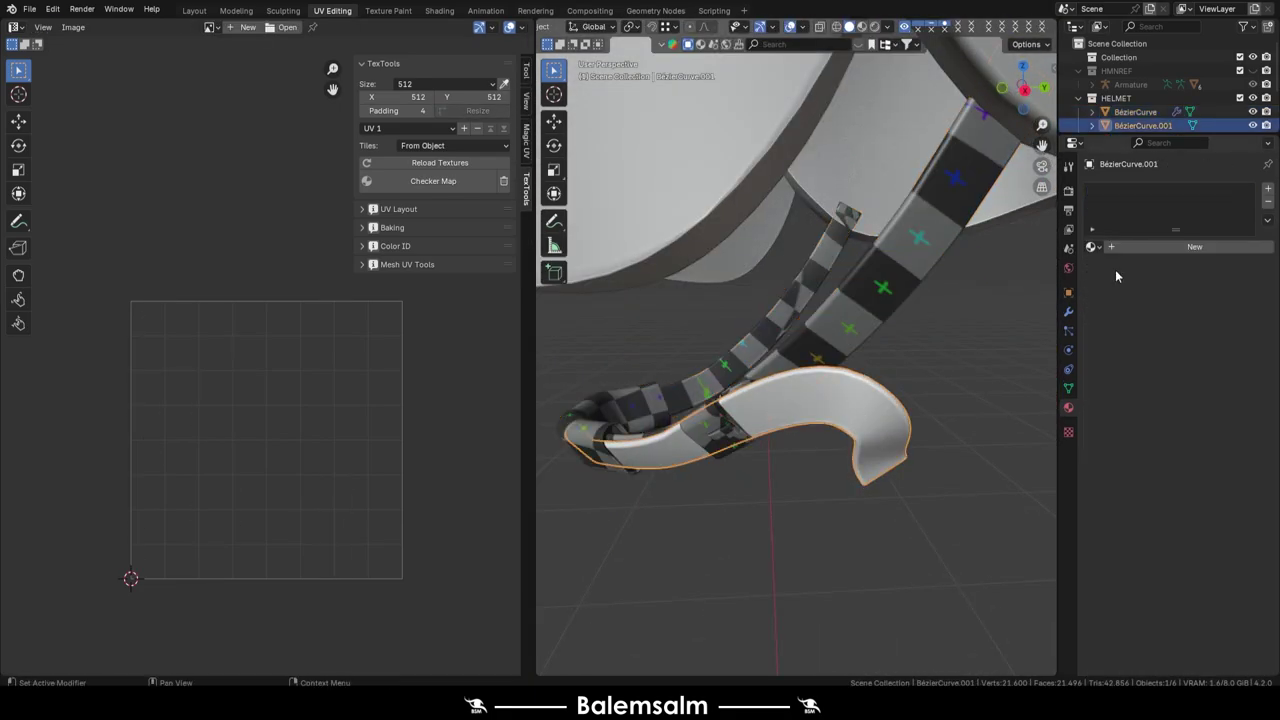
{"action": "left_click", "coordinate": [1093, 246]}
{"action": "left_click", "coordinate": [1132, 371]}
{"action": "key", "text": "ctrl+s"}
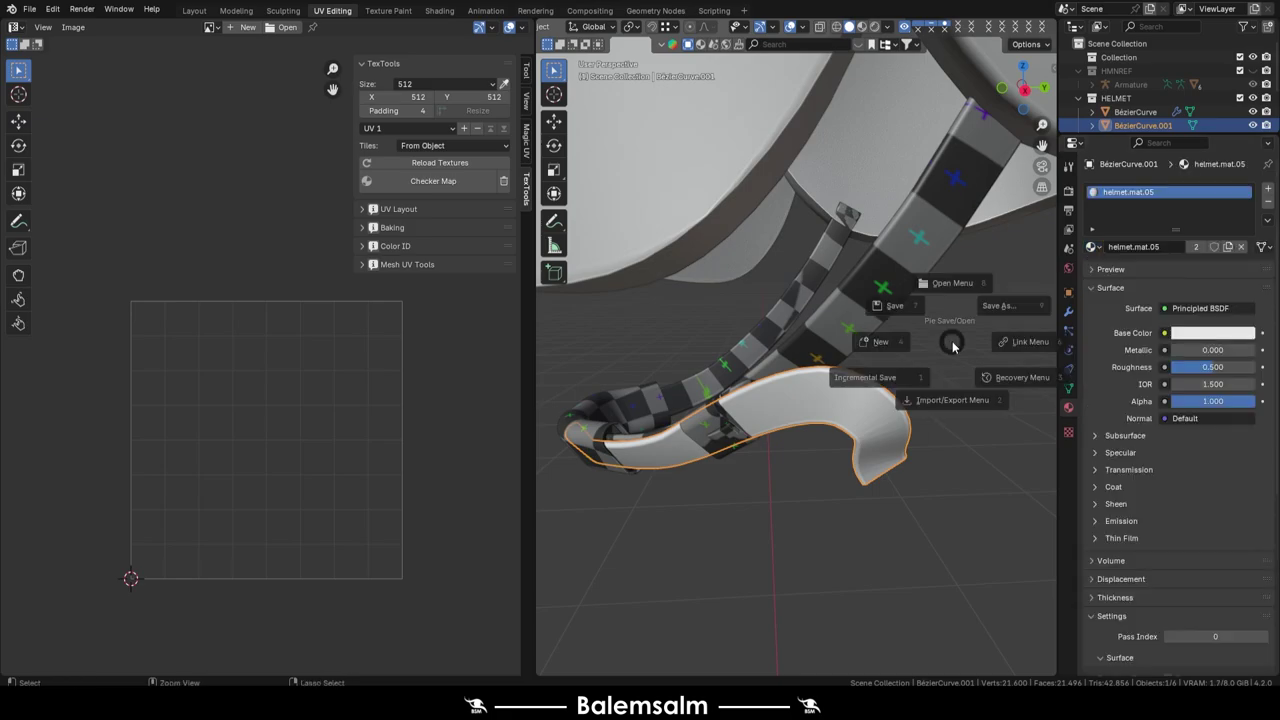
Step: Unwrap both strap meshes, save the file, and bring the whole helmet into view
{"action": "key", "text": "Tab"}
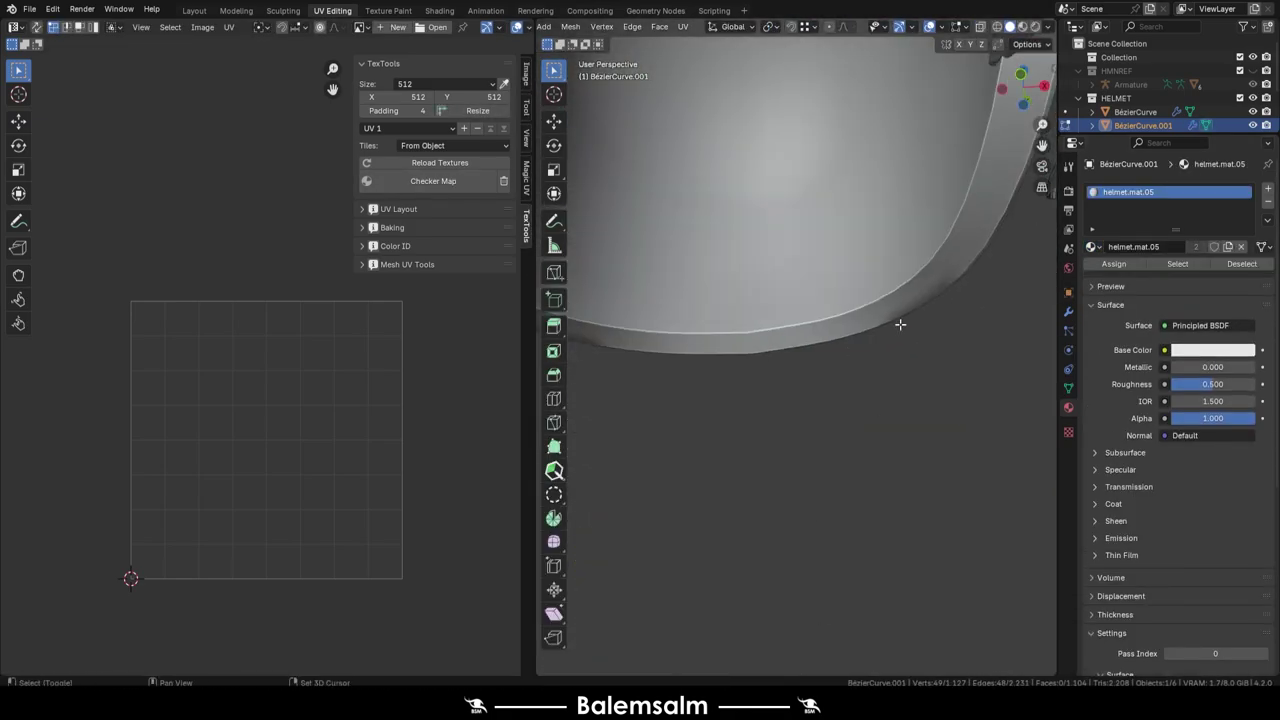
{"action": "key", "text": "u"}
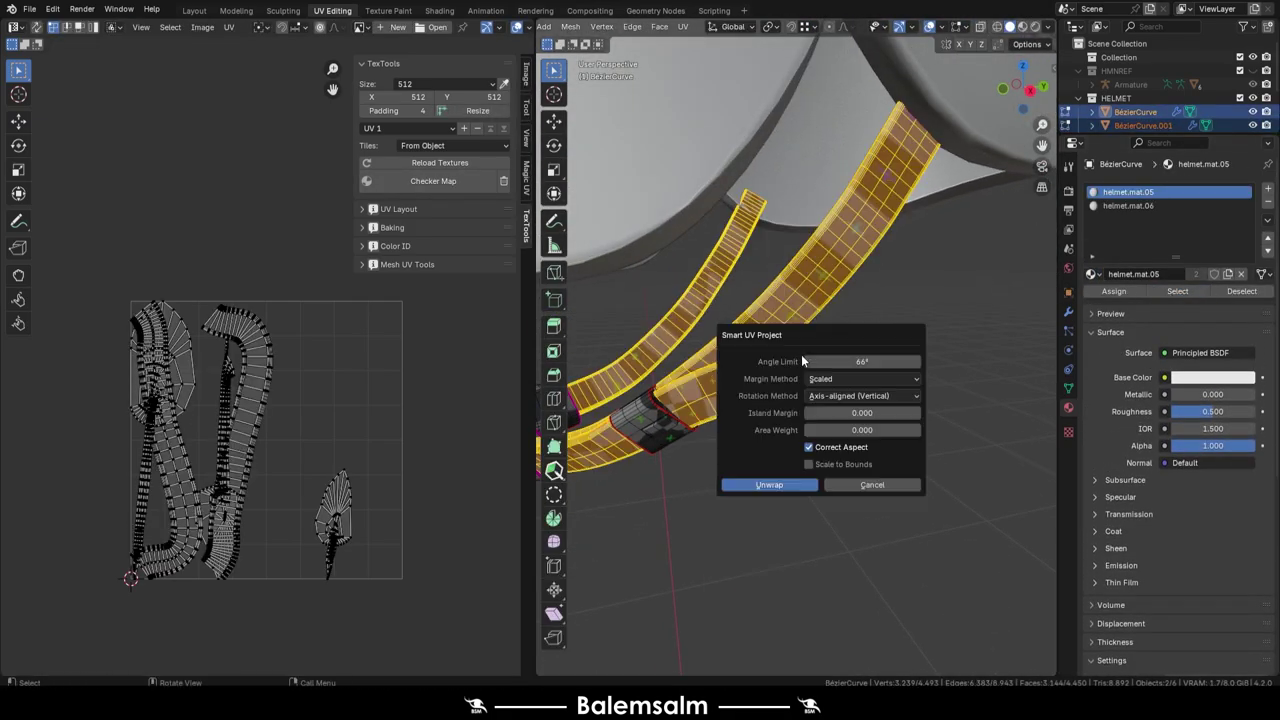
{"action": "key", "text": "u"}
{"action": "left_click", "coordinate": [775, 232]}
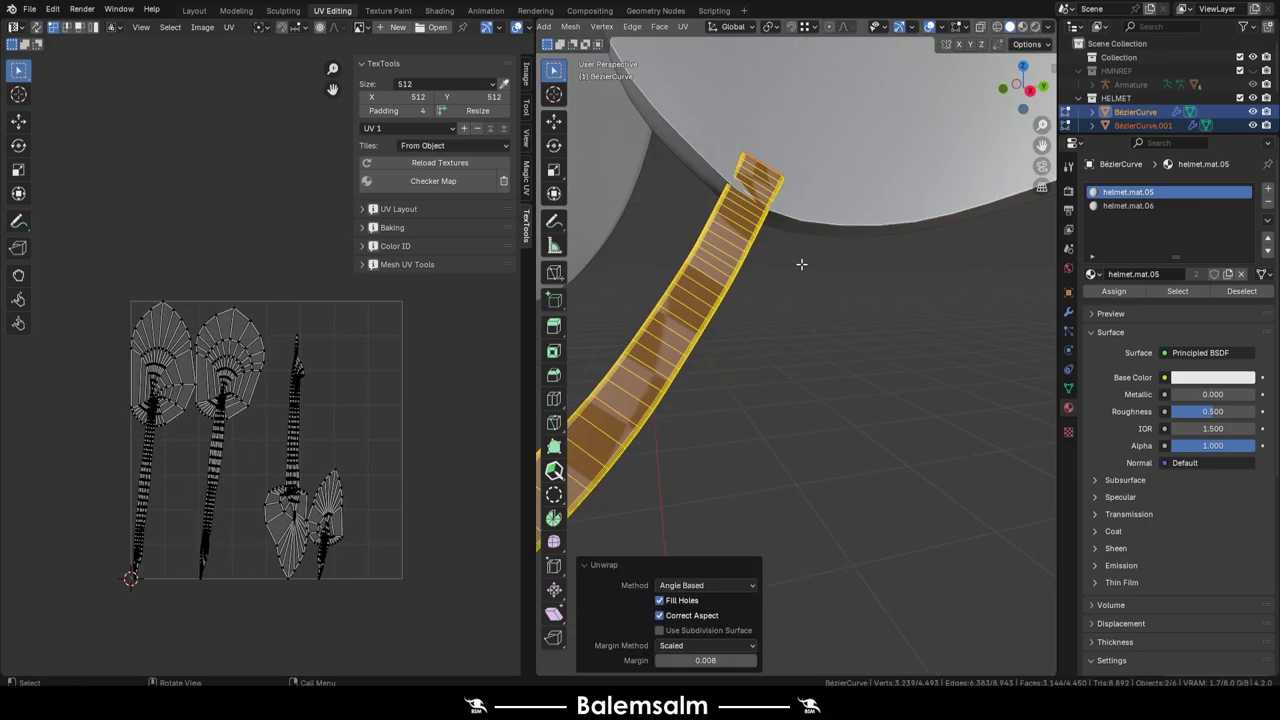
{"action": "key", "text": "ctrl+s"}
{"action": "left_click", "coordinate": [714, 290]}
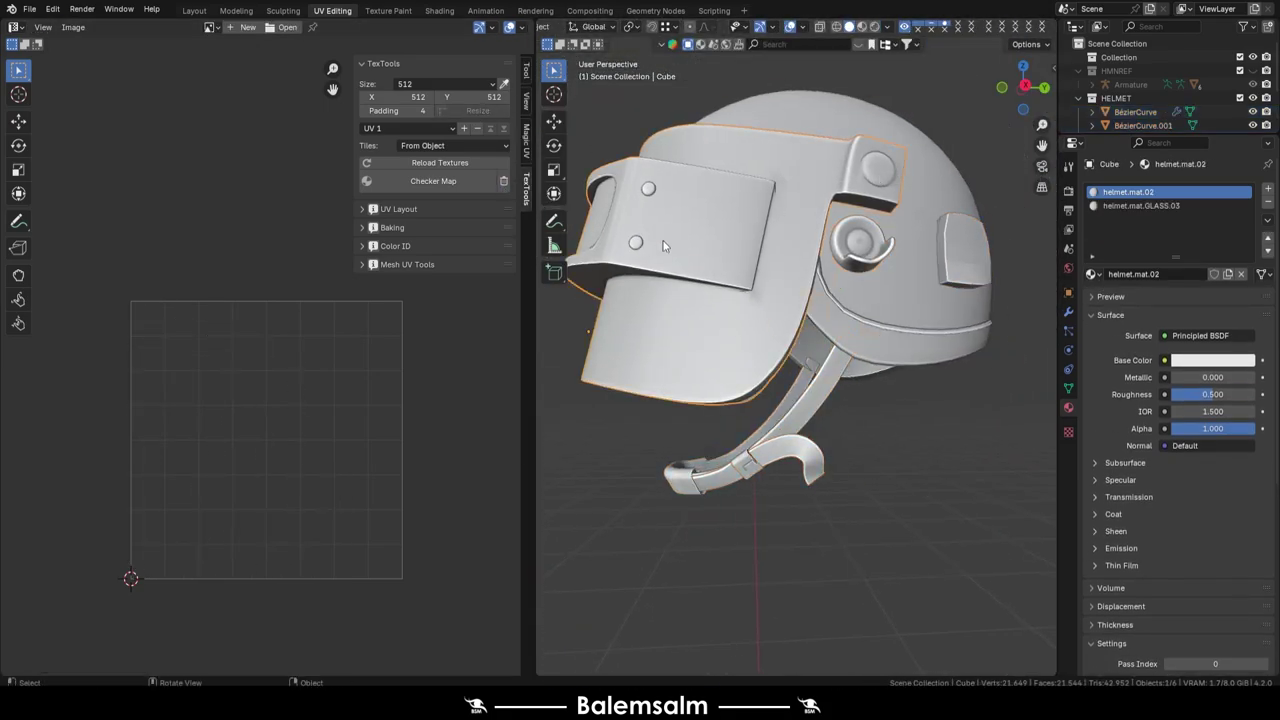
{"action": "middle_click_drag", "start_coordinate": [714, 290], "coordinate": [754, 334]}
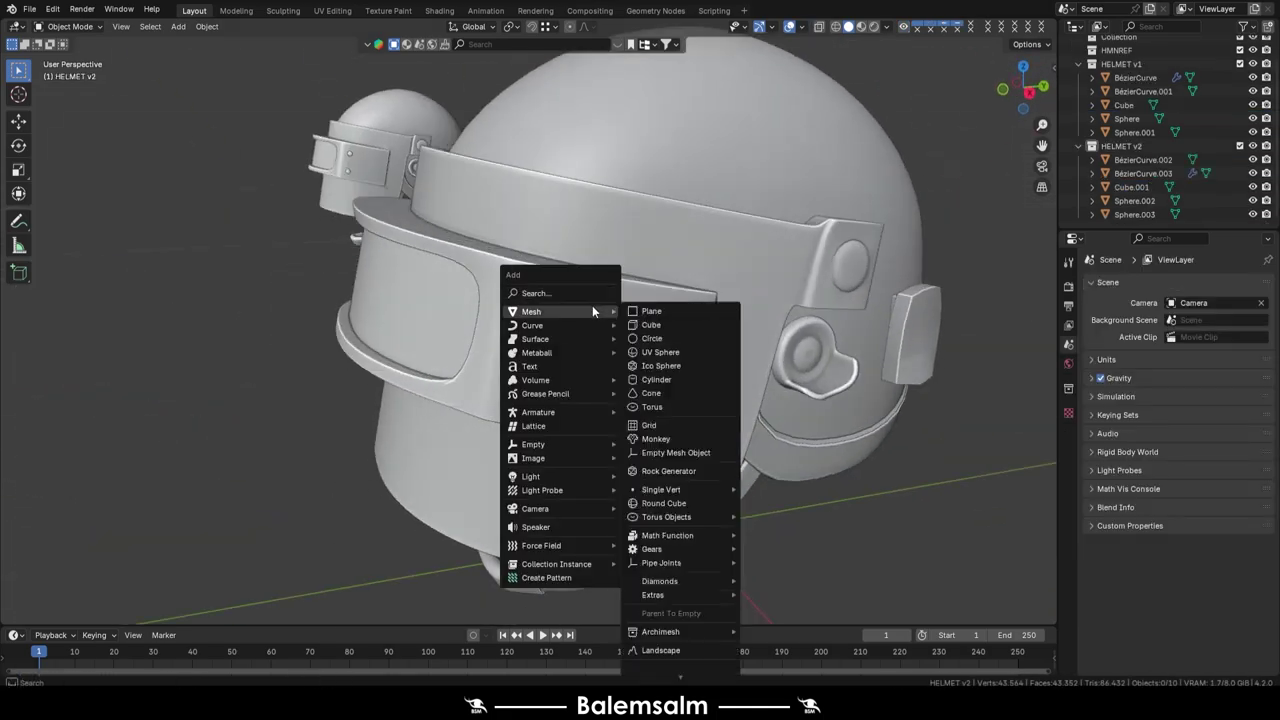
Step: Add a cube for the mount plate, shape it in right view, and add two loop cuts
{"action": "left_click", "coordinate": [650, 325]}
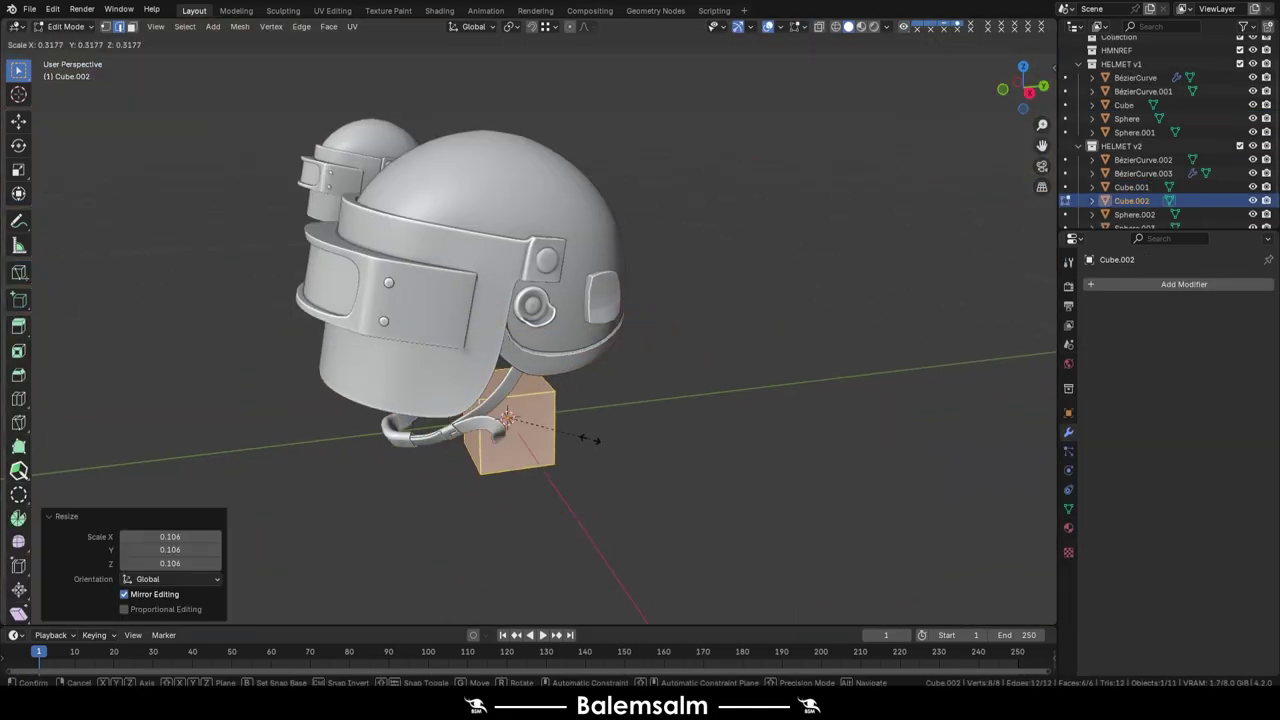
{"action": "key", "text": "KP_3"}
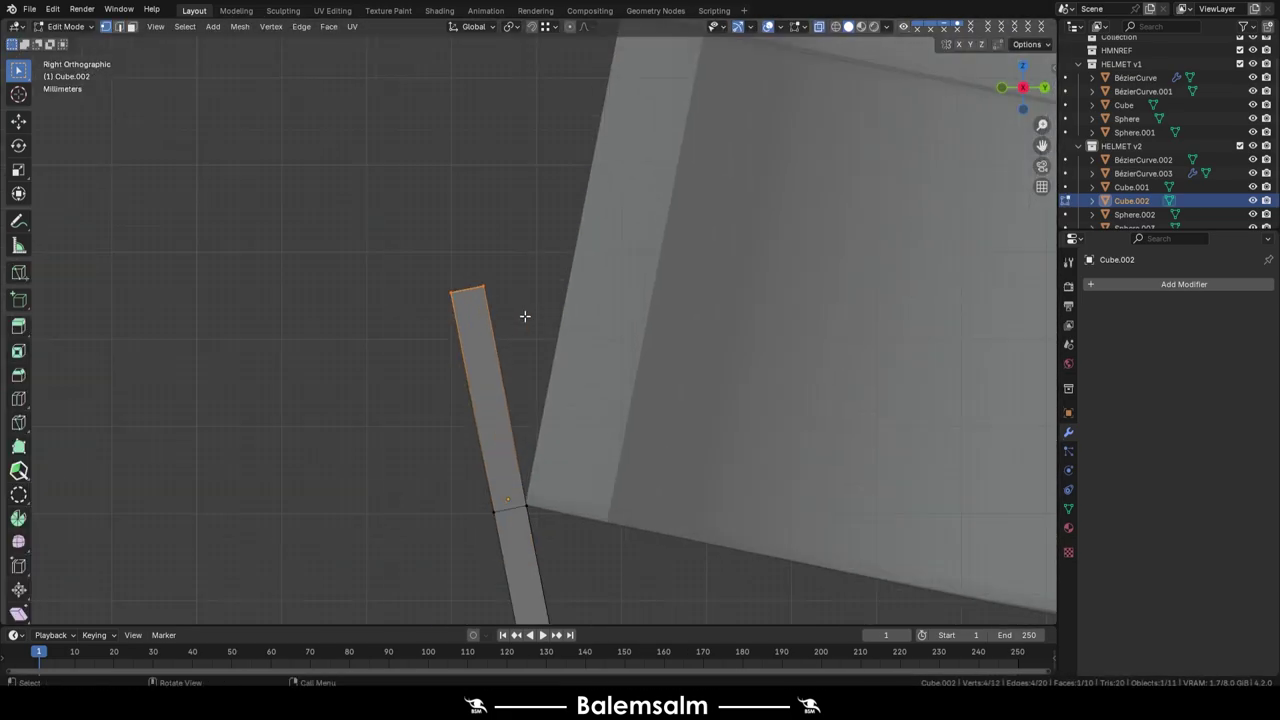
{"action": "key", "text": "r"}
{"action": "left_click", "coordinate": [583, 335]}
{"action": "key", "text": "g"}
{"action": "left_click_drag", "start_coordinate": [522, 348], "coordinate": [531, 443]}
{"action": "scroll", "coordinate": [531, 443], "scroll_direction": "down", "scroll_amount": 3}
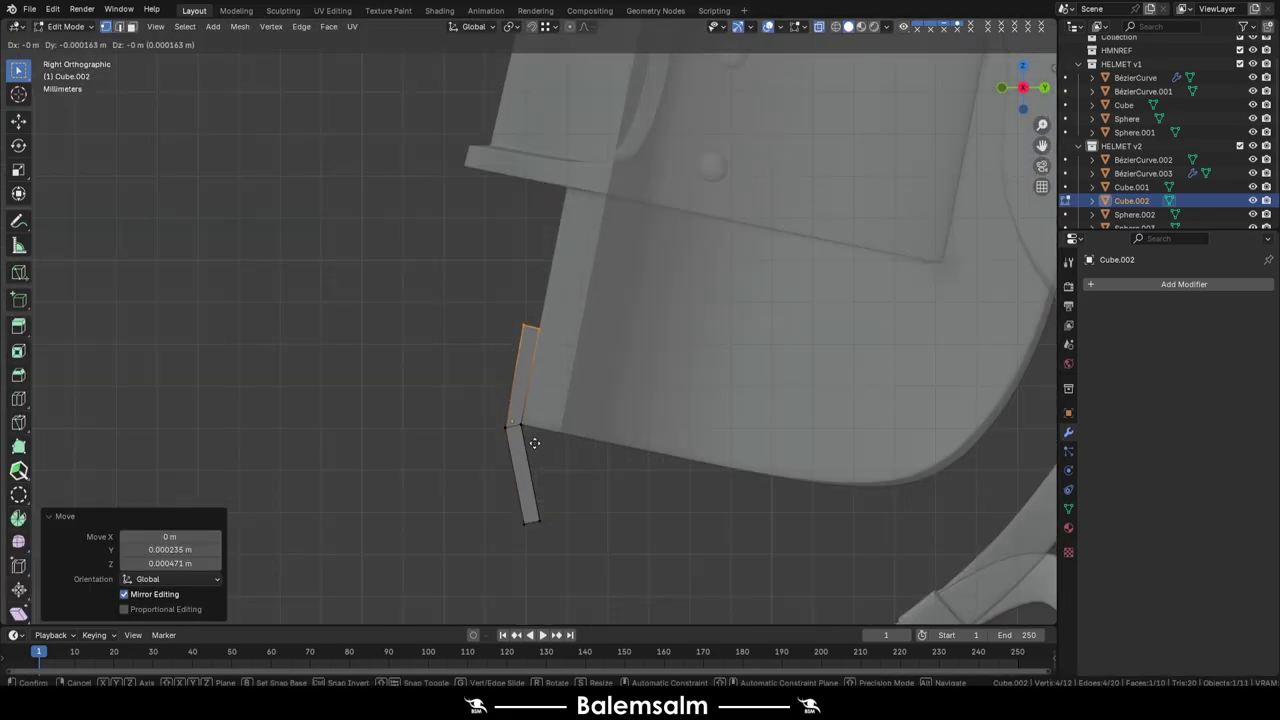
{"action": "middle_click_drag", "start_coordinate": [580, 486], "coordinate": [533, 428]}
{"action": "key", "text": "ctrl+r"}
{"action": "left_click", "coordinate": [533, 428]}
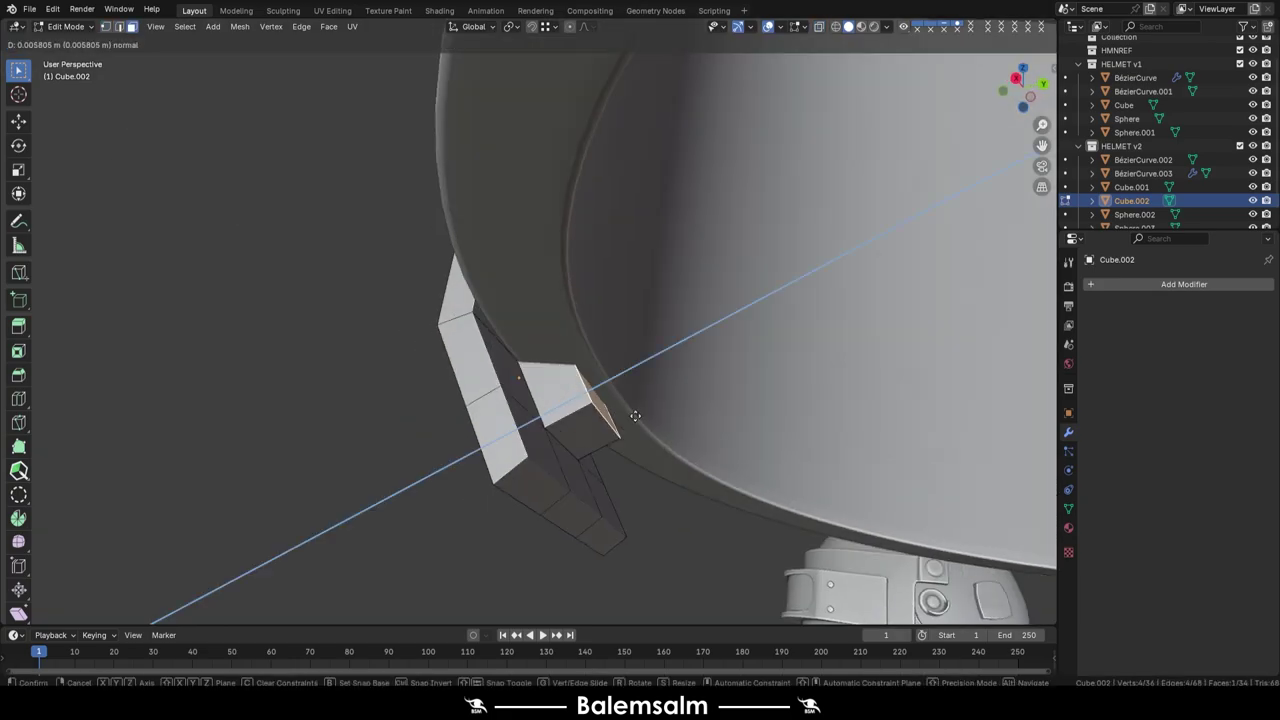
Step: Extrude a face, scale it 9 along Y, and move it along Y
{"action": "left_click", "coordinate": [596, 413]}
{"action": "type", "text": "sy9"}
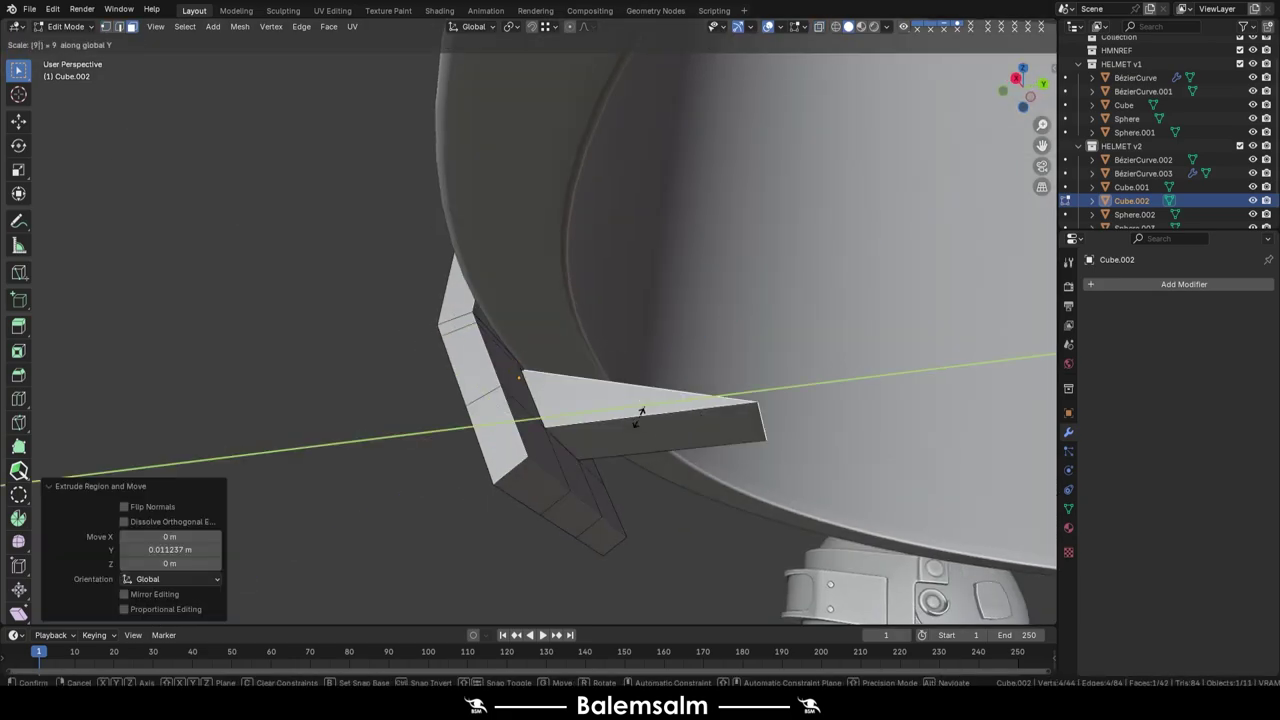
{"action": "key", "text": "Escape"}
{"action": "key", "text": "g"}
{"action": "key", "text": "y"}
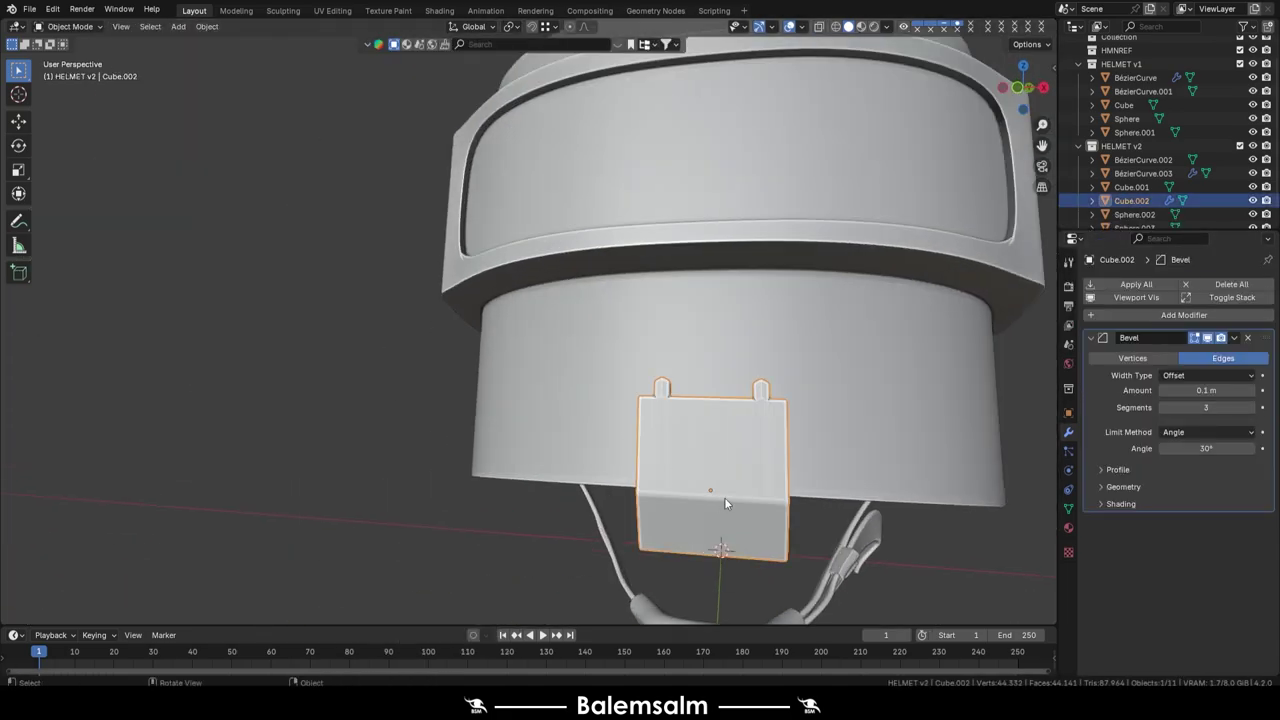
Step: Adjust the plate's Bevel modifier profile settings
{"action": "middle_click_drag", "start_coordinate": [724, 497], "coordinate": [533, 322]}
{"action": "left_click", "coordinate": [1117, 469]}
{"action": "scroll", "coordinate": [533, 322], "scroll_direction": "down", "scroll_amount": 6}
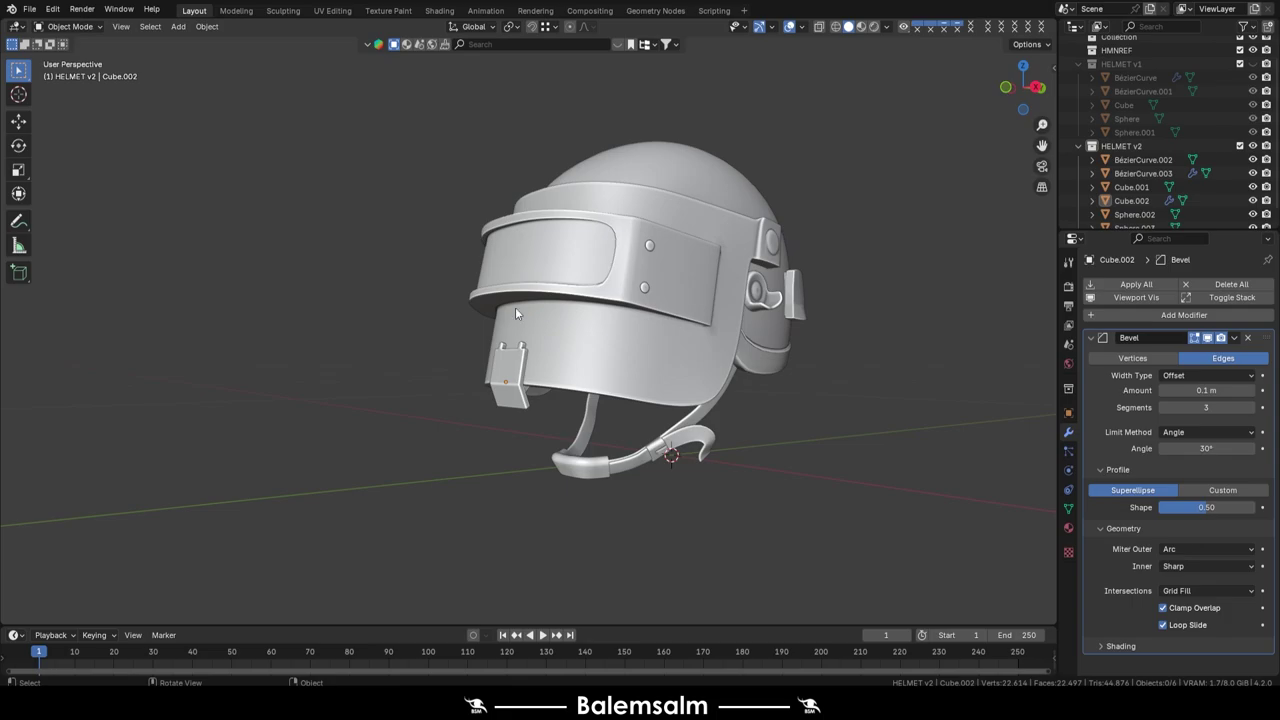
{"action": "scroll", "coordinate": [510, 300], "scroll_direction": "up", "scroll_amount": 5}
Step: Try a small scaled cube moved along Y, then delete it
{"action": "key", "text": "s"}
{"action": "left_click", "coordinate": [768, 459]}
{"action": "key", "text": "Tab"}
{"action": "key", "text": "KP_3"}
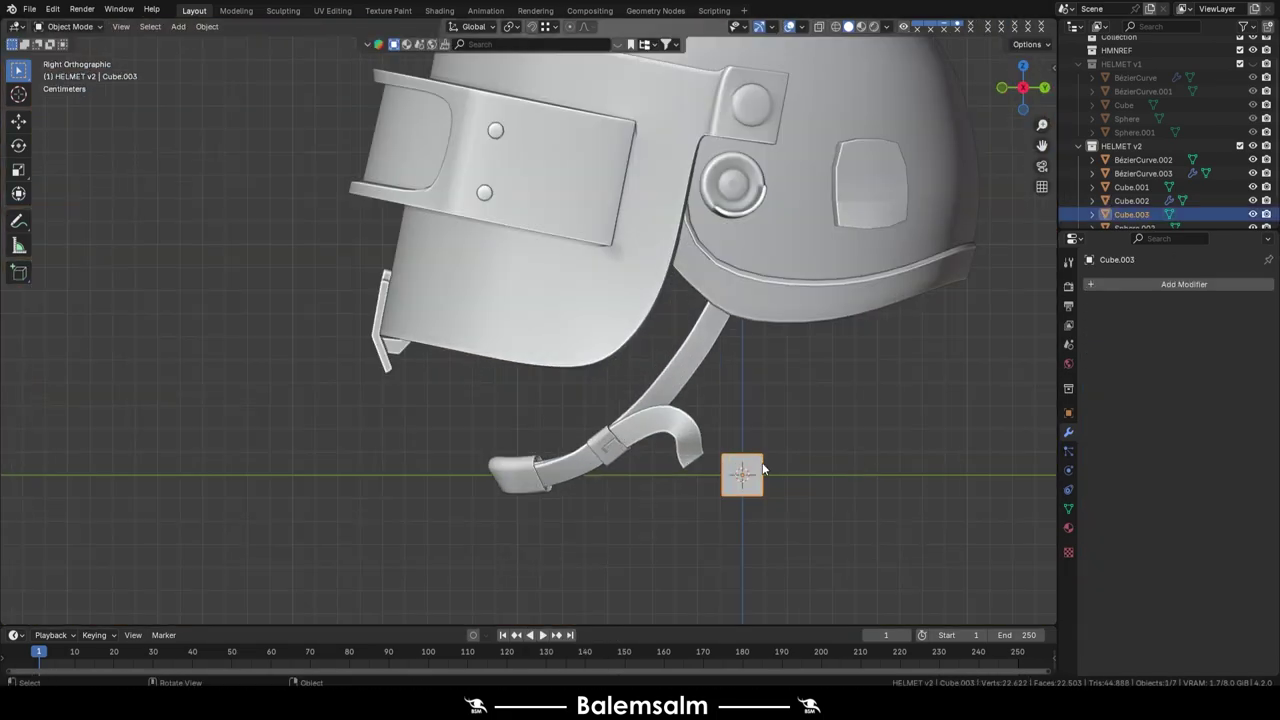
{"action": "scroll", "coordinate": [560, 413], "scroll_direction": "up", "scroll_amount": 5}
{"action": "key", "text": "g"}
{"action": "key", "text": "y"}
{"action": "key", "text": "Delete"}
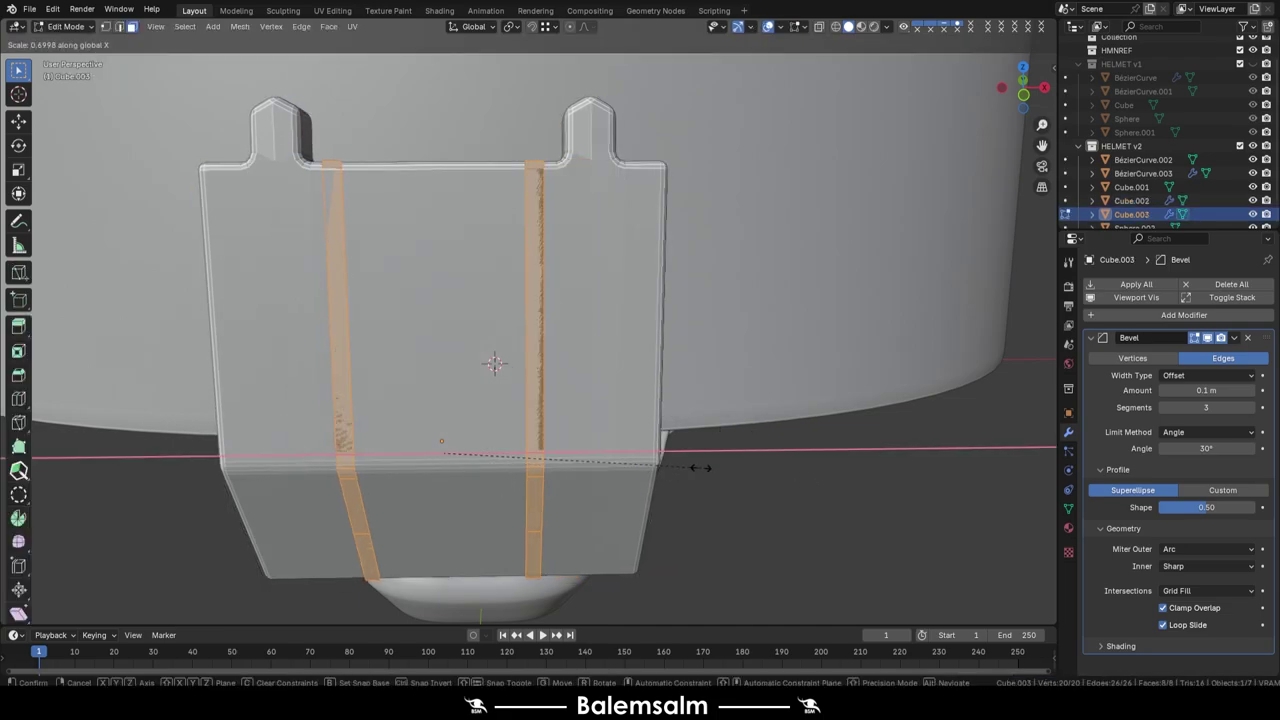
Step: Extrude two vertical face strips outward as raised ribs on the plate
{"action": "left_click", "coordinate": [528, 571], "text": "ctrl"}
{"action": "key", "text": "e"}
{"action": "mouse_move", "coordinate": [528, 571]}
{"action": "middle_mouse_down"}
{"action": "mouse_move", "coordinate": [571, 443]}
{"action": "mouse_move", "coordinate": [620, 380]}
{"action": "mouse_move", "coordinate": [671, 357]}
{"action": "middle_mouse_up"}
Step: Leave edit mode and select the small piece at the helmet's front
{"action": "key", "text": "Tab"}
{"action": "scroll", "coordinate": [671, 357], "scroll_direction": "down", "scroll_amount": 5}
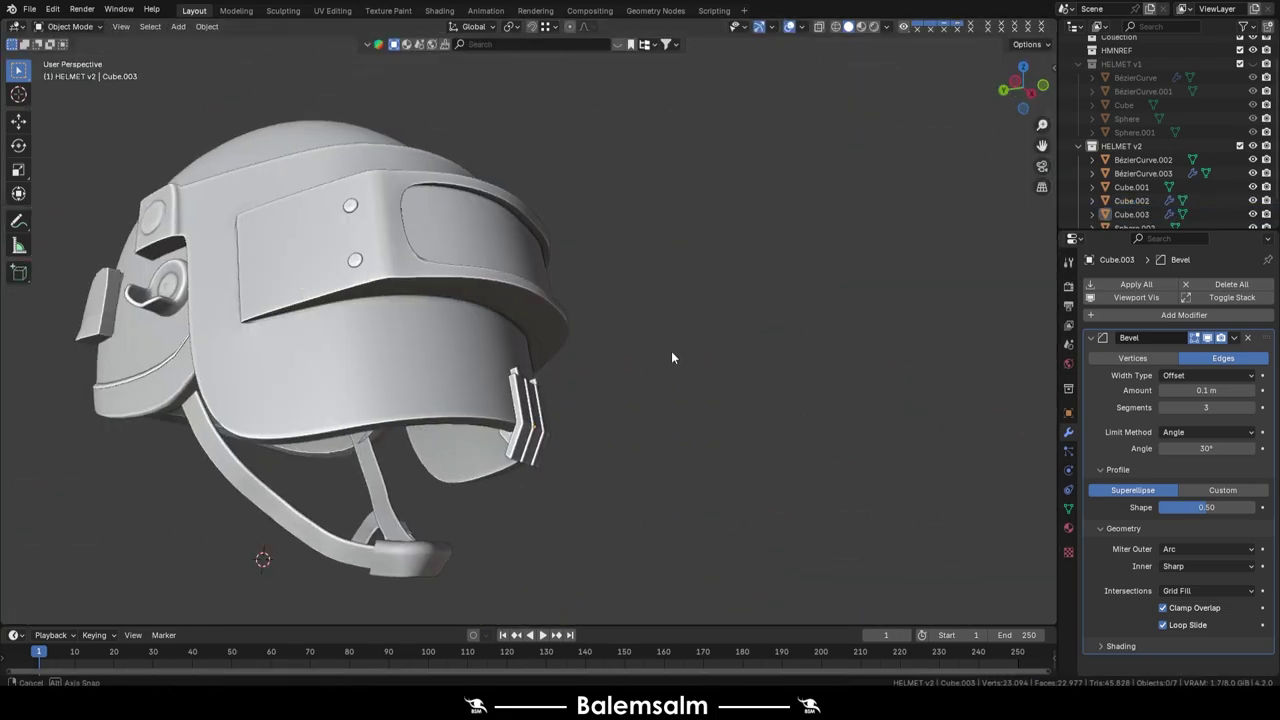
{"action": "scroll", "coordinate": [671, 357], "scroll_direction": "up", "scroll_amount": 8}
{"action": "left_click", "coordinate": [500, 263]}
{"action": "mouse_move", "coordinate": [614, 402]}
{"action": "middle_mouse_down"}
{"action": "mouse_move", "coordinate": [507, 327]}
{"action": "mouse_move", "coordinate": [726, 400]}
{"action": "mouse_move", "coordinate": [600, 330]}
{"action": "middle_mouse_up"}
{"action": "scroll", "coordinate": [573, 378], "scroll_direction": "down", "scroll_amount": 5}
Step: Add a cube, scale it down, and check its position beside the bracket in Right Ortho
{"action": "key", "text": "alt+a"}
{"action": "key", "text": "shift+a"}
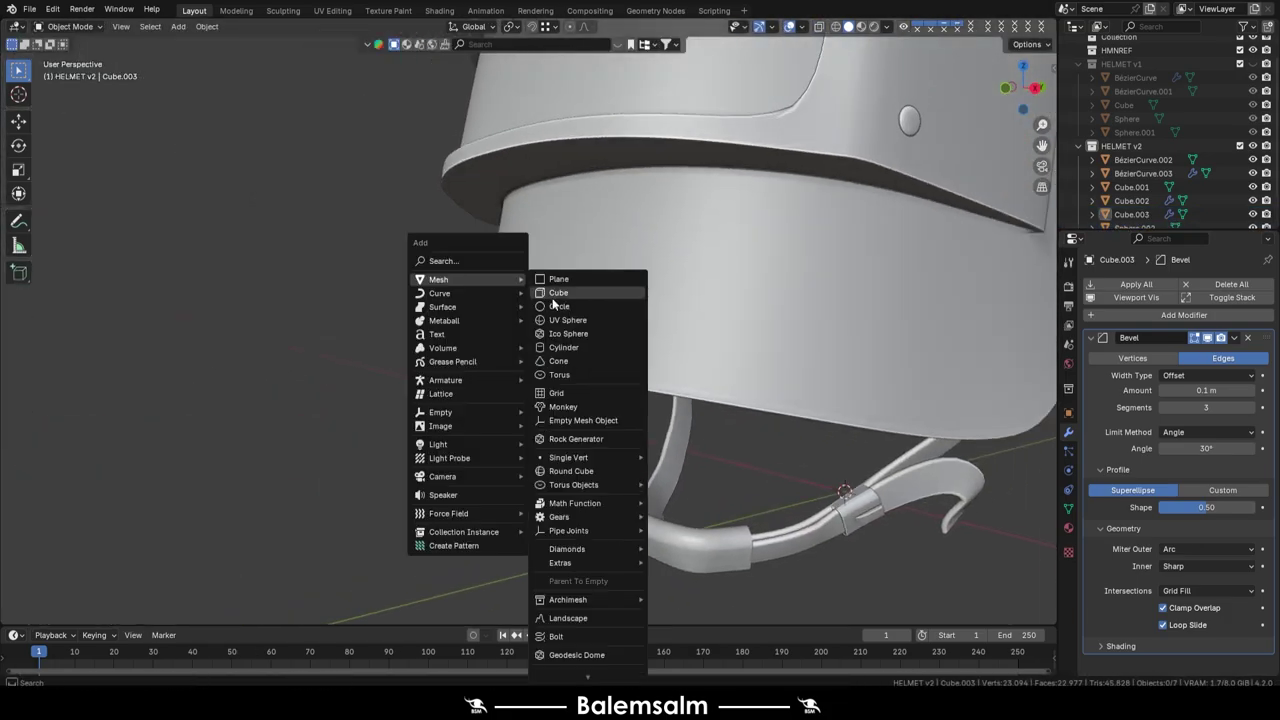
{"action": "left_click", "coordinate": [553, 296]}
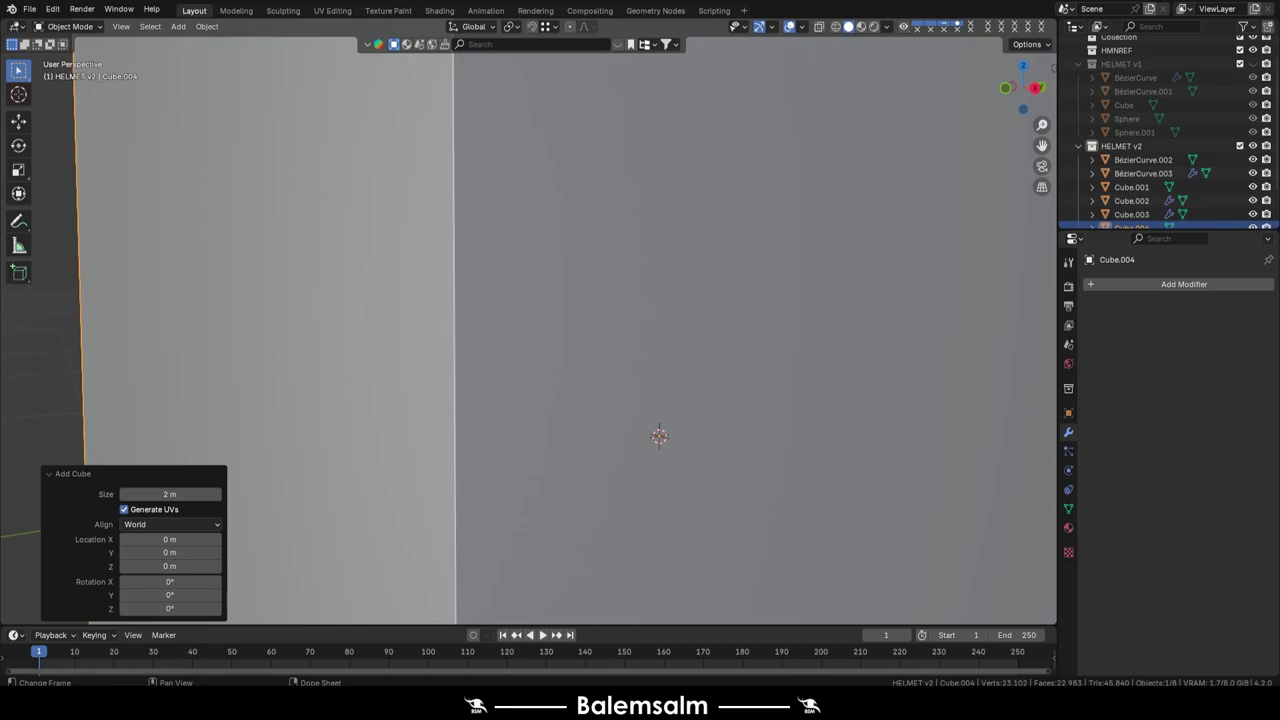
{"action": "key", "text": "KP_Decimal"}
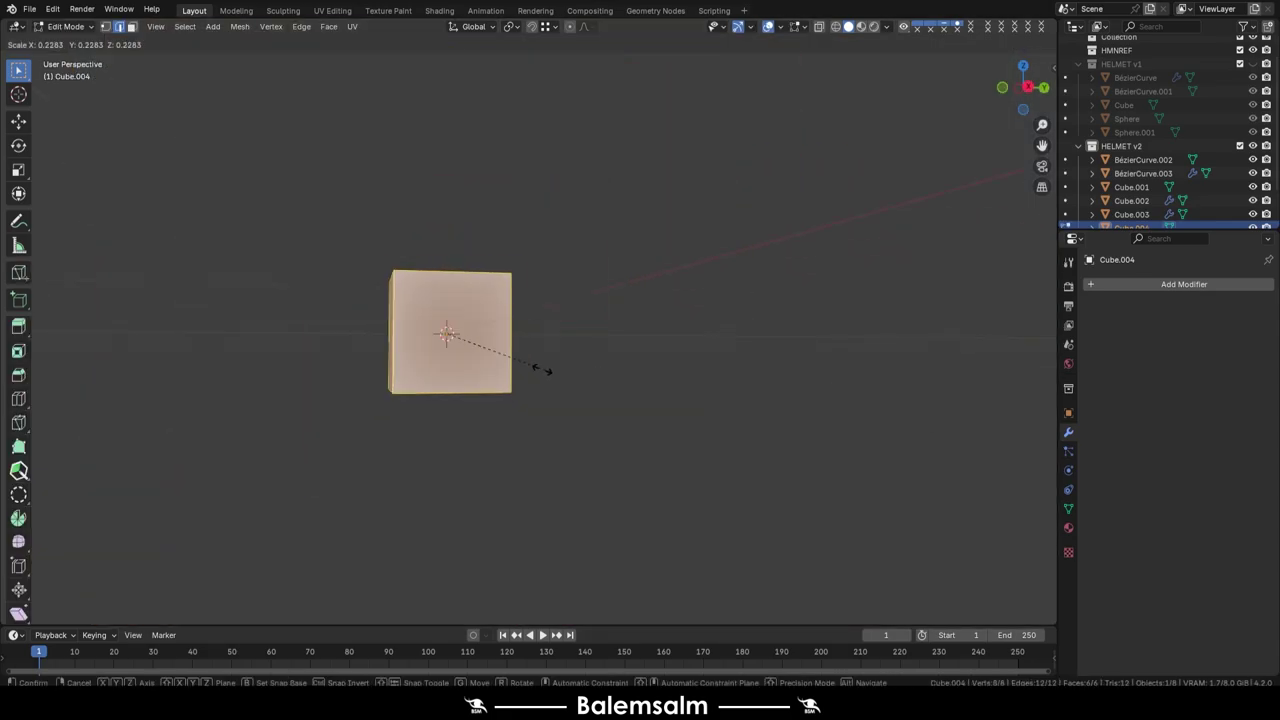
{"action": "middle_click_drag", "start_coordinate": [600, 400], "coordinate": [751, 665]}
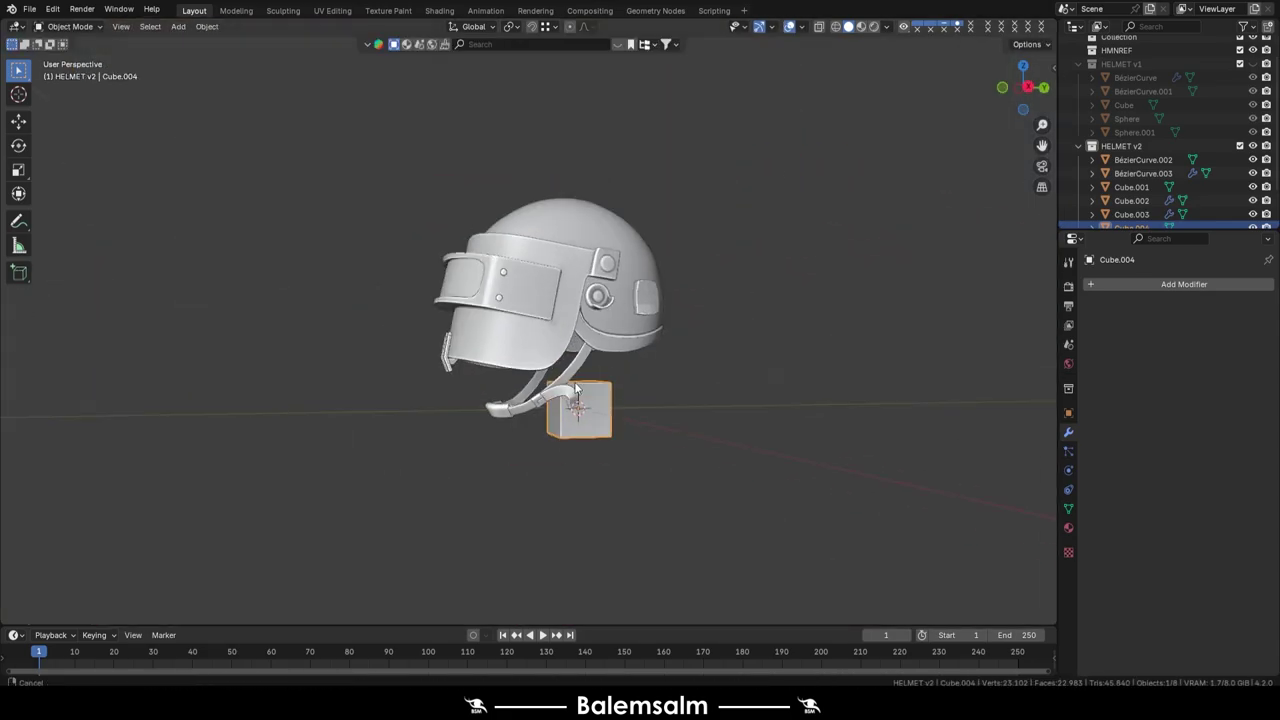
{"action": "key", "text": "KP_3"}
{"action": "scroll", "coordinate": [504, 372], "scroll_direction": "down", "scroll_amount": 3}
{"action": "scroll", "coordinate": [345, 420], "scroll_direction": "up", "scroll_amount": 1}
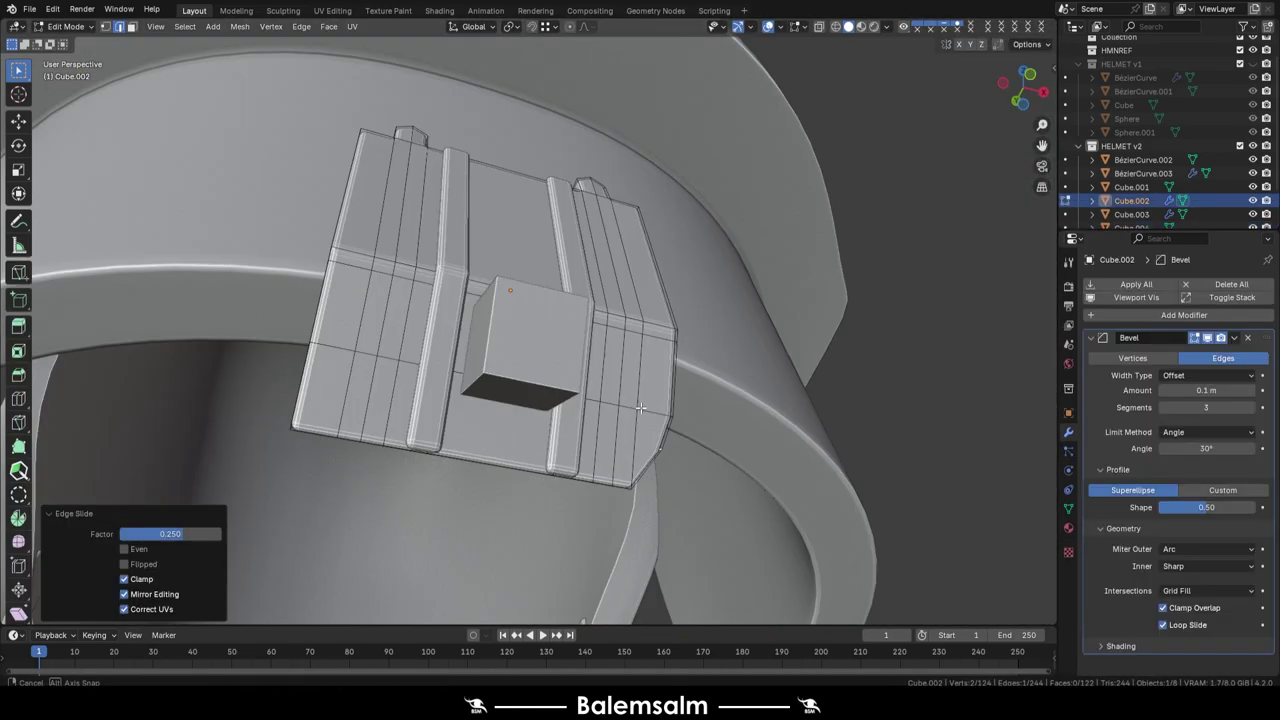
Step: Show the helmet see-through and give the mount plate a Mirror modifier across its centre
{"action": "middle_click_drag", "start_coordinate": [640, 408], "coordinate": [600, 420]}
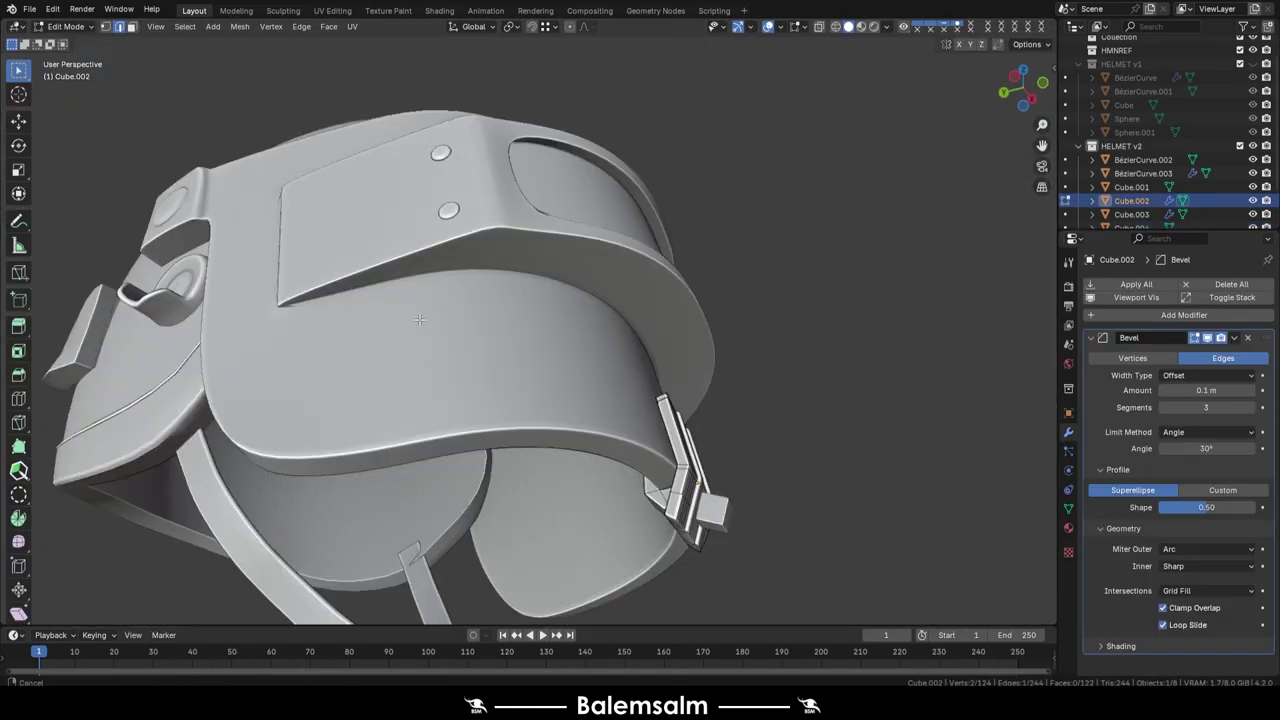
{"action": "key", "text": "alt+z"}
{"action": "left_click", "coordinate": [1184, 315]}
{"action": "mouse_move", "coordinate": [965, 462]}
{"action": "left_click", "coordinate": [965, 407]}
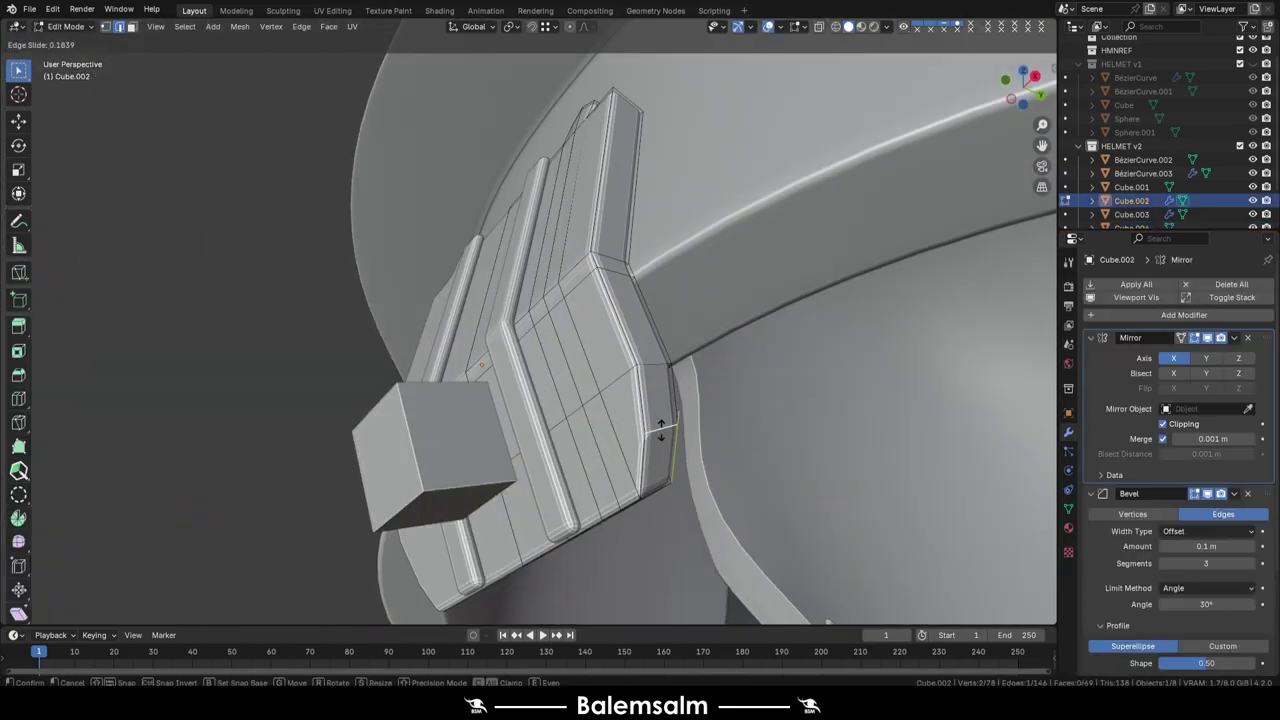
{"action": "left_click", "coordinate": [660, 428]}
{"action": "middle_click_drag", "start_coordinate": [660, 428], "coordinate": [625, 240]}
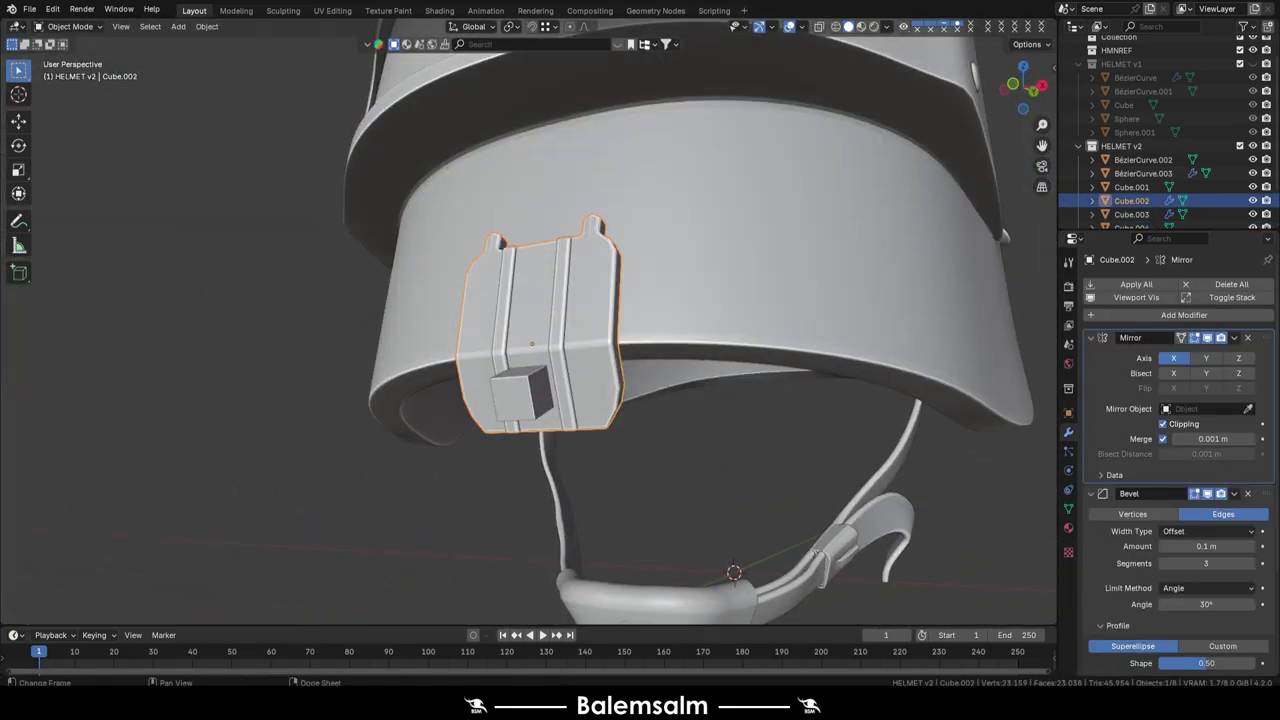
Step: Check the small cube against the bracket in right side view, then delete it
{"action": "scroll", "coordinate": [604, 453], "scroll_direction": "up", "scroll_amount": 5}
{"action": "left_click", "coordinate": [566, 383]}
{"action": "key", "text": "KP_3"}
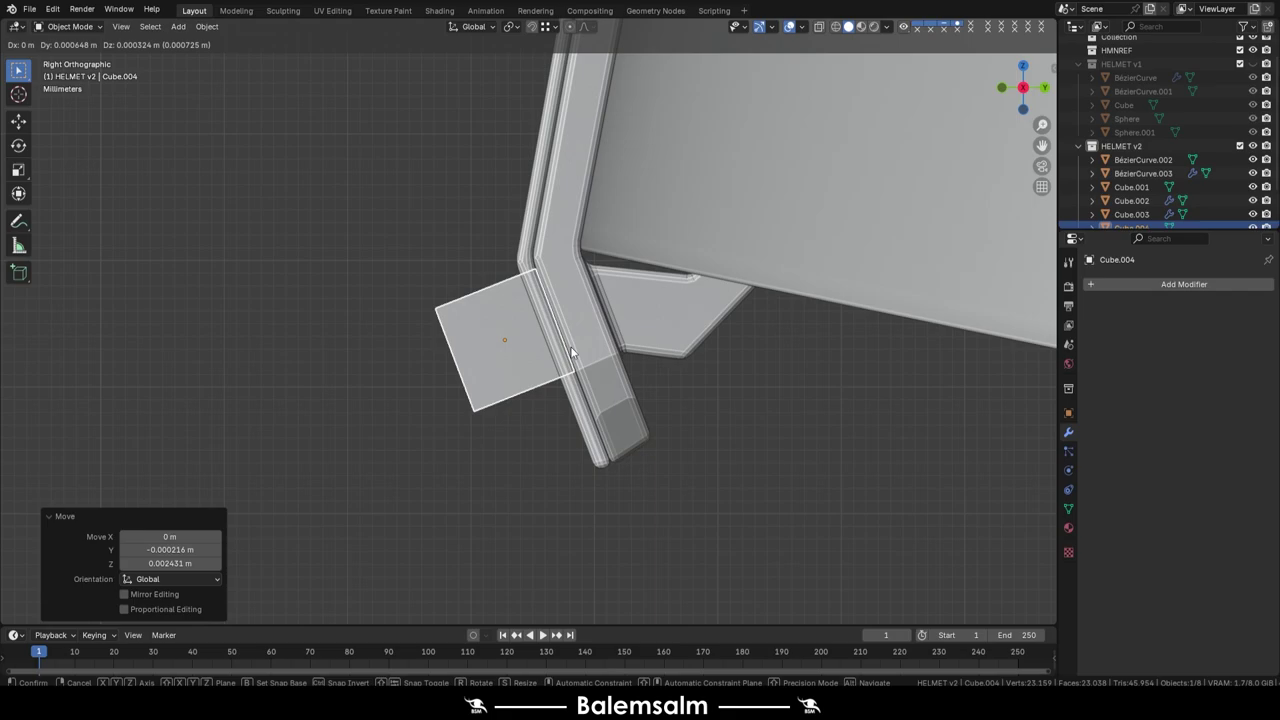
{"action": "left_click", "coordinate": [571, 352]}
{"action": "middle_click_drag", "start_coordinate": [571, 352], "coordinate": [640, 300]}
{"action": "left_click", "coordinate": [484, 317]}
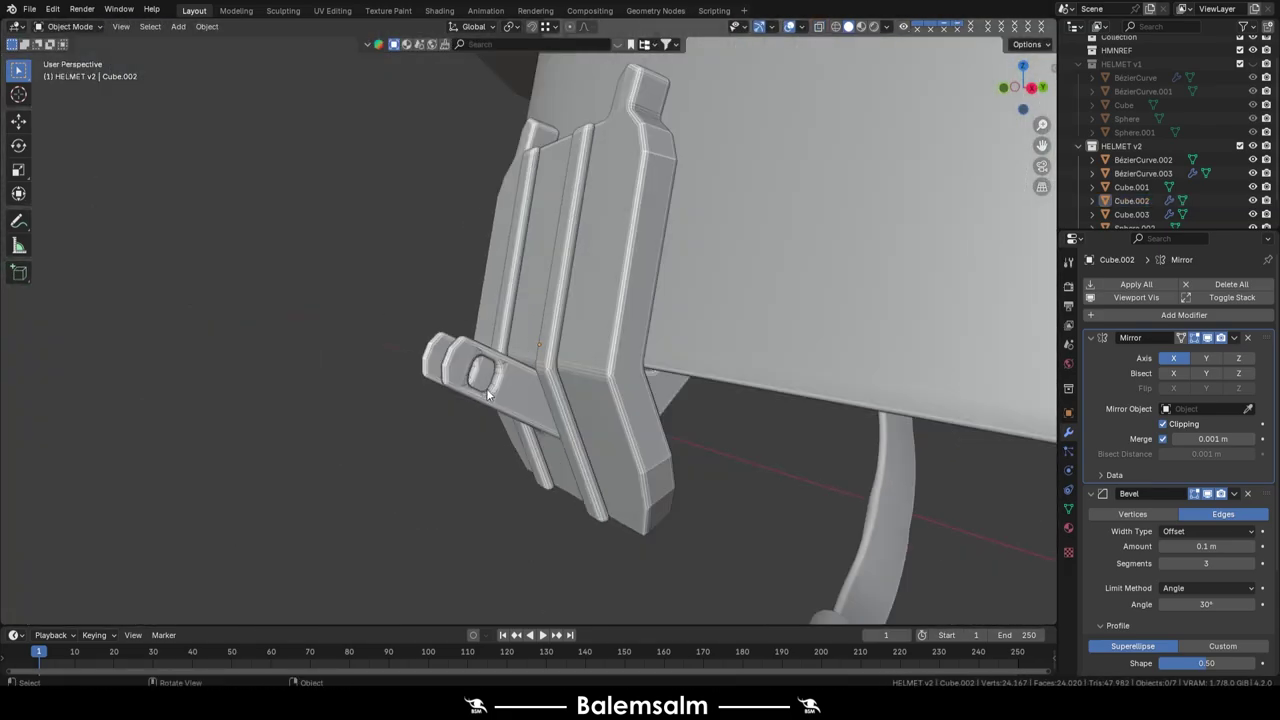
{"action": "key", "text": "KP_3"}
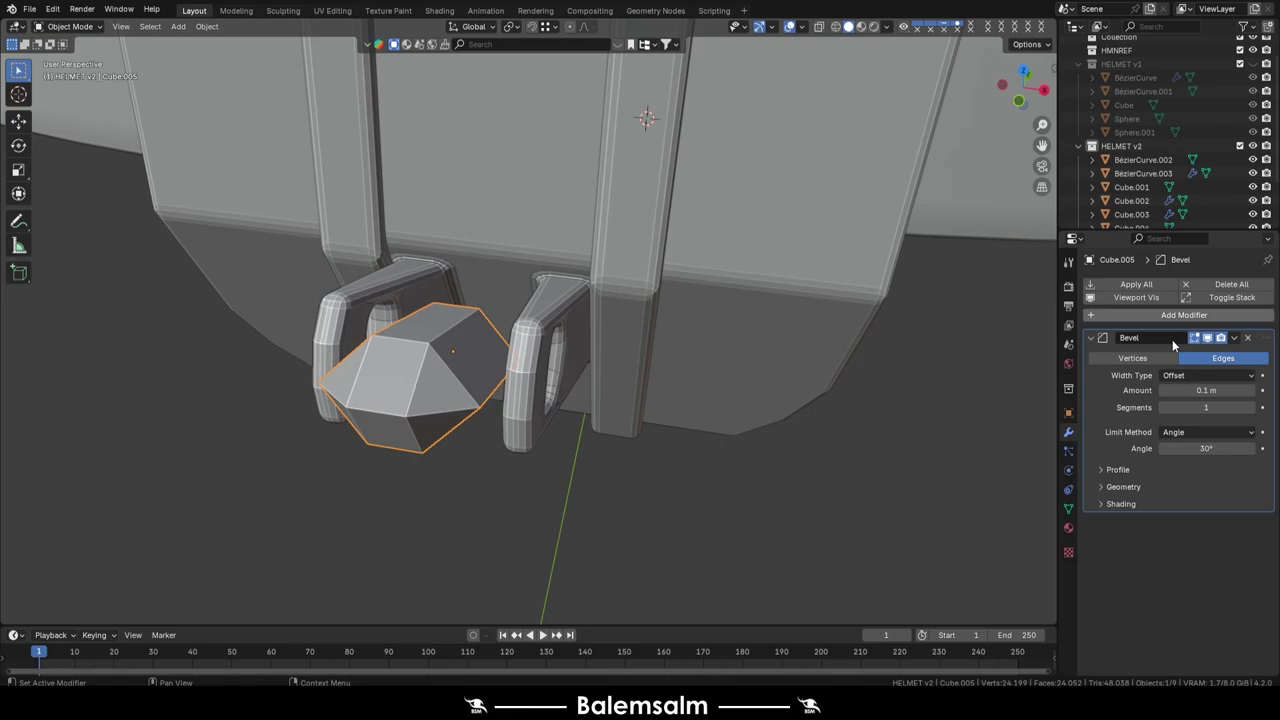
Step: Widen the block between the loops along X and round its bevel with 3 segments
{"action": "left_click", "coordinate": [438, 366]}
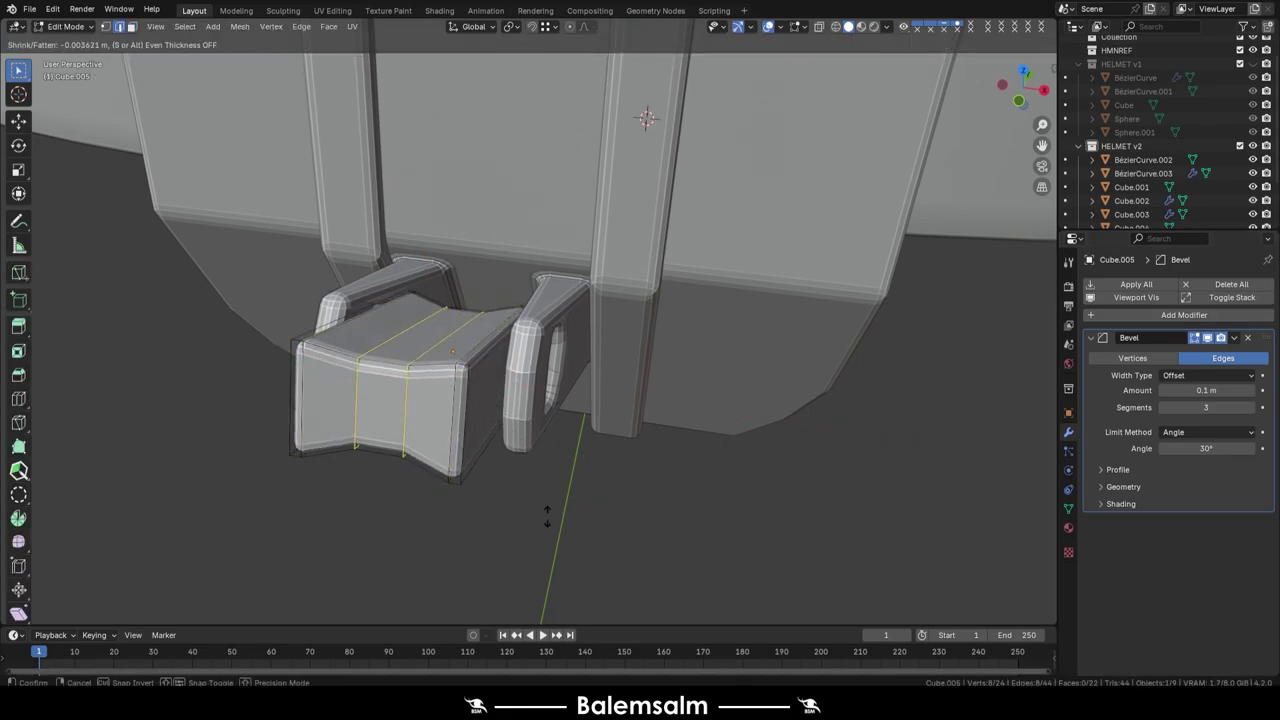
{"action": "left_click", "coordinate": [1124, 487]}
{"action": "key", "text": "Tab"}
{"action": "middle_click_drag", "start_coordinate": [694, 504], "coordinate": [532, 424]}
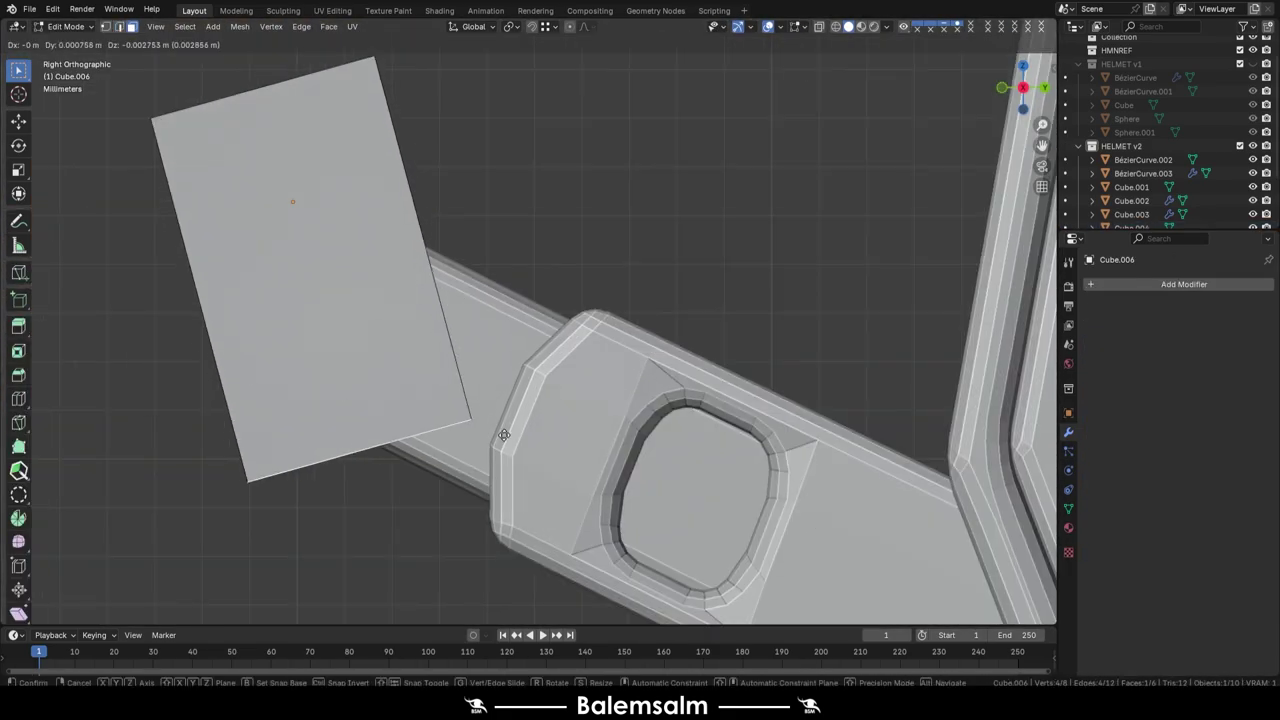
Step: Loop-cut the new plane, move a vertex down and left, and inset its faces
{"action": "middle_click_drag", "start_coordinate": [391, 150], "coordinate": [373, 200], "text": "shift"}
{"action": "key", "text": "alt+z"}
{"action": "key", "text": "ctrl+r"}
{"action": "left_click", "coordinate": [373, 200]}
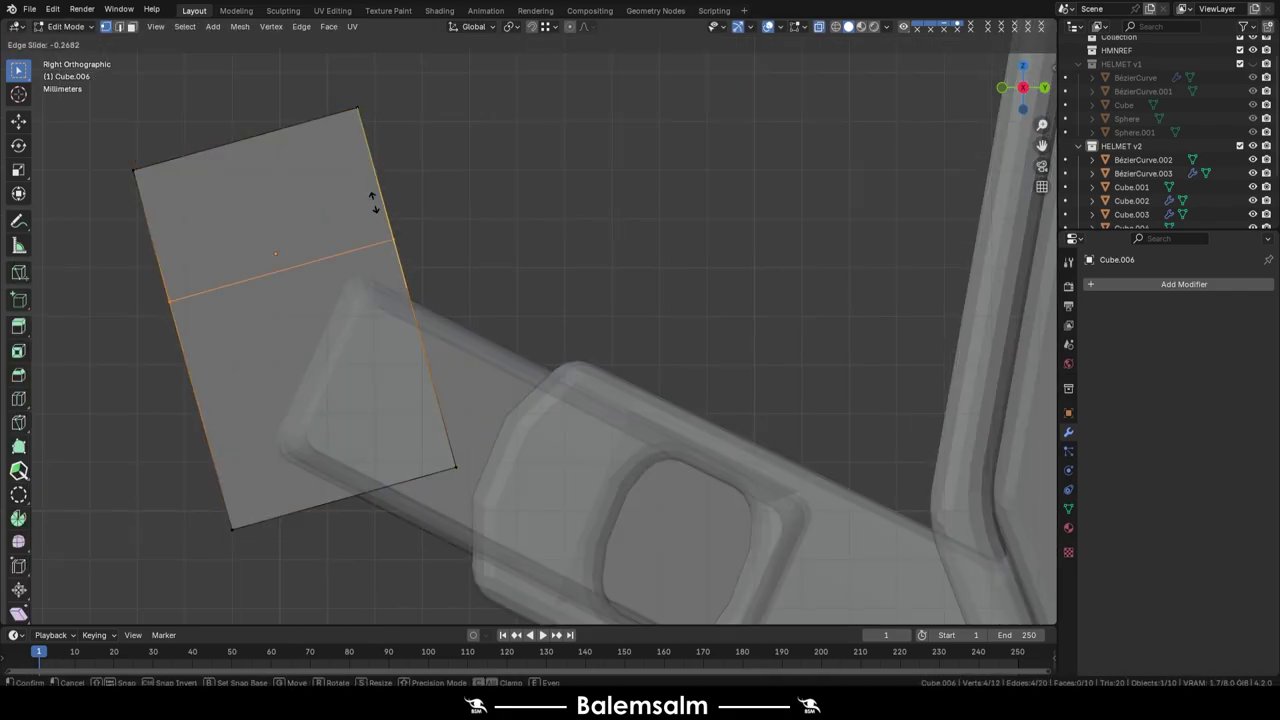
{"action": "key", "text": "g"}
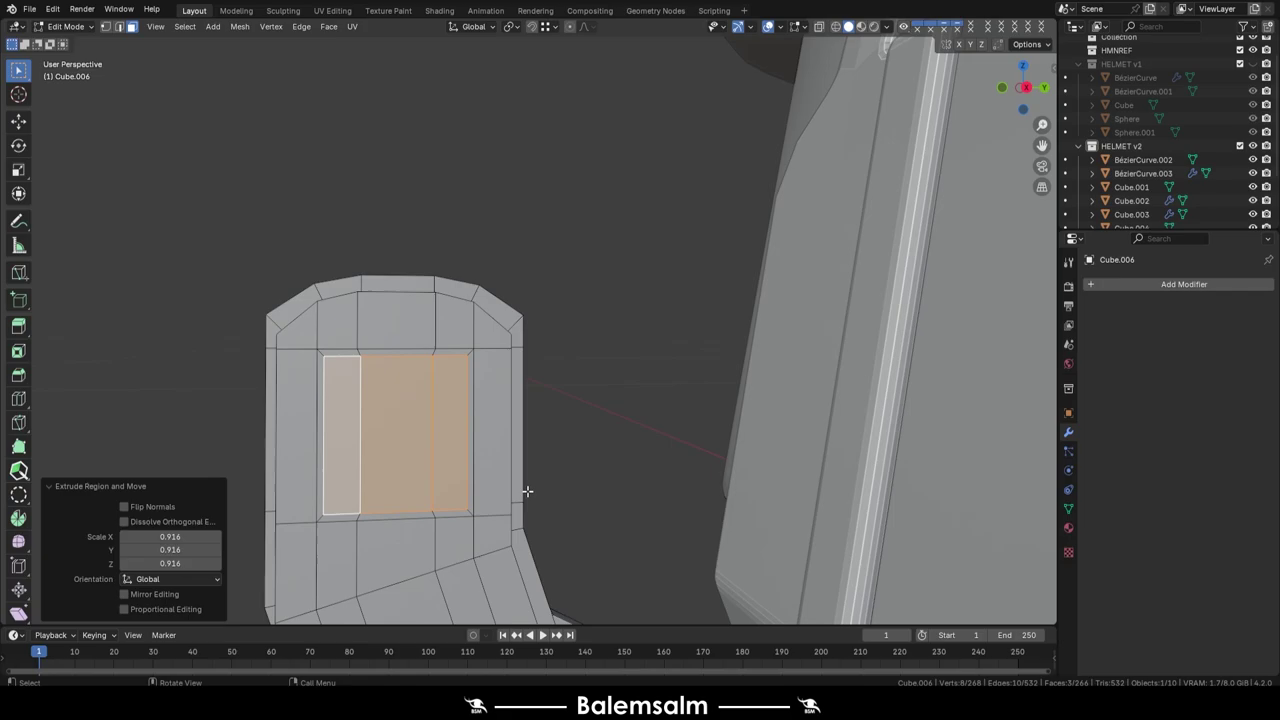
{"action": "right_click", "coordinate": [506, 398]}
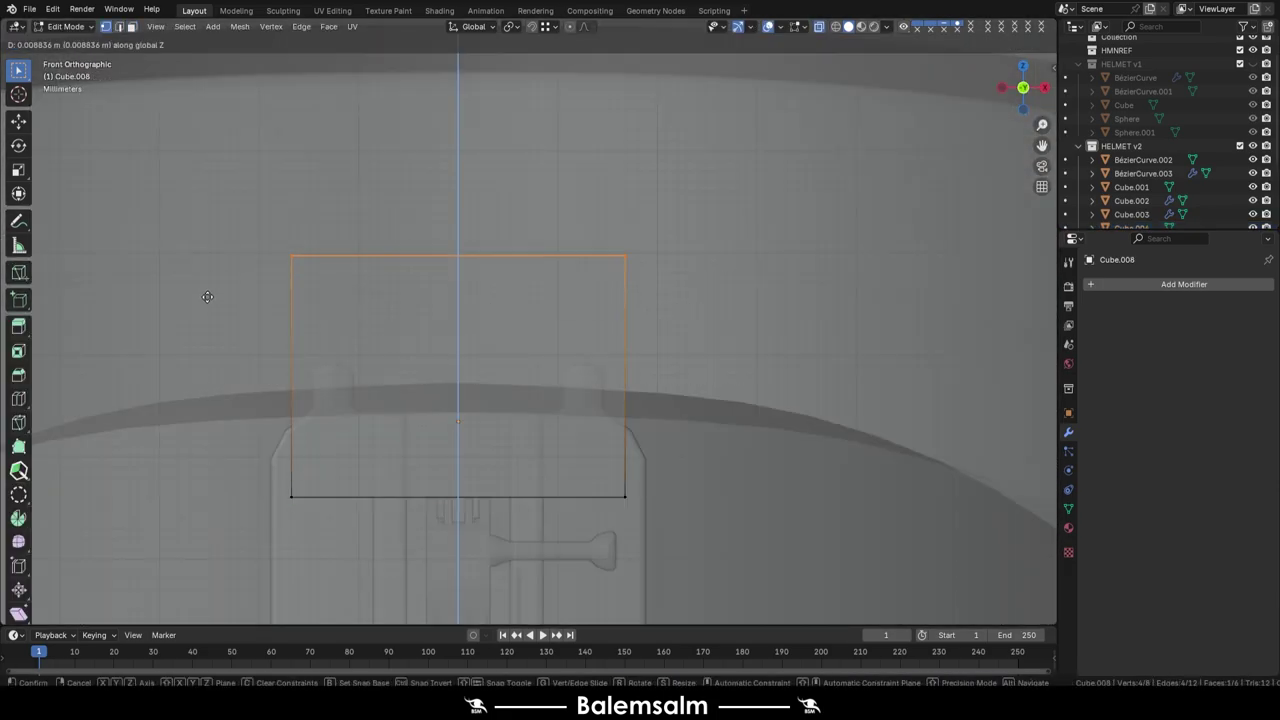
Step: Add horizontal loop cuts to the device box and select a strip of its faces
{"action": "scroll", "coordinate": [441, 385], "scroll_direction": "up", "scroll_amount": 5}
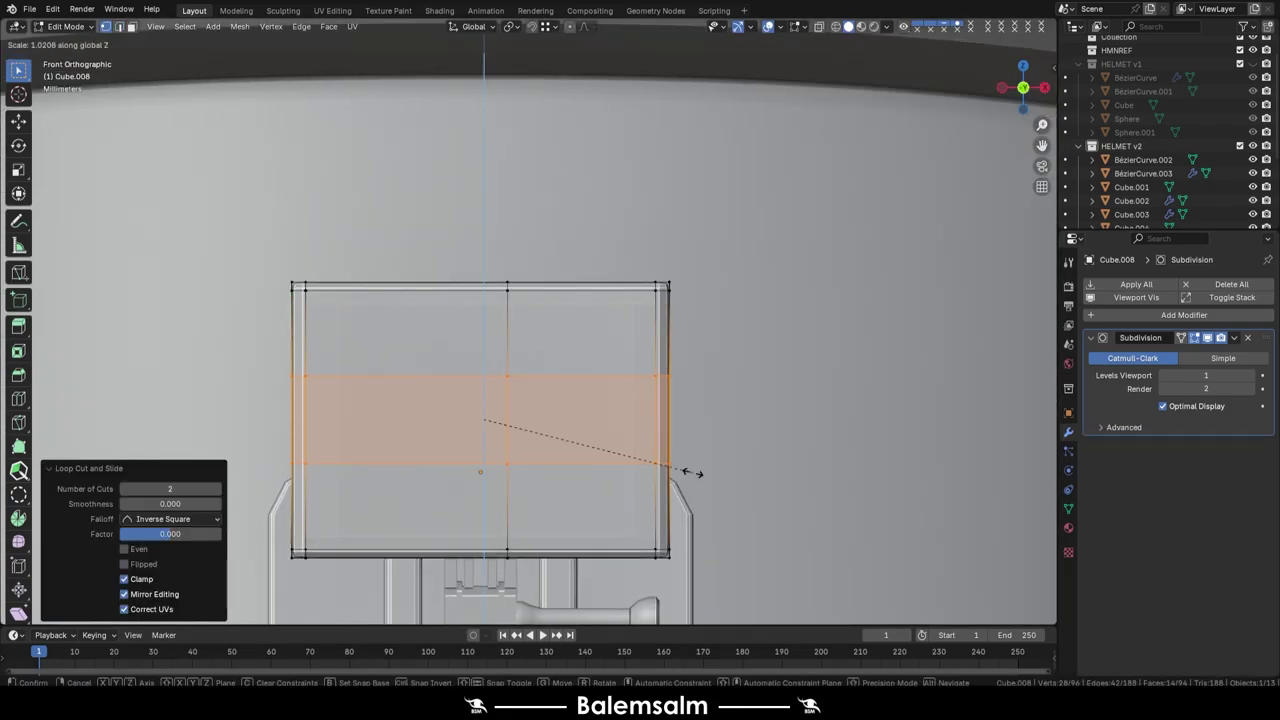
{"action": "left_click", "coordinate": [541, 421]}
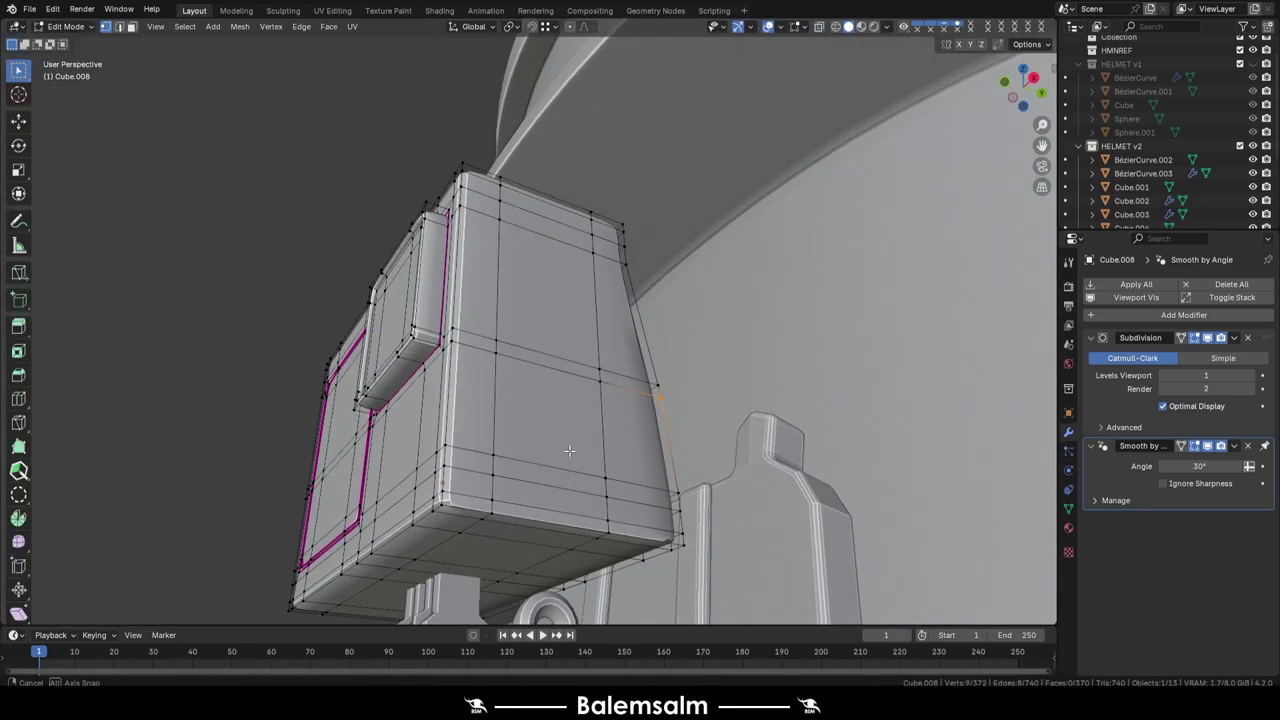
{"action": "left_click", "coordinate": [558, 438], "text": "ctrl"}
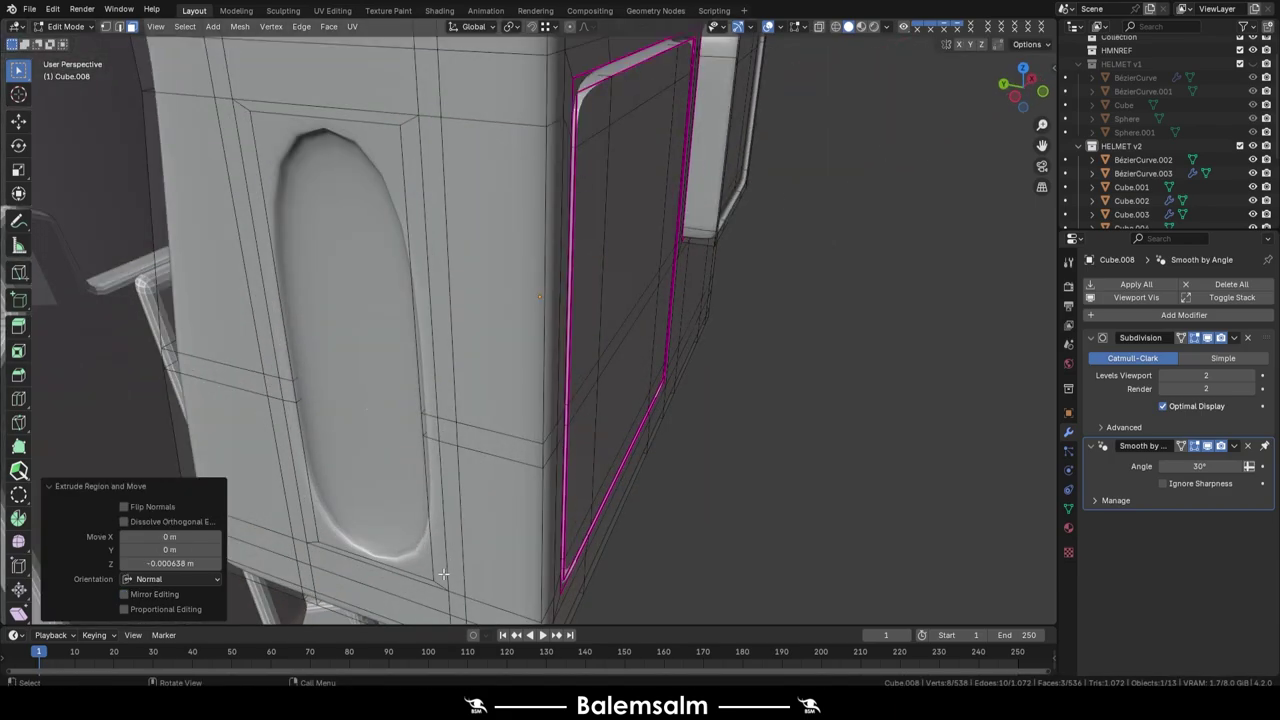
Step: Crease the inner panel's border edges with Shift+E and return to object mode
{"action": "left_click", "coordinate": [420, 420]}
{"action": "key", "text": "2"}
{"action": "key", "text": "shift+e"}
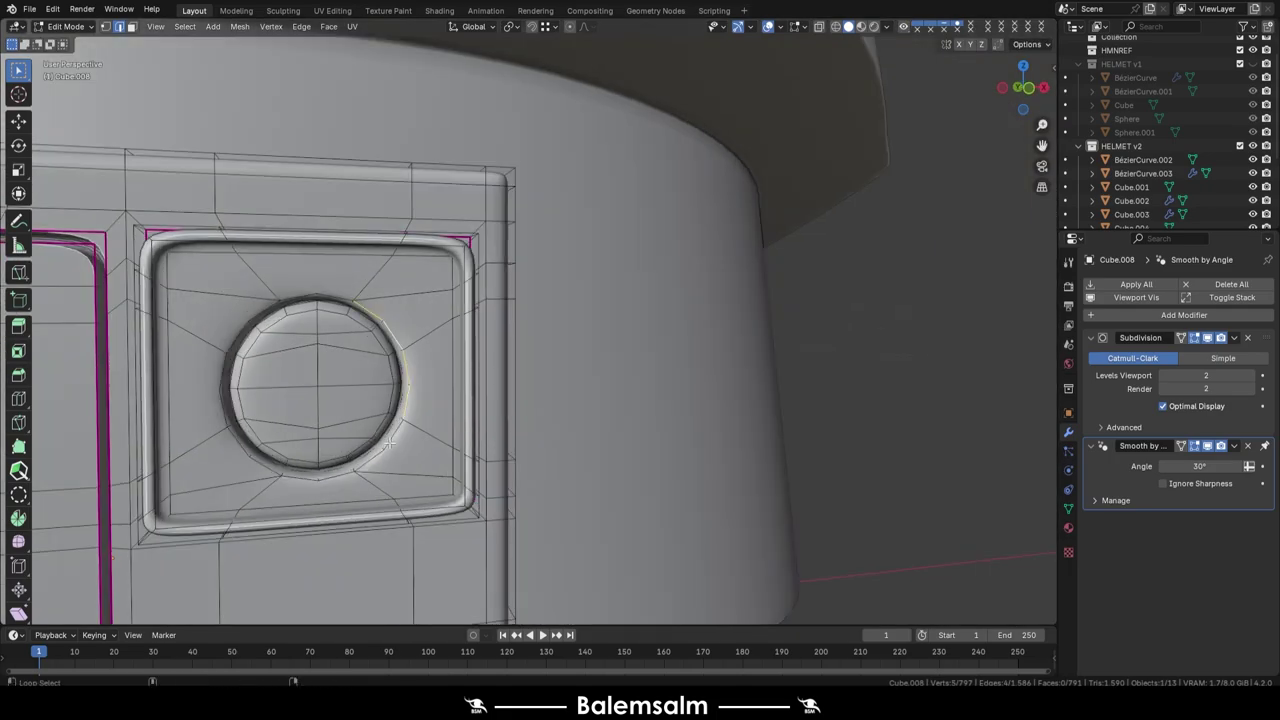
{"action": "scroll", "coordinate": [209, 377], "scroll_direction": "down", "scroll_amount": 8}
{"action": "key", "text": "ctrl+Tab"}
Step: Return to object mode, save the helmet file, and orbit to a front view
{"action": "left_click", "coordinate": [343, 363]}
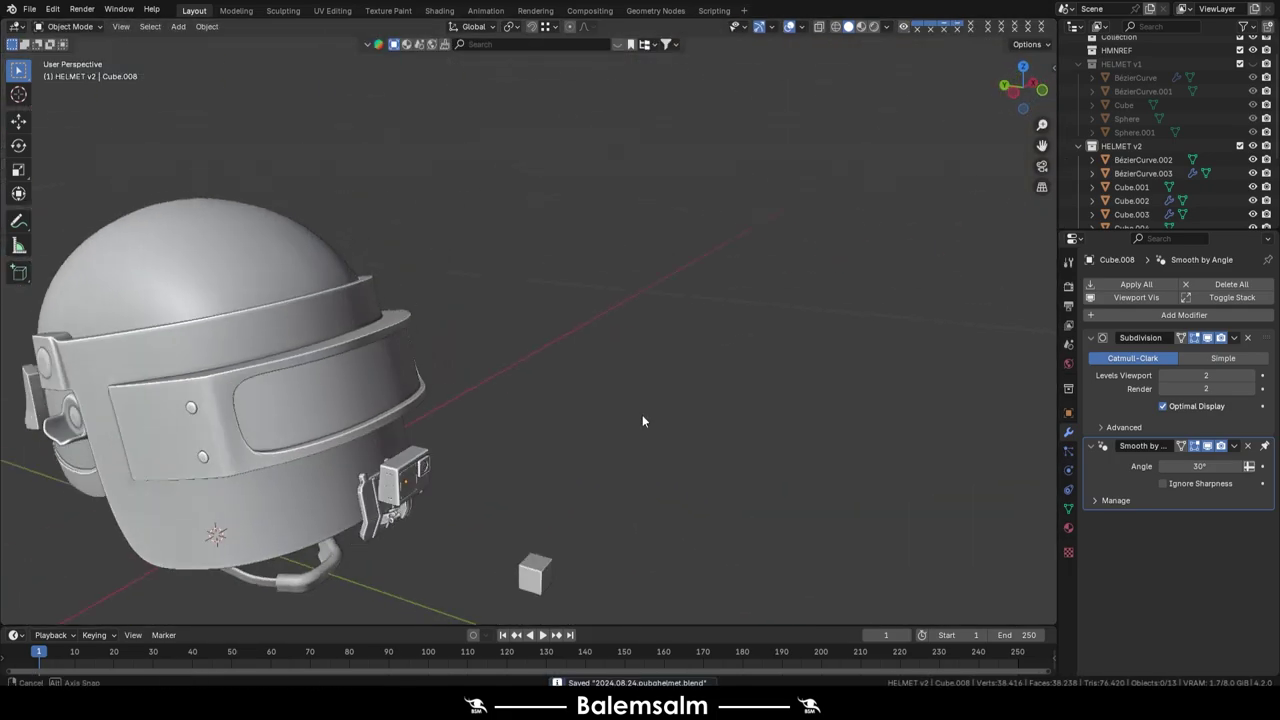
{"action": "middle_click_drag", "start_coordinate": [343, 363], "coordinate": [677, 430]}
{"action": "key", "text": "ctrl+s"}
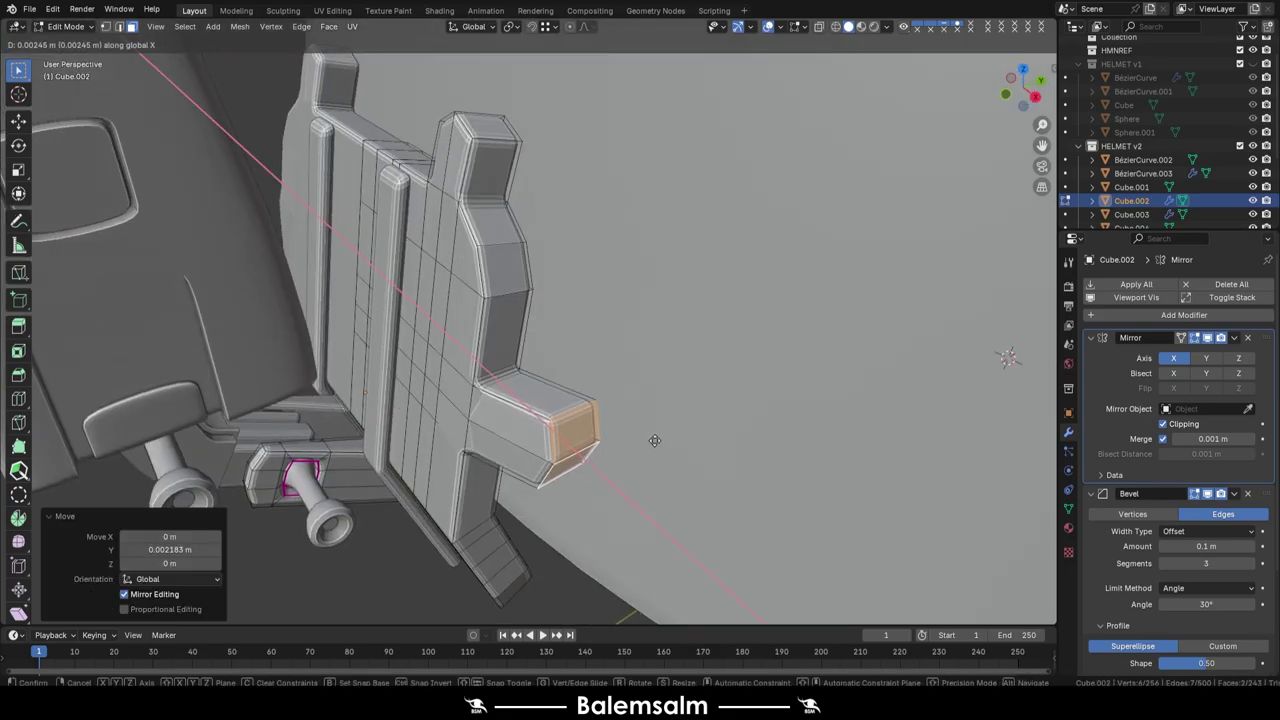
{"action": "key", "text": "ctrl+Tab"}
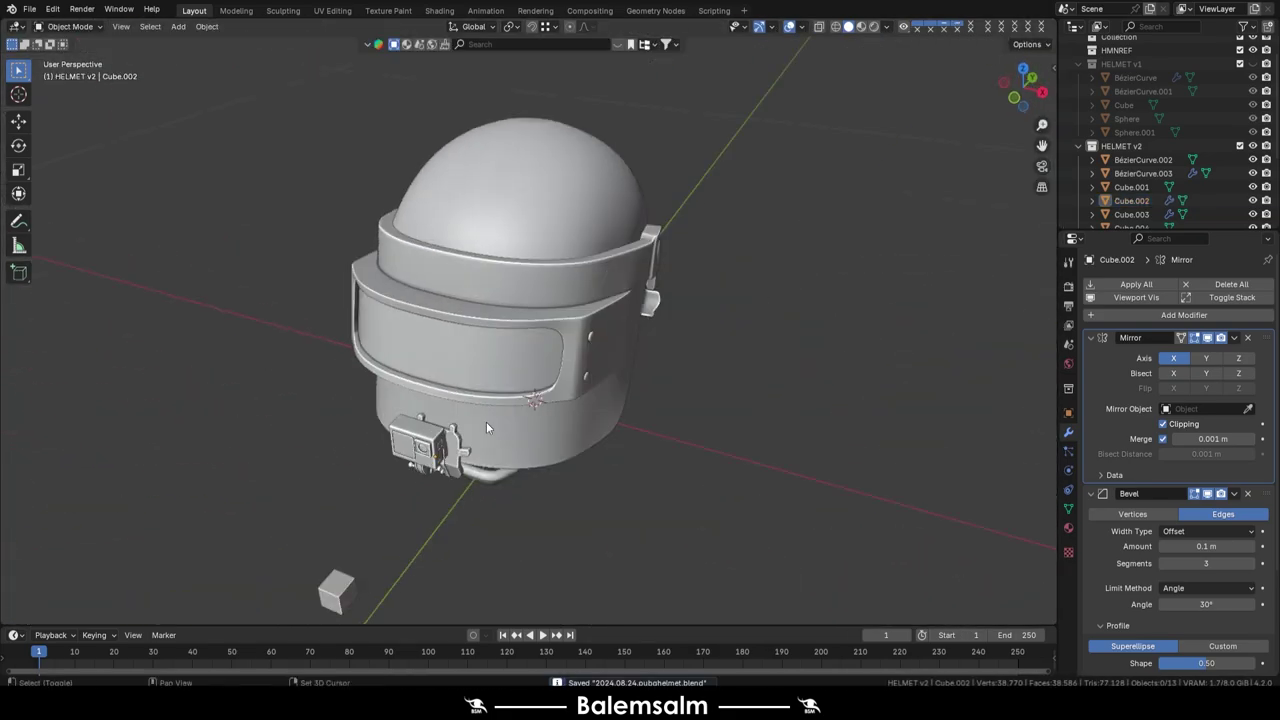
{"action": "key", "text": "ctrl+s"}
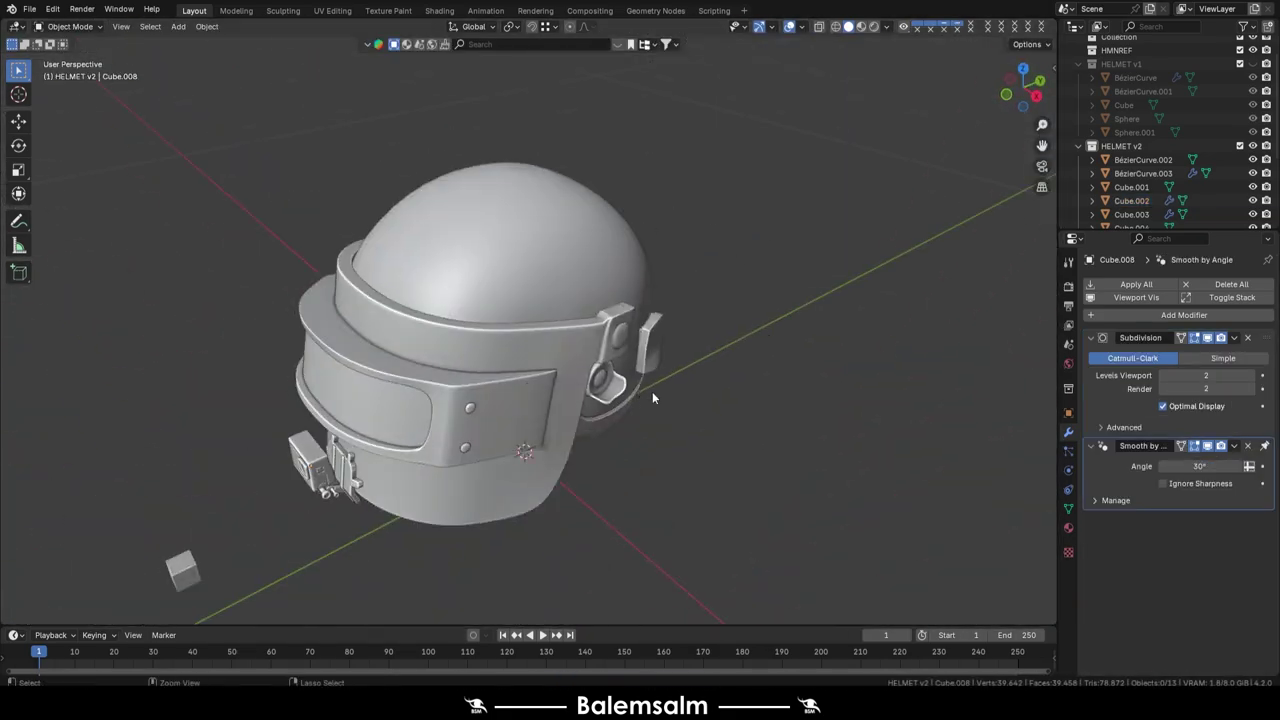
{"action": "middle_click_drag", "start_coordinate": [652, 391], "coordinate": [607, 399]}
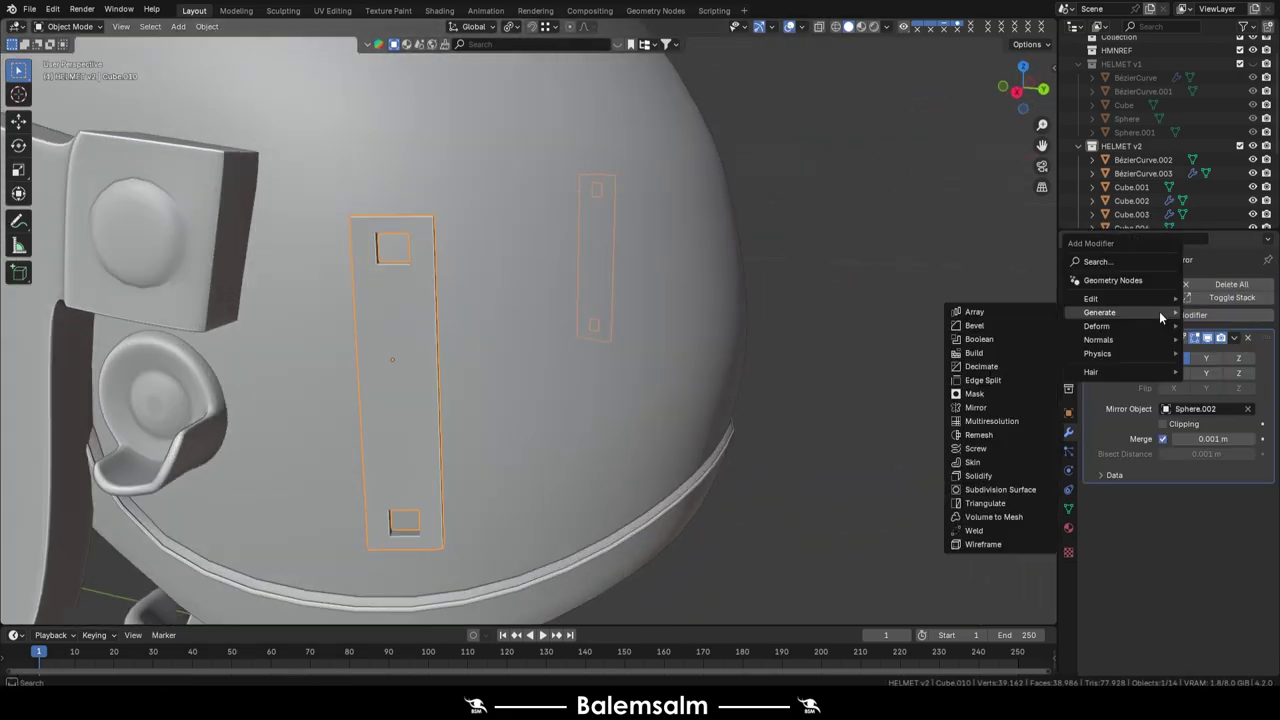
Step: Set the Mirror Object to the helmet dome and add a Bevel modifier with loop slide off
{"action": "left_click", "coordinate": [979, 339]}
{"action": "left_click", "coordinate": [1027, 329]}
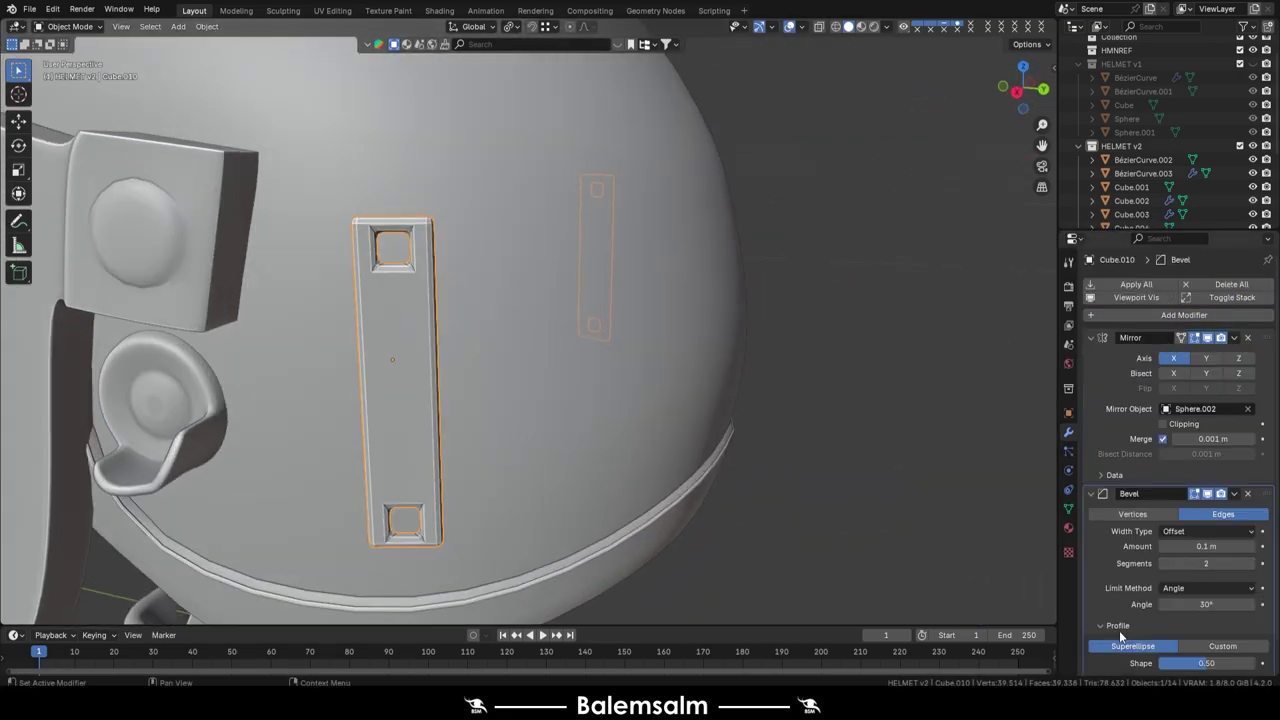
{"action": "scroll", "coordinate": [1180, 450], "scroll_direction": "down", "scroll_amount": 4}
{"action": "left_click", "coordinate": [1205, 569]}
{"action": "left_click", "coordinate": [1188, 645]}
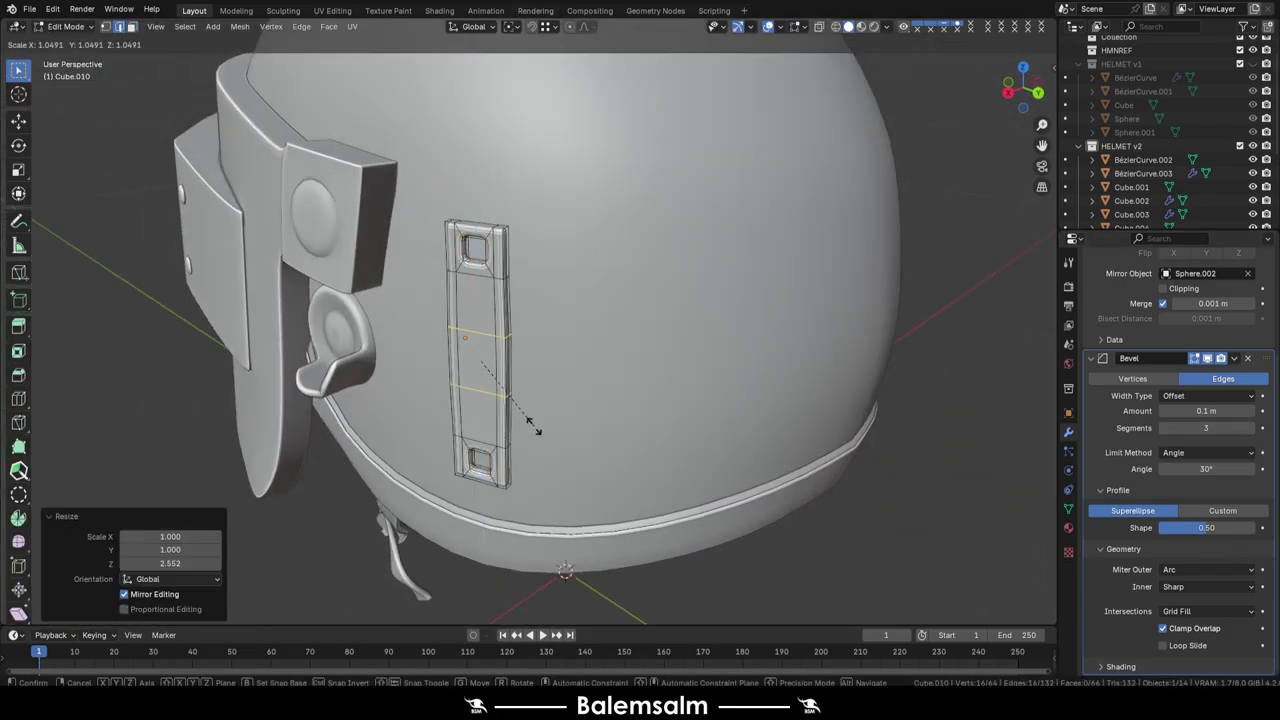
Step: Spread the two new edge loops and extrude the middle faces outward into a bar
{"action": "key", "text": "z"}
{"action": "left_click", "coordinate": [451, 230]}
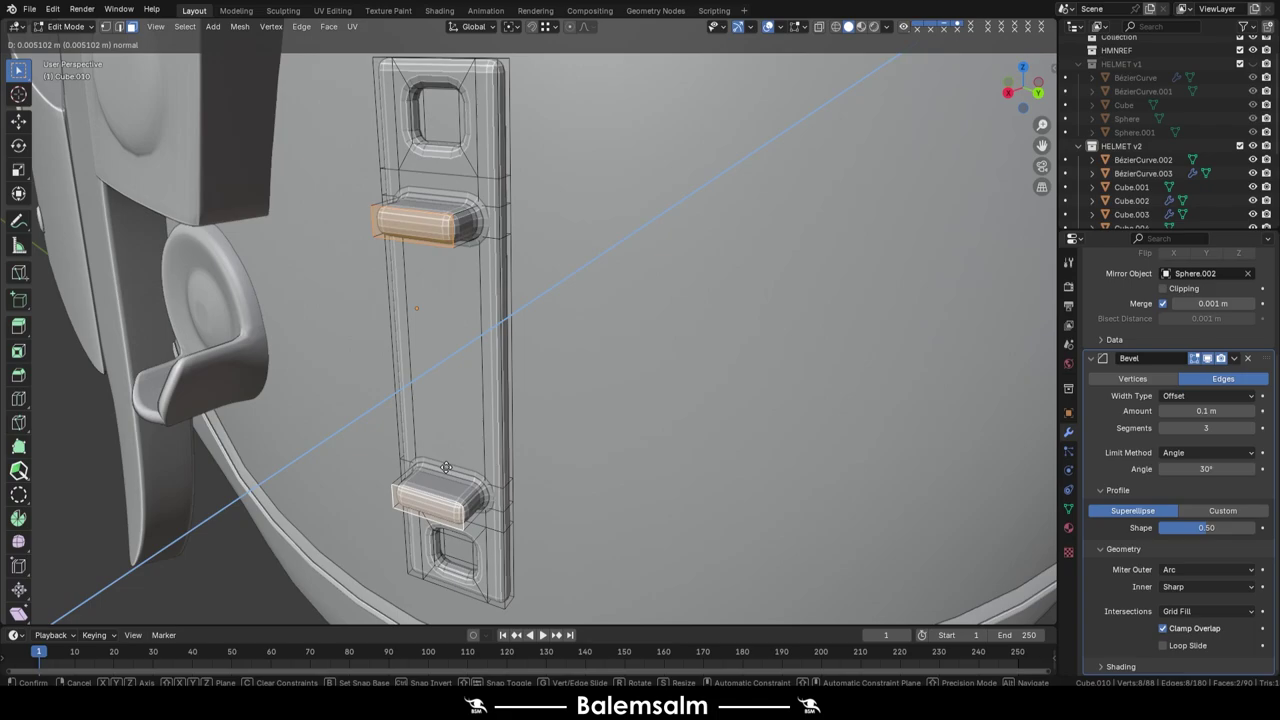
{"action": "left_click", "coordinate": [446, 467]}
{"action": "key", "text": "s"}
{"action": "key", "text": "z"}
Step: Shape the raised bar by scaling on Z and edge-sliding, then return to object mode
{"action": "middle_click_drag", "start_coordinate": [522, 497], "coordinate": [470, 500]}
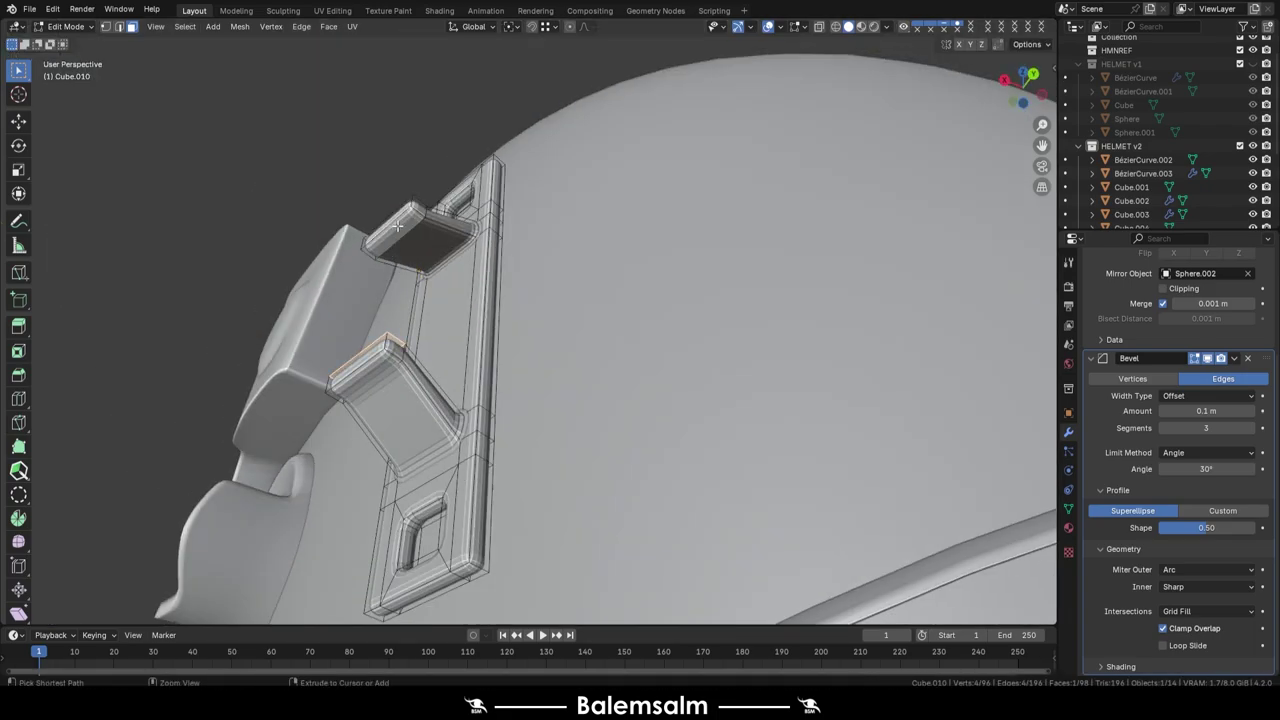
{"action": "key", "text": "s"}
{"action": "key", "text": "z"}
{"action": "left_click", "coordinate": [420, 437]}
{"action": "key", "text": "Tab"}
{"action": "scroll", "coordinate": [593, 413], "scroll_direction": "down", "scroll_amount": 5}
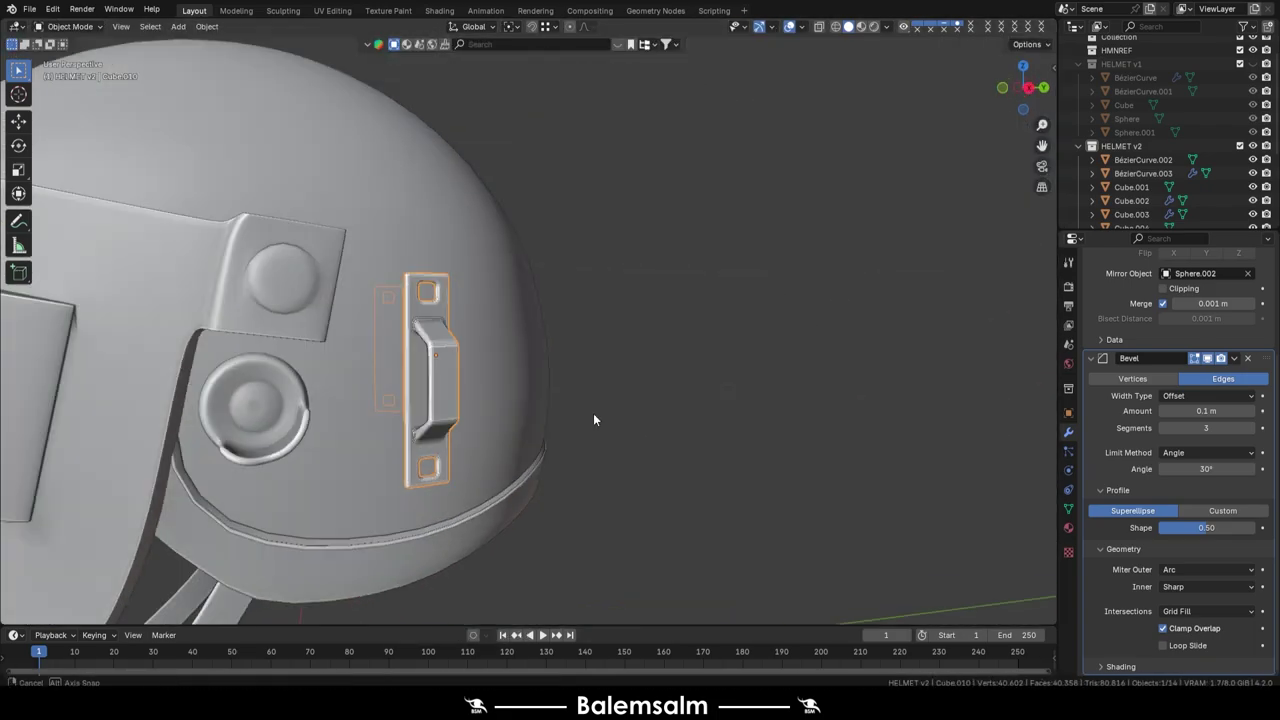
{"action": "mouse_move", "coordinate": [593, 413]}
{"action": "middle_mouse_down"}
{"action": "mouse_move", "coordinate": [565, 457]}
{"action": "mouse_move", "coordinate": [495, 385]}
{"action": "mouse_move", "coordinate": [411, 388]}
{"action": "mouse_move", "coordinate": [435, 262]}
{"action": "middle_mouse_up"}
Step: Add a Bézier curve and delete its default points
{"action": "key", "text": "shift+a"}
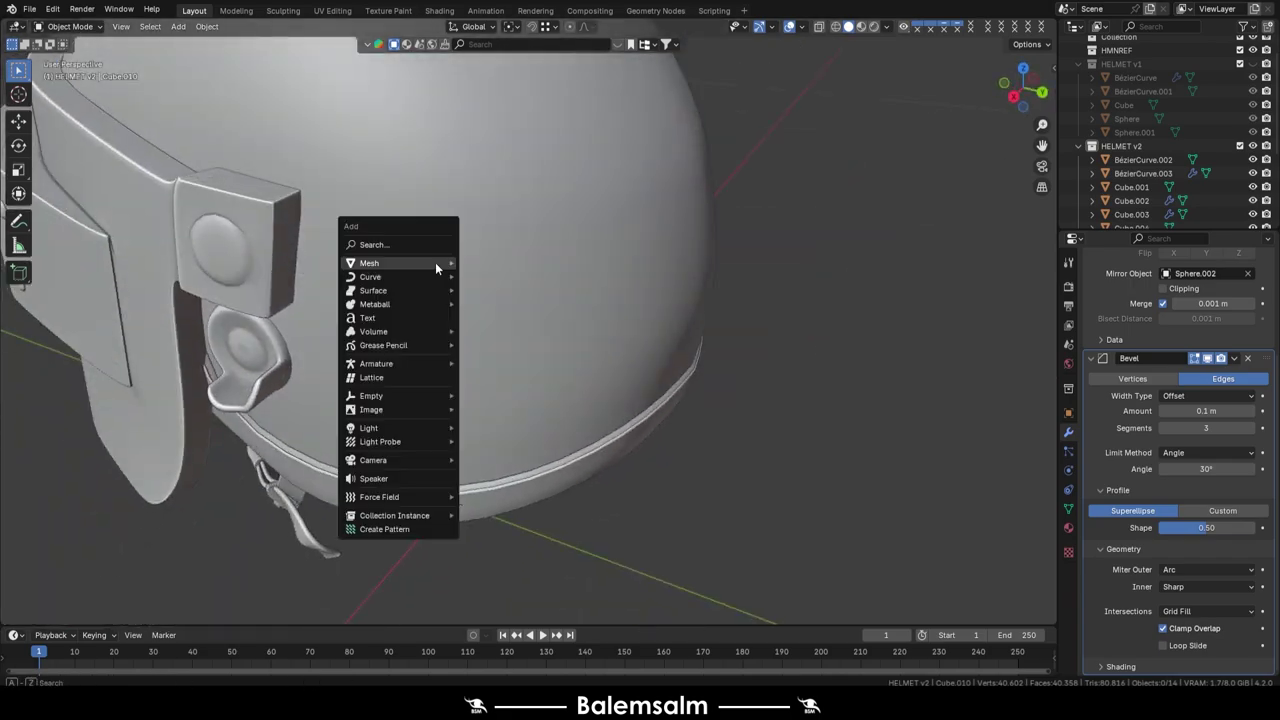
{"action": "key", "text": "KP_7"}
{"action": "left_click", "coordinate": [536, 248]}
{"action": "key", "text": "Tab"}
{"action": "key", "text": "x"}
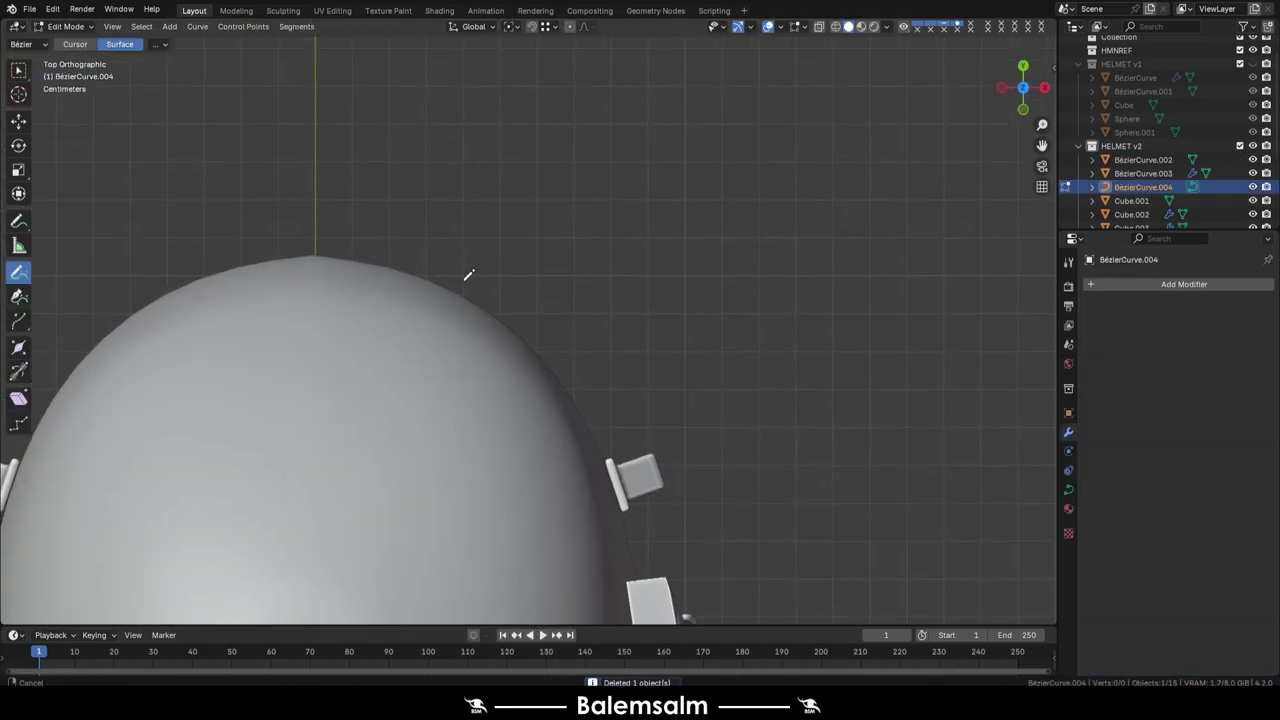
{"action": "key", "text": "Tab"}
{"action": "middle_click_drag", "start_coordinate": [694, 395], "coordinate": [595, 247]}
Step: Add a cylinder mesh and shrink it to about a quarter size
{"action": "key", "text": "shift+a"}
{"action": "left_click", "coordinate": [653, 303]}
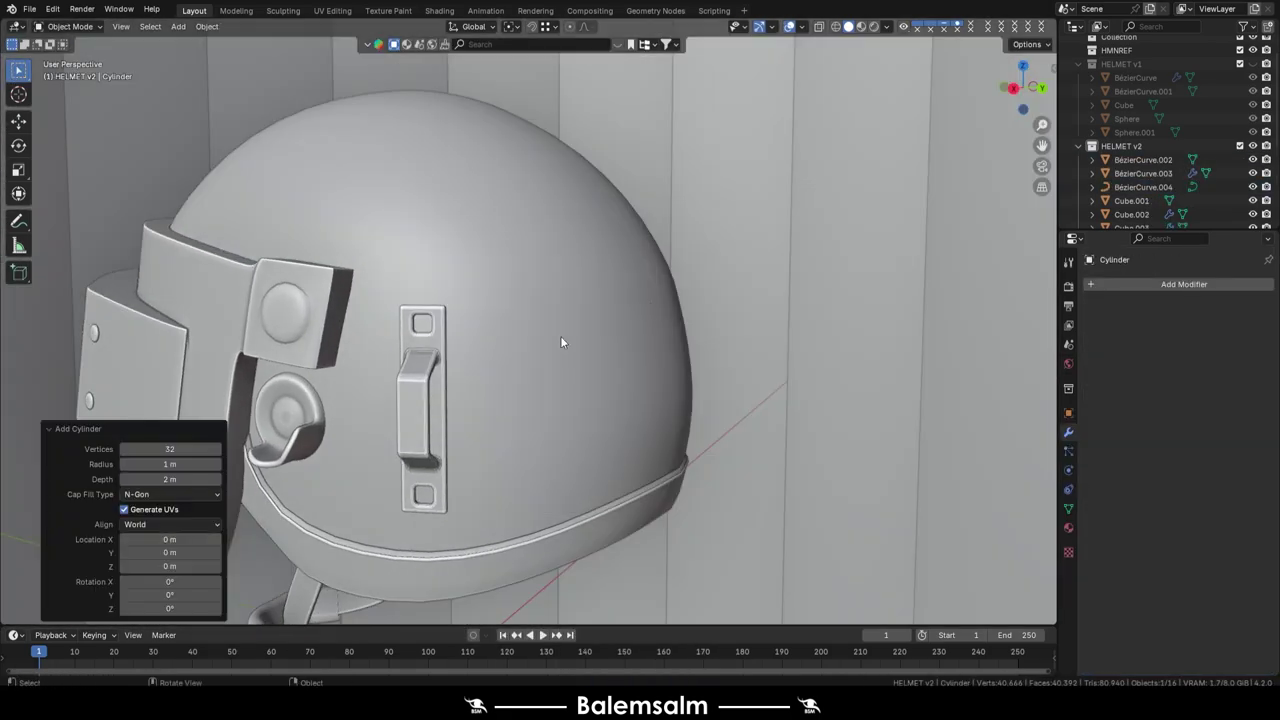
{"action": "key", "text": "Tab"}
{"action": "key", "text": "s"}
{"action": "left_click", "coordinate": [680, 457]}
{"action": "key", "text": "KP_3"}
{"action": "scroll", "coordinate": [724, 399], "scroll_direction": "up", "scroll_amount": 5}
{"action": "key", "text": "Tab"}
Step: Move the cylinder behind the helmet and tilt it to follow the helmet's curve
{"action": "key", "text": "g"}
{"action": "key", "text": "Return"}
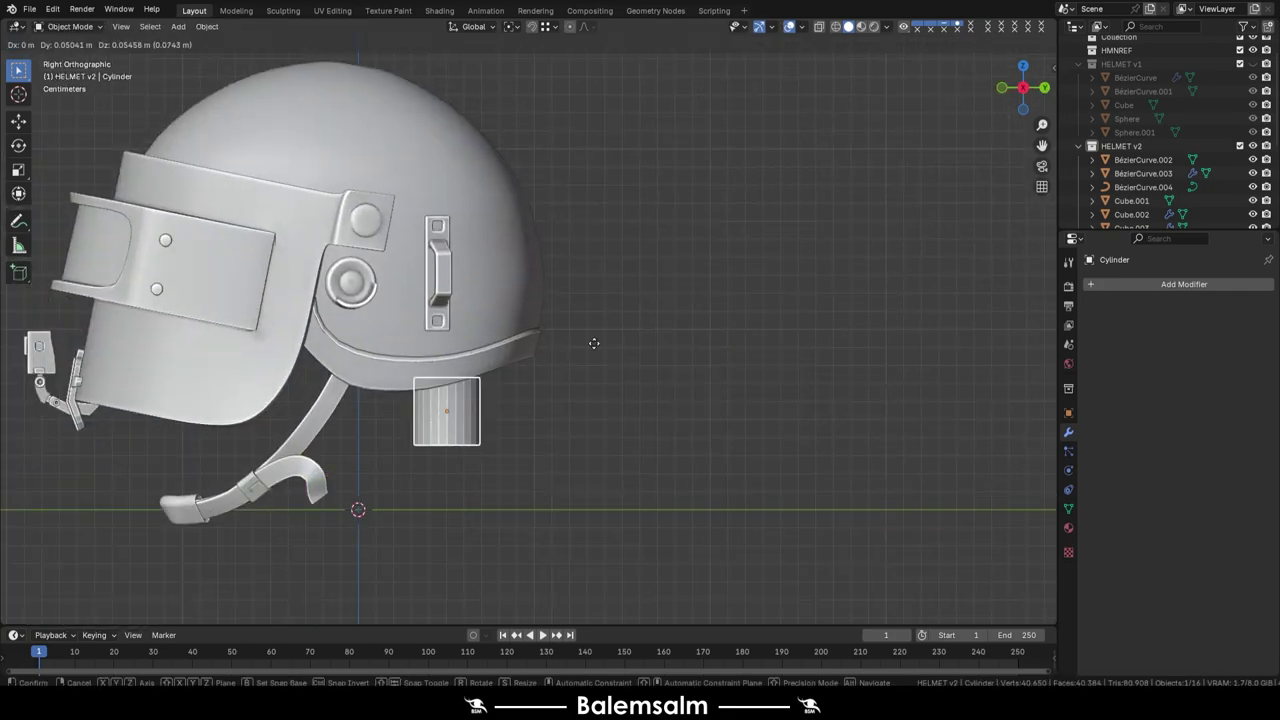
{"action": "scroll", "coordinate": [628, 425], "scroll_direction": "up", "scroll_amount": 3}
{"action": "key", "text": "r"}
{"action": "left_click", "coordinate": [567, 418]}
{"action": "scroll", "coordinate": [567, 418], "scroll_direction": "up", "scroll_amount": 3}
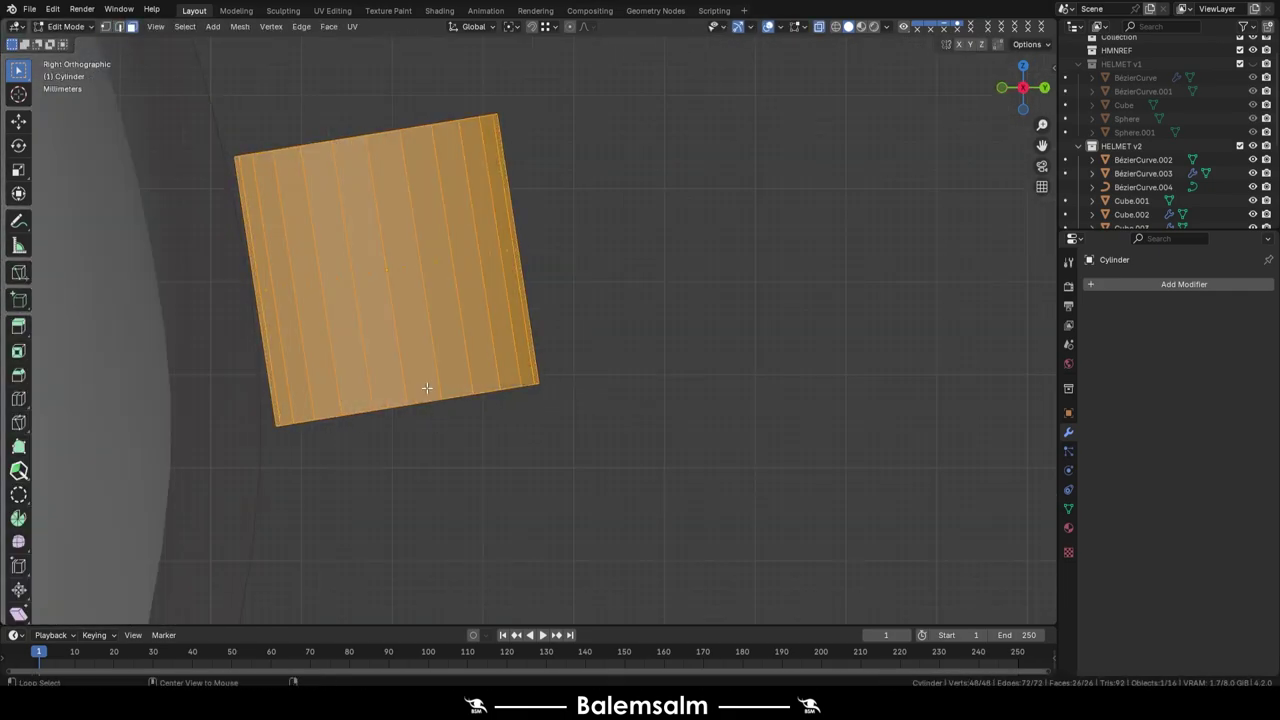
Step: Delete the cylinder's top face and cap the opening with Grid Fill
{"action": "key", "text": "Tab"}
{"action": "key", "text": "e"}
{"action": "left_click", "coordinate": [513, 436]}
{"action": "key", "text": "Escape"}
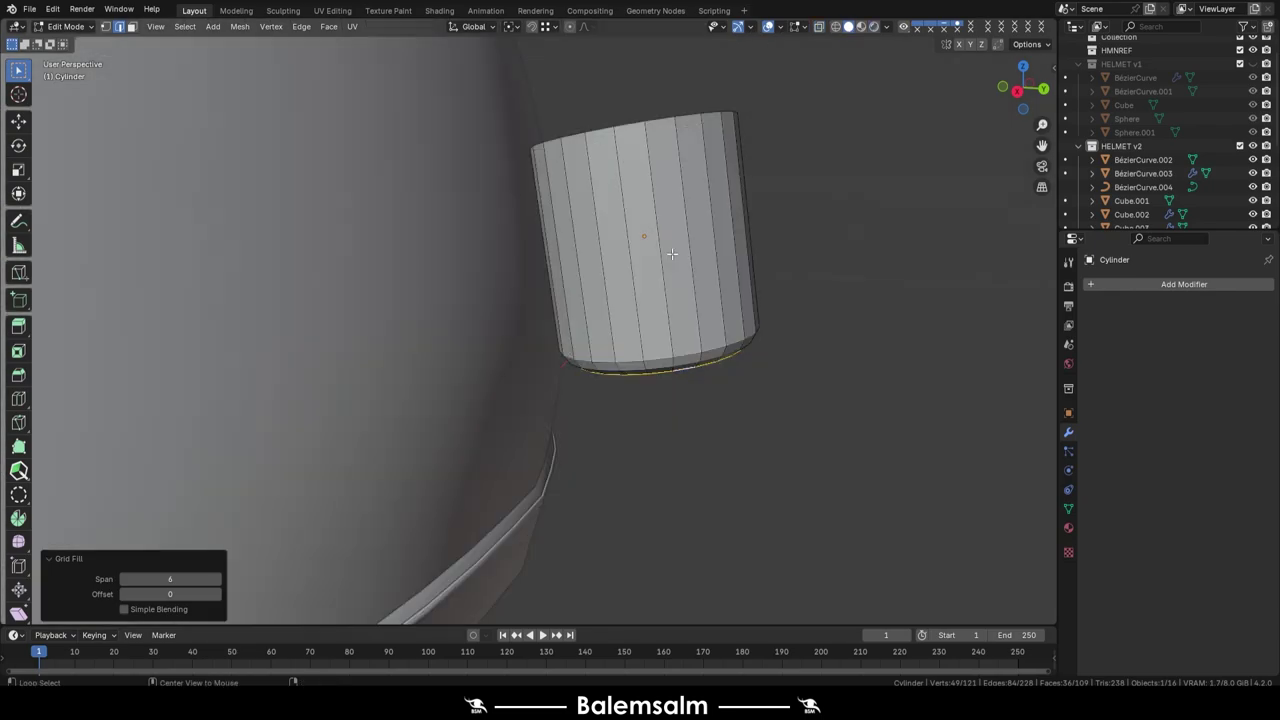
{"action": "middle_click_drag", "start_coordinate": [560, 420], "coordinate": [570, 380]}
{"action": "key", "text": "x"}
{"action": "key", "text": "ctrl+f"}
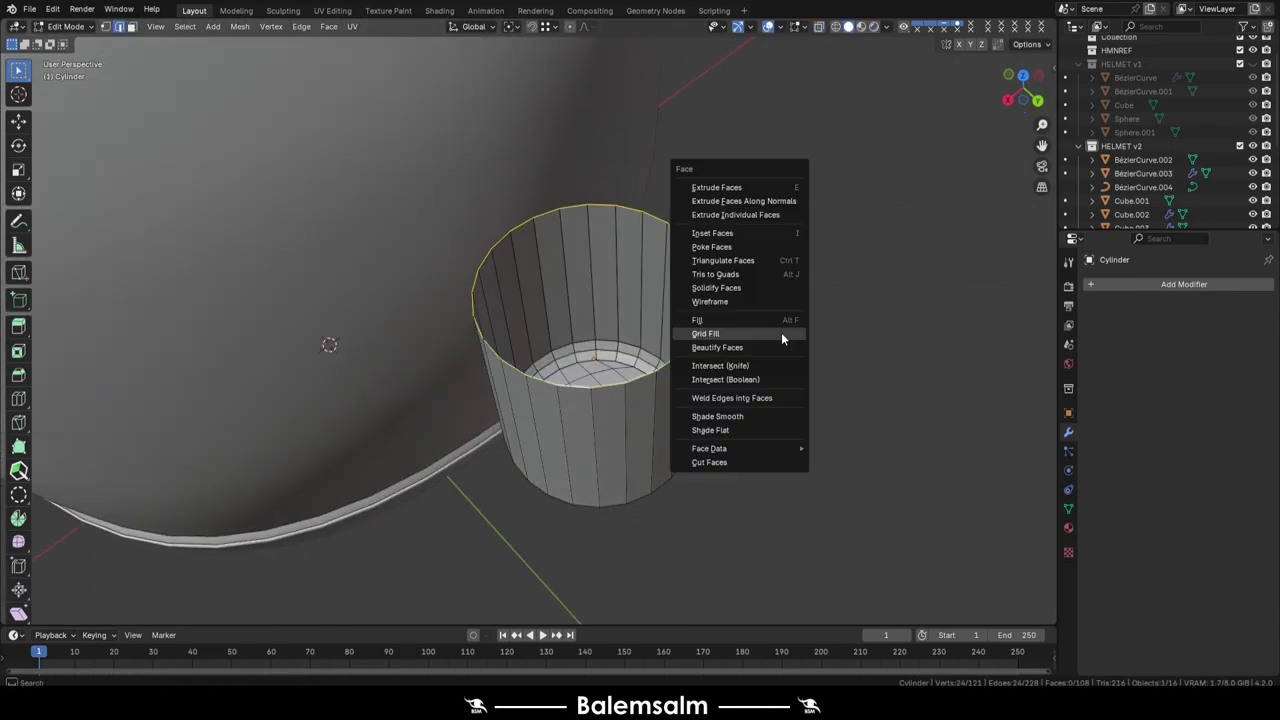
{"action": "left_click", "coordinate": [786, 337]}
{"action": "mouse_move", "coordinate": [786, 337]}
{"action": "middle_mouse_down"}
{"action": "mouse_move", "coordinate": [571, 322]}
{"action": "mouse_move", "coordinate": [632, 373]}
{"action": "mouse_move", "coordinate": [568, 319]}
{"action": "middle_mouse_up"}
Step: Raise and shrink the central cap faces into a disc, then extrude a long rod upward
{"action": "key", "text": "e"}
{"action": "key", "text": "s"}
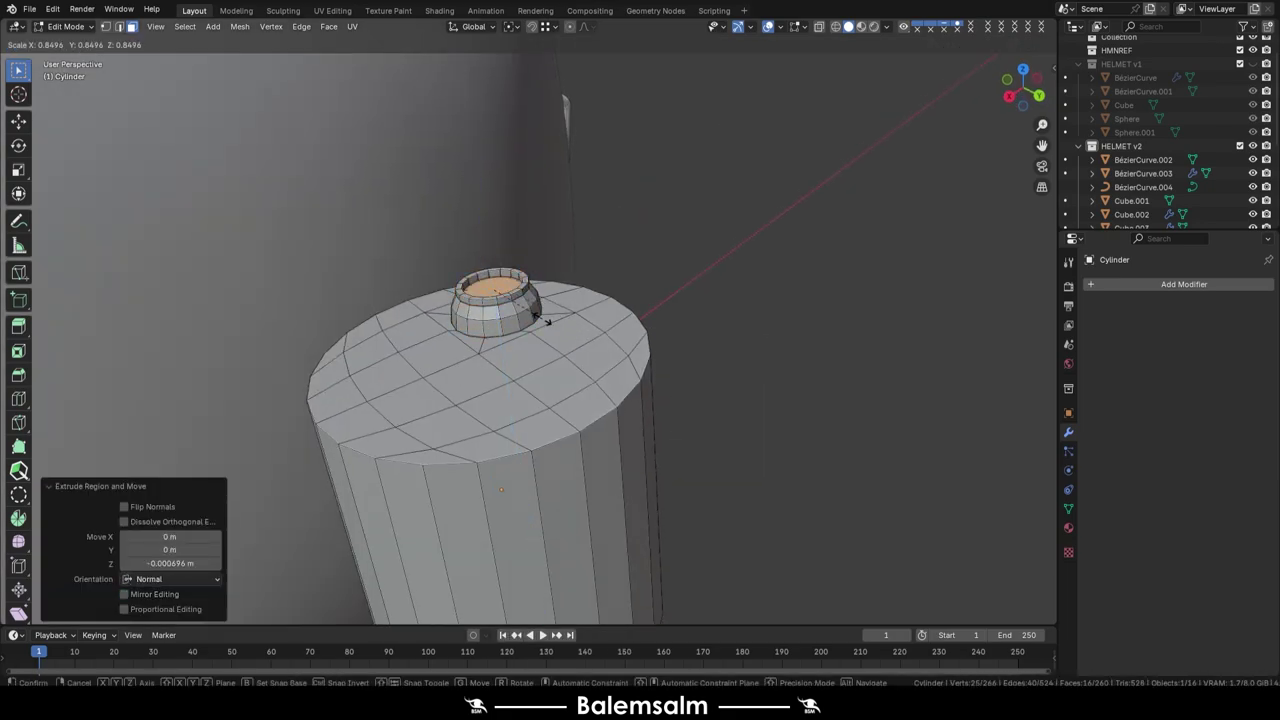
{"action": "left_click", "coordinate": [547, 320]}
{"action": "scroll", "coordinate": [547, 320], "scroll_direction": "down", "scroll_amount": 5}
{"action": "key", "text": "g"}
{"action": "key", "text": "z"}
{"action": "key", "text": "z"}
{"action": "left_click", "coordinate": [686, 194]}
Step: Extend the rod's tip with further upward extrusions
{"action": "middle_click_drag", "start_coordinate": [686, 194], "coordinate": [430, 395]}
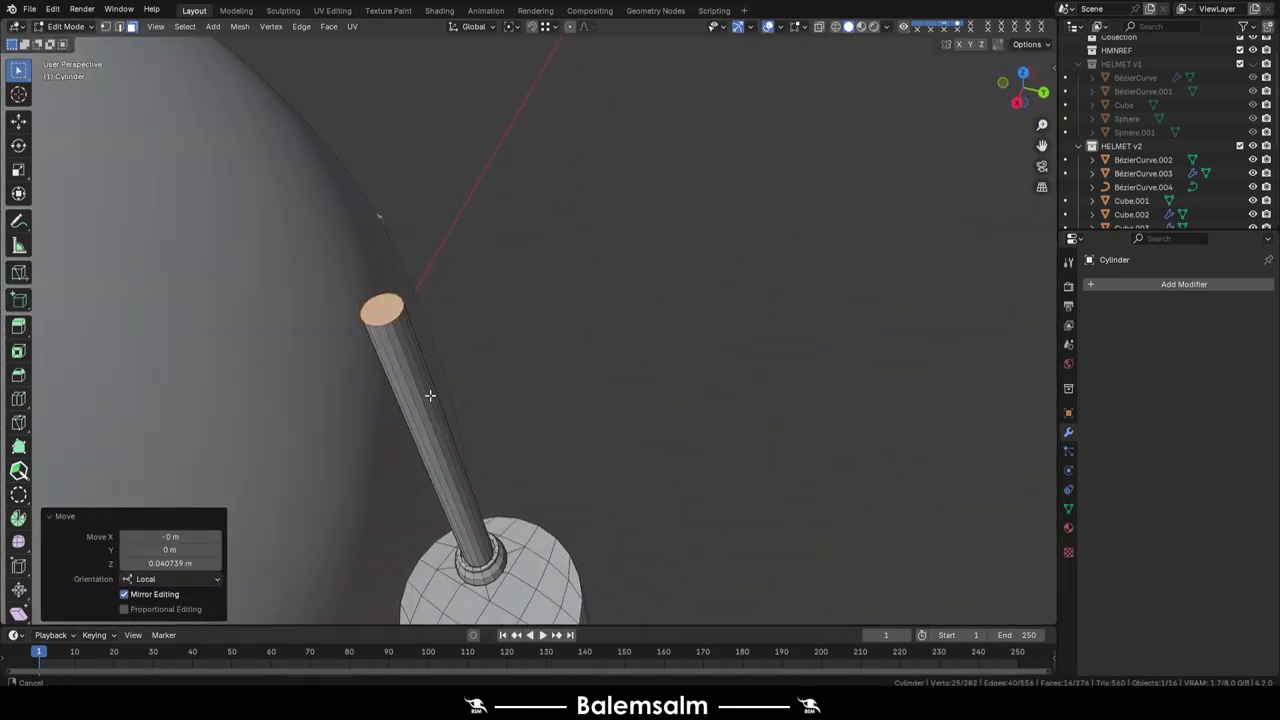
{"action": "key", "text": "i"}
{"action": "left_click", "coordinate": [543, 491]}
{"action": "key", "text": "e"}
{"action": "left_click", "coordinate": [480, 426]}
{"action": "mouse_move", "coordinate": [574, 486]}
{"action": "middle_mouse_down"}
{"action": "mouse_move", "coordinate": [556, 368]}
{"action": "mouse_move", "coordinate": [509, 320]}
{"action": "mouse_move", "coordinate": [475, 427]}
{"action": "middle_mouse_up"}
{"action": "key", "text": "e"}
{"action": "left_click", "coordinate": [556, 368]}
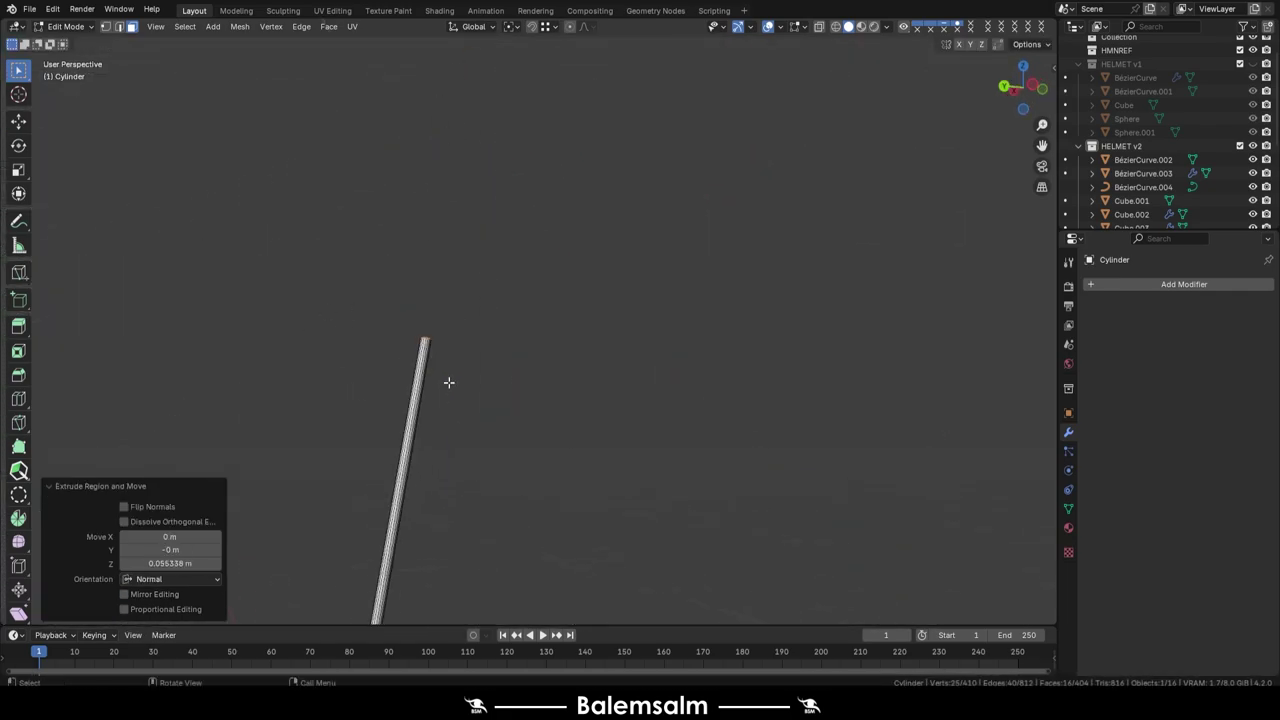
{"action": "scroll", "coordinate": [529, 489], "scroll_direction": "down", "scroll_amount": 5}
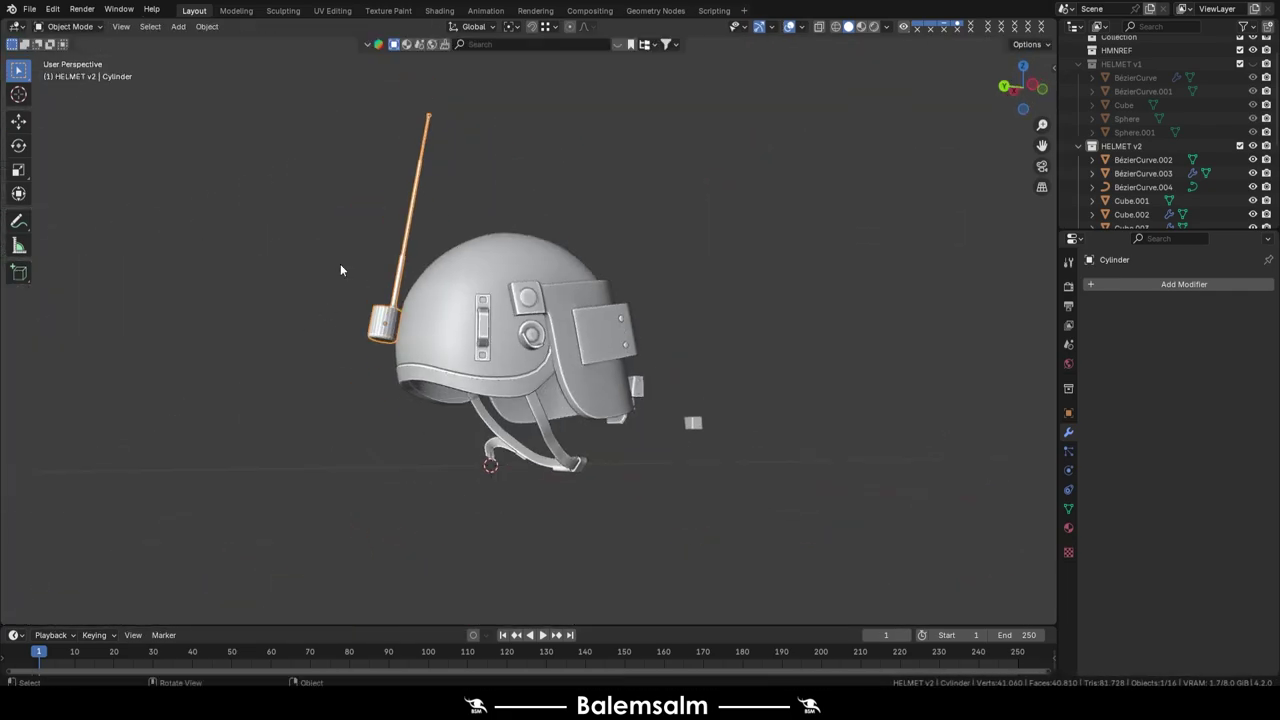
{"action": "scroll", "coordinate": [389, 257], "scroll_direction": "up", "scroll_amount": 5}
Step: Extrude a second antenna rod from a round patch on the cap
{"action": "middle_click_drag", "start_coordinate": [389, 257], "coordinate": [432, 374]}
{"action": "left_click", "coordinate": [432, 374]}
{"action": "left_click", "coordinate": [530, 413]}
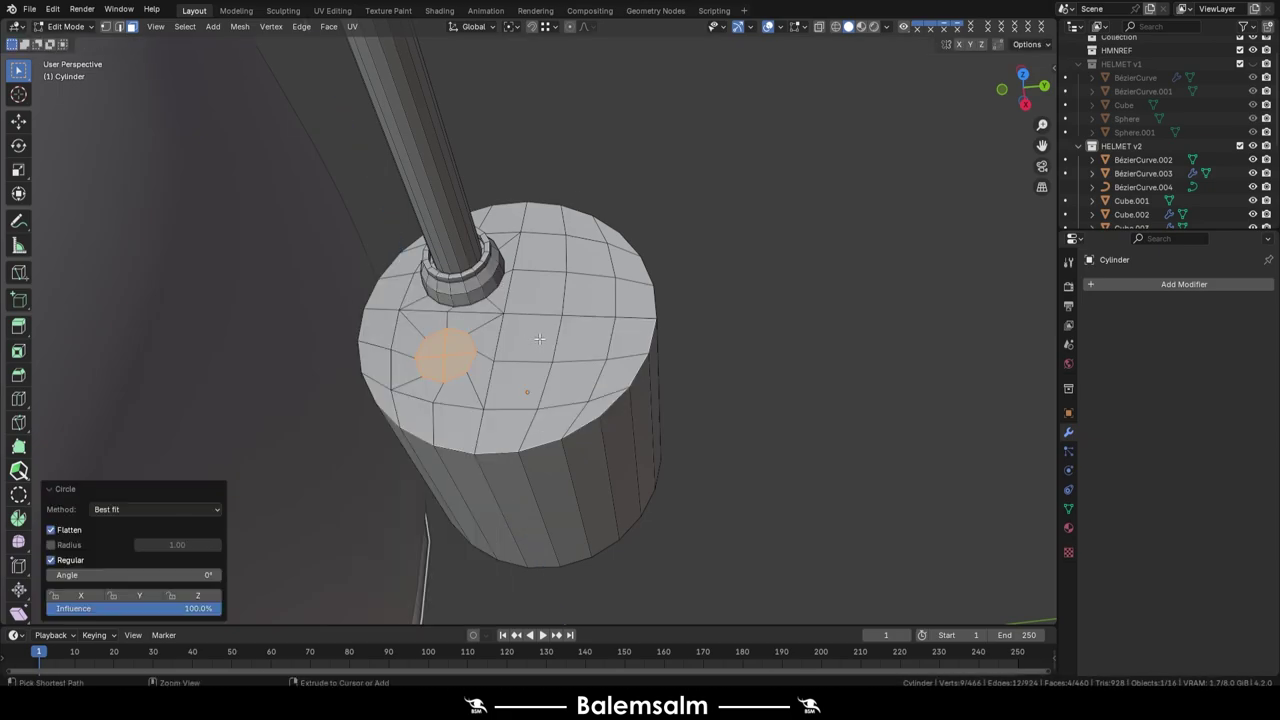
{"action": "key", "text": "e"}
{"action": "left_click", "coordinate": [530, 413]}
{"action": "mouse_move", "coordinate": [530, 413]}
{"action": "middle_mouse_down"}
{"action": "mouse_move", "coordinate": [560, 468]}
{"action": "mouse_move", "coordinate": [571, 380]}
{"action": "mouse_move", "coordinate": [640, 454]}
{"action": "middle_mouse_up"}
{"action": "left_click", "coordinate": [530, 467]}
Step: Raise a strip of cap faces and extrude a tall stepped block with an inset top
{"action": "left_click", "coordinate": [445, 352], "text": "ctrl"}
{"action": "left_click", "coordinate": [598, 410]}
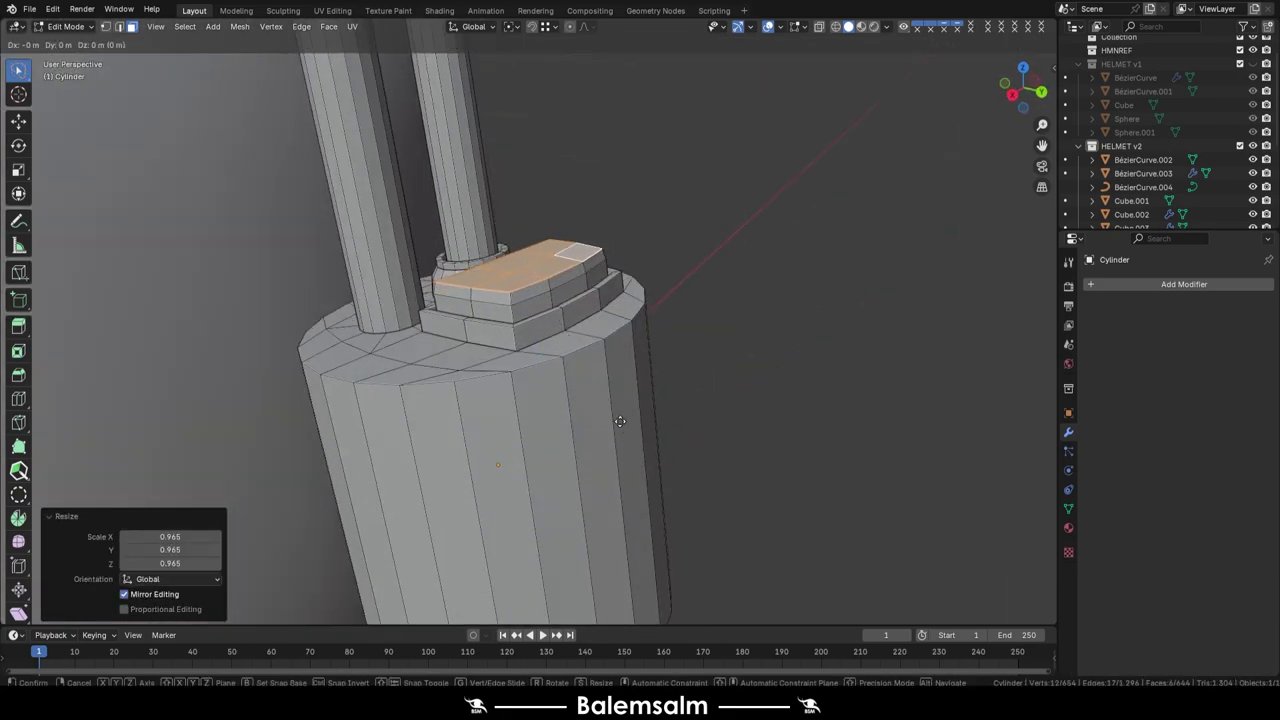
{"action": "middle_click_drag", "start_coordinate": [548, 391], "coordinate": [470, 360]}
{"action": "left_click", "coordinate": [395, 355], "text": "ctrl"}
{"action": "key", "text": "g"}
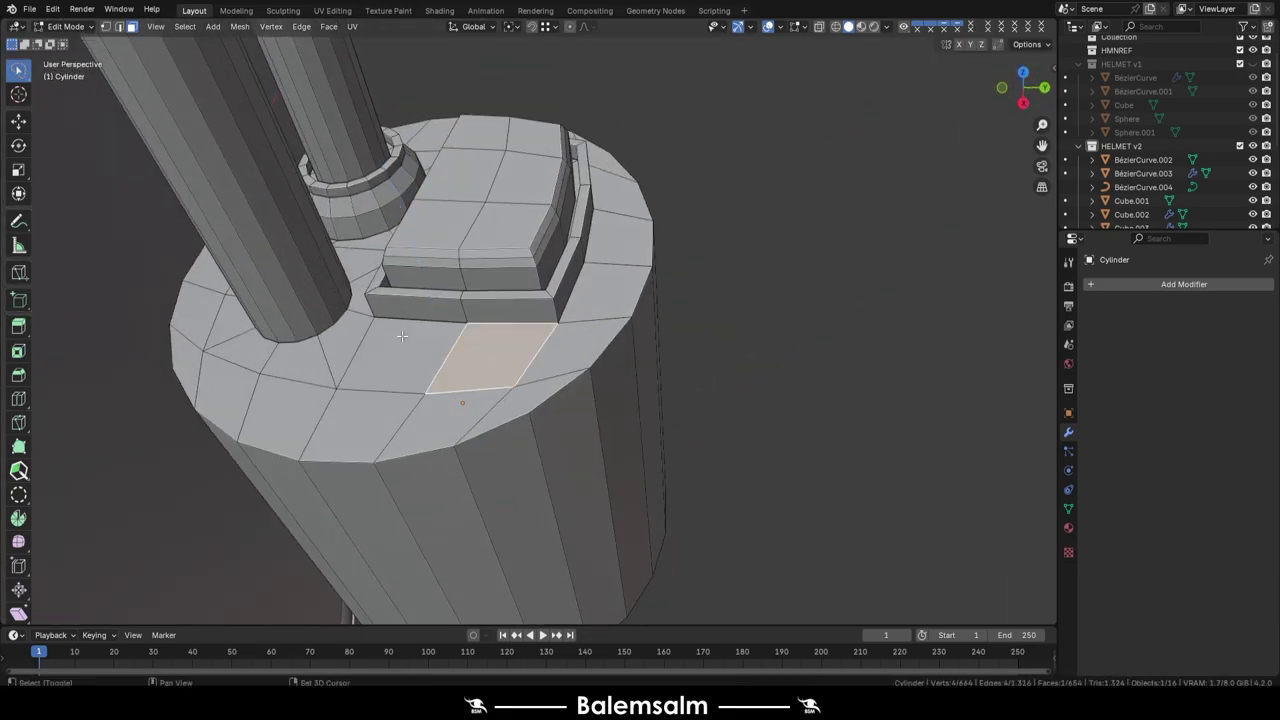
{"action": "left_click", "coordinate": [553, 434]}
{"action": "middle_click_drag", "start_coordinate": [553, 434], "coordinate": [644, 569]}
{"action": "key", "text": "i"}
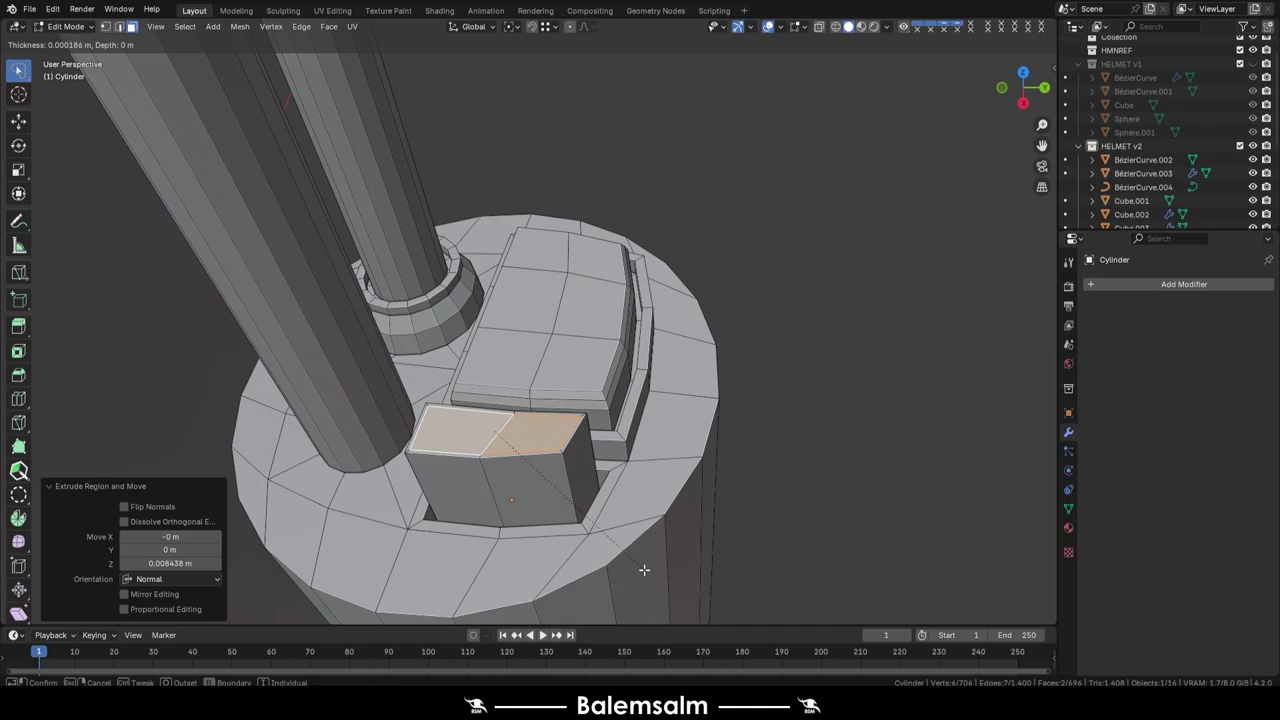
{"action": "key", "text": "e"}
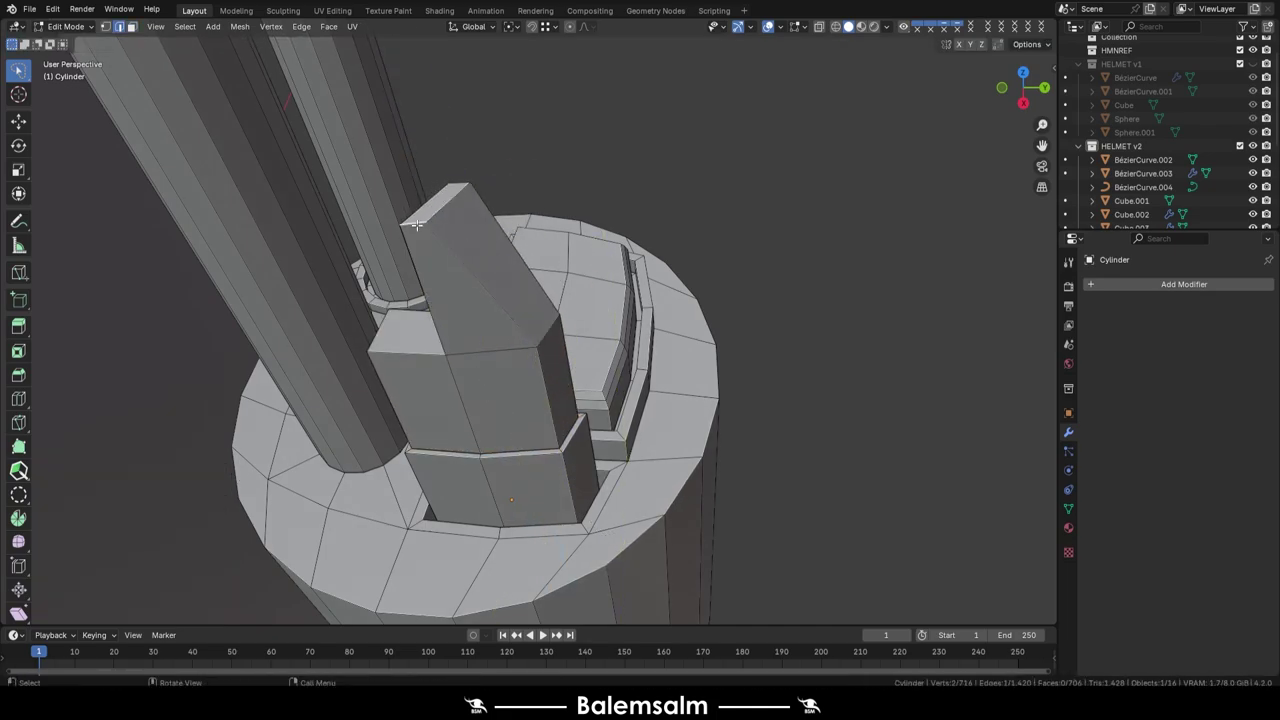
{"action": "middle_click_drag", "start_coordinate": [495, 327], "coordinate": [531, 351]}
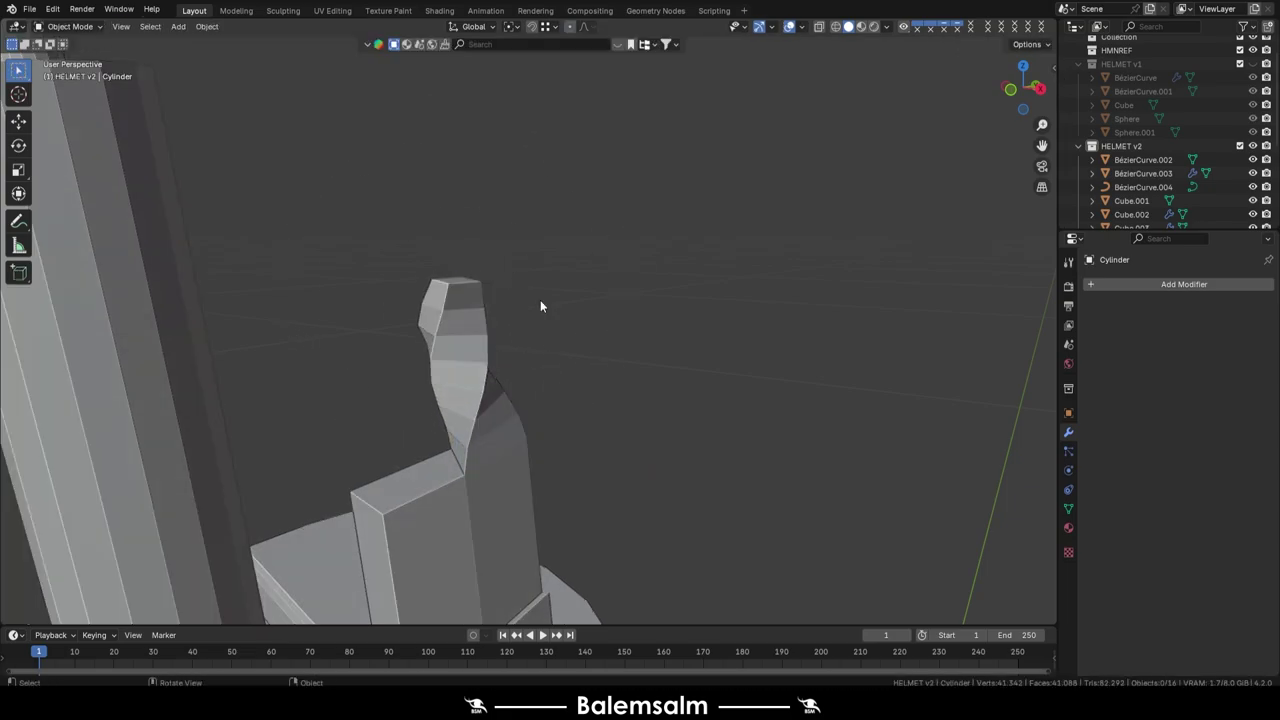
Step: Inset a strip of faces on the antenna cylinder and return to object mode
{"action": "key", "text": "Tab"}
{"action": "middle_click_drag", "start_coordinate": [228, 301], "coordinate": [448, 478]}
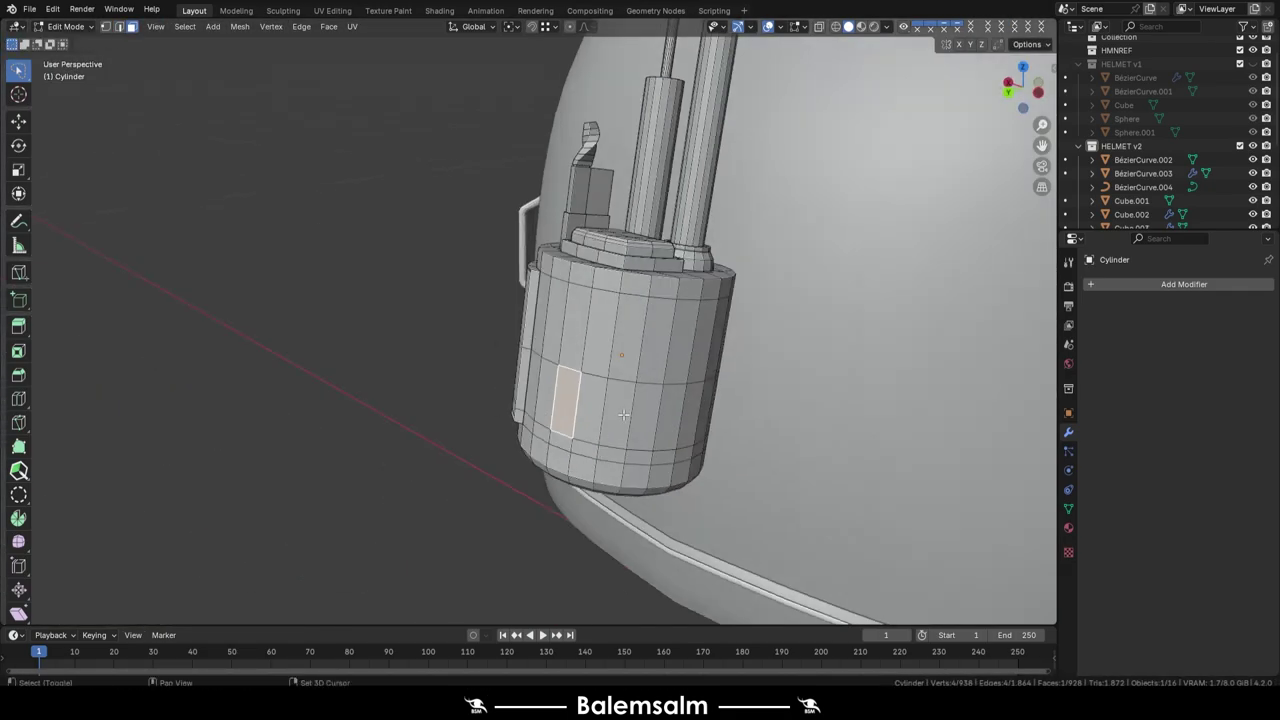
{"action": "left_click", "coordinate": [454, 416], "text": "ctrl"}
{"action": "left_click", "coordinate": [490, 456]}
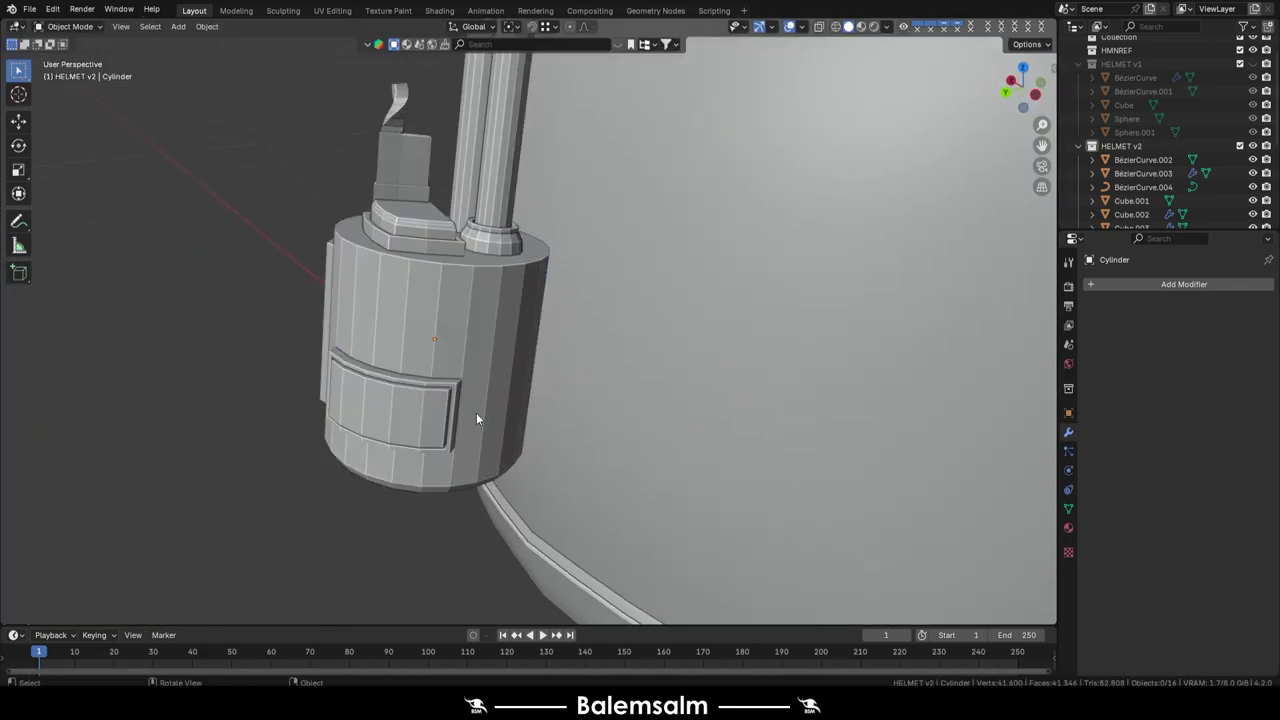
{"action": "key", "text": "Tab"}
{"action": "mouse_move", "coordinate": [588, 370]}
{"action": "middle_mouse_down"}
{"action": "mouse_move", "coordinate": [645, 420]}
{"action": "mouse_move", "coordinate": [618, 440]}
{"action": "mouse_move", "coordinate": [565, 401]}
{"action": "mouse_move", "coordinate": [609, 425]}
{"action": "mouse_move", "coordinate": [263, 354]}
{"action": "mouse_move", "coordinate": [523, 371]}
{"action": "mouse_move", "coordinate": [580, 388]}
{"action": "mouse_move", "coordinate": [575, 361]}
{"action": "middle_mouse_up"}
Step: Move the antenna unit into position from the top view
{"action": "left_click", "coordinate": [565, 385]}
{"action": "key", "text": "KP_7"}
{"action": "key", "text": "g"}
{"action": "left_click", "coordinate": [714, 515]}
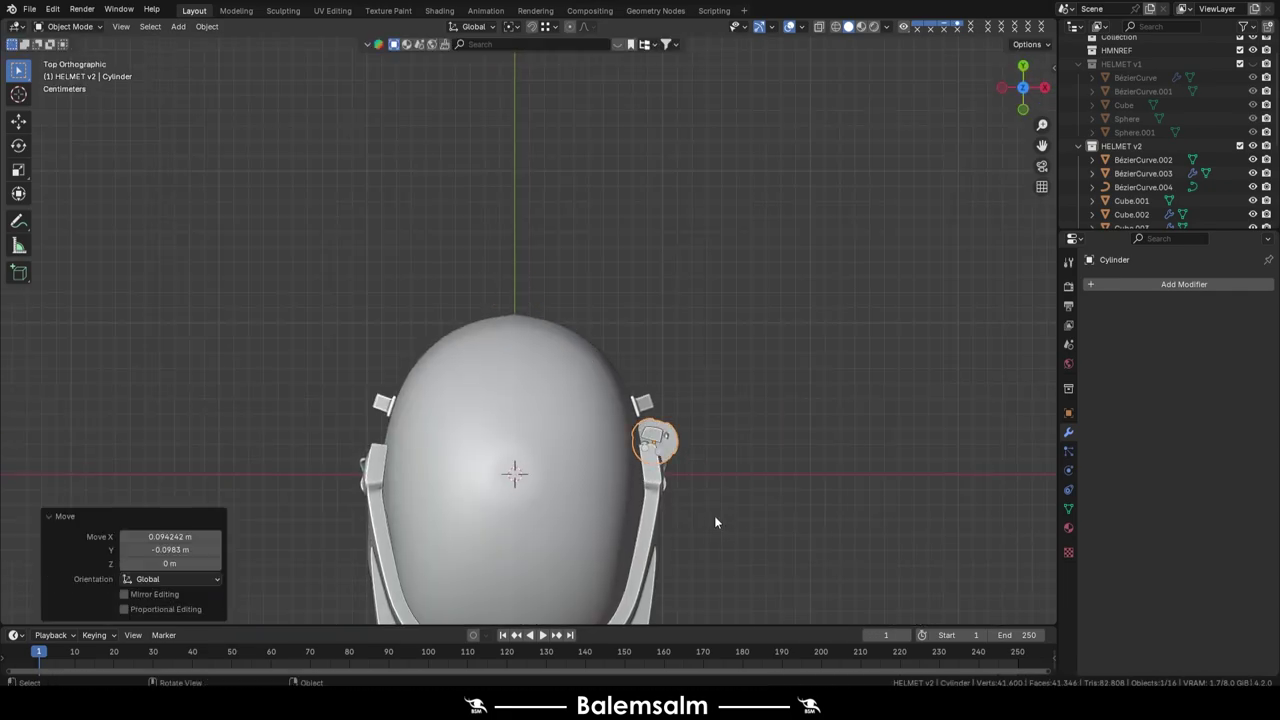
{"action": "mouse_move", "coordinate": [714, 515]}
{"action": "middle_mouse_down"}
{"action": "mouse_move", "coordinate": [548, 395]}
{"action": "mouse_move", "coordinate": [510, 276]}
{"action": "mouse_move", "coordinate": [506, 429]}
{"action": "mouse_move", "coordinate": [487, 359]}
{"action": "mouse_move", "coordinate": [499, 372]}
{"action": "middle_mouse_up"}
{"action": "scroll", "coordinate": [499, 372], "scroll_direction": "up", "scroll_amount": 6}
Step: Shade the antenna with Smooth by Angle at 30°
{"action": "right_click", "coordinate": [499, 372]}
{"action": "left_click", "coordinate": [499, 368]}
{"action": "scroll", "coordinate": [394, 298], "scroll_direction": "down", "scroll_amount": 5}
{"action": "mouse_move", "coordinate": [394, 298]}
{"action": "middle_mouse_down"}
{"action": "mouse_move", "coordinate": [704, 446]}
{"action": "mouse_move", "coordinate": [565, 388]}
{"action": "middle_mouse_up"}
Step: Duplicate the antenna as Cylinder.001 and place it beside the first on the helmet's back
{"action": "key", "text": "KP_7"}
{"action": "key", "text": "shift+d"}
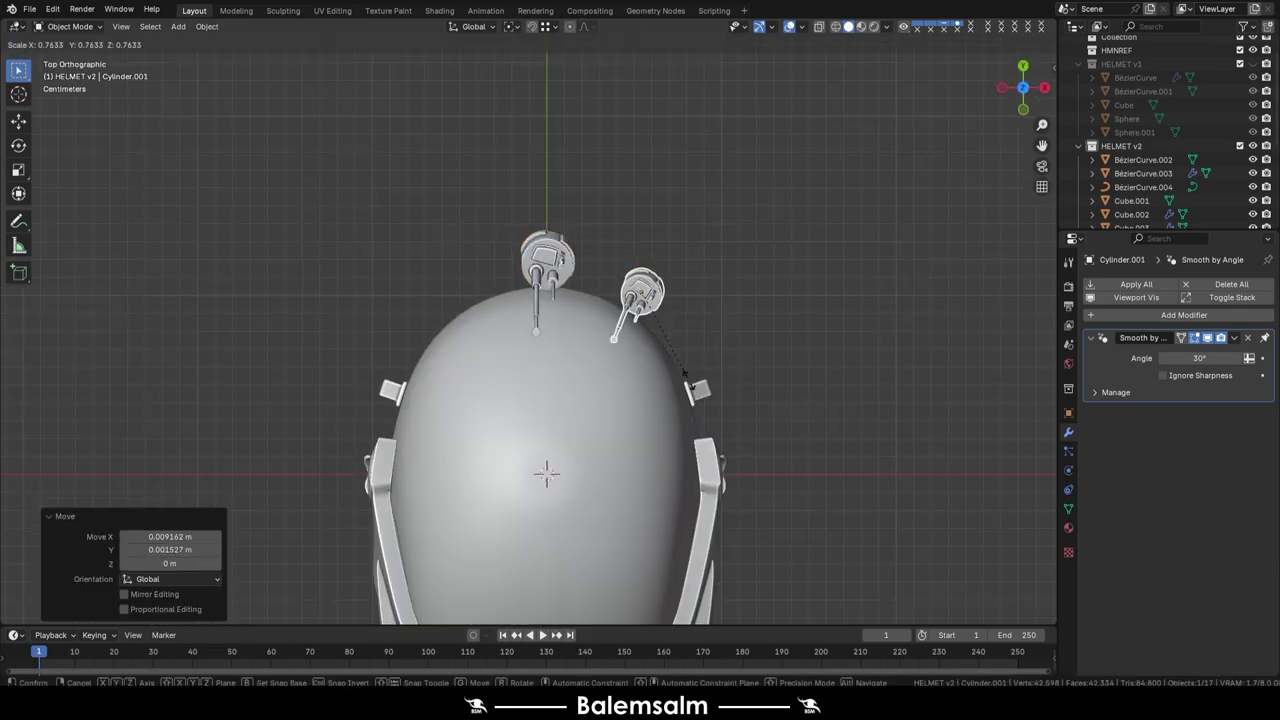
{"action": "left_click", "coordinate": [686, 378]}
{"action": "middle_click_drag", "start_coordinate": [686, 378], "coordinate": [516, 421]}
Step: Apply all transforms to the antenna, set its origin, then deselect and zoom out
{"action": "key", "text": "ctrl+a"}
{"action": "left_click", "coordinate": [516, 421]}
{"action": "right_click", "coordinate": [540, 415]}
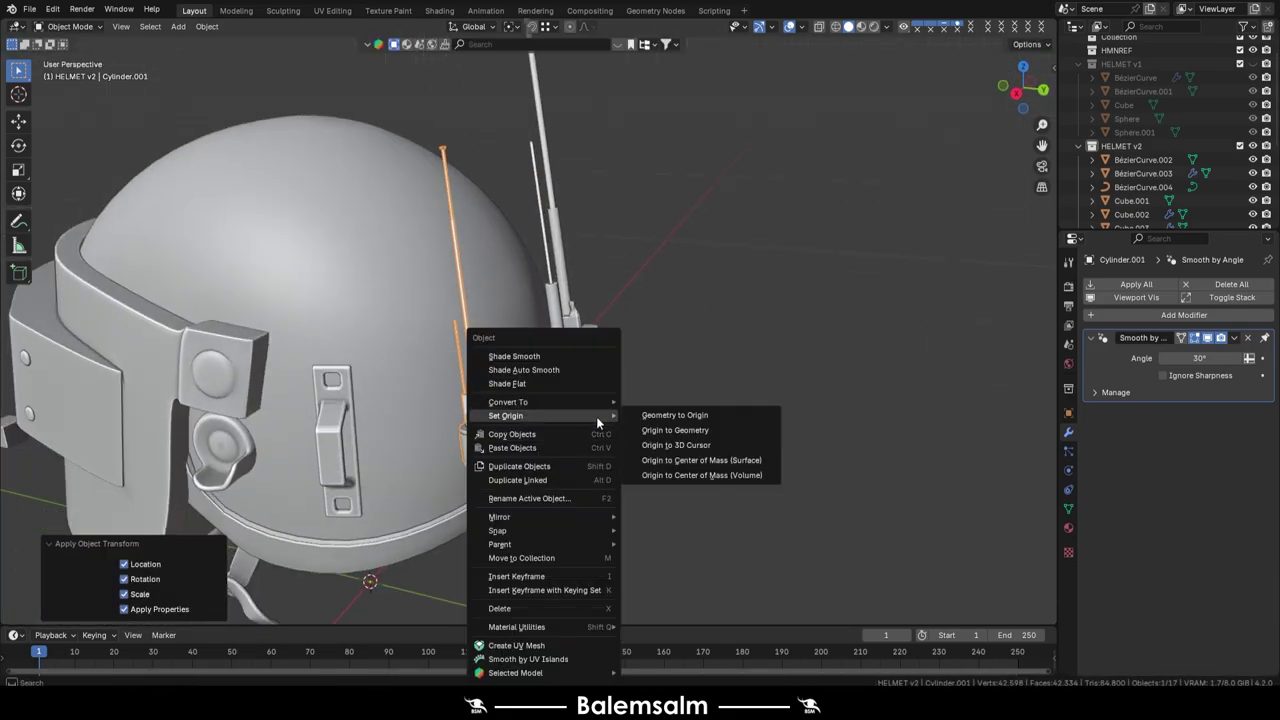
{"action": "left_click", "coordinate": [669, 355]}
{"action": "scroll", "coordinate": [636, 346], "scroll_direction": "down", "scroll_amount": 5}
{"action": "mouse_move", "coordinate": [636, 346]}
{"action": "middle_mouse_down"}
{"action": "mouse_move", "coordinate": [667, 375]}
{"action": "mouse_move", "coordinate": [634, 333]}
{"action": "mouse_move", "coordinate": [590, 372]}
{"action": "mouse_move", "coordinate": [758, 241]}
{"action": "middle_mouse_up"}
{"action": "scroll", "coordinate": [700, 330], "scroll_direction": "up", "scroll_amount": 8}
{"action": "mouse_move", "coordinate": [680, 383]}
{"action": "middle_mouse_down"}
{"action": "mouse_move", "coordinate": [734, 243]}
{"action": "mouse_move", "coordinate": [578, 438]}
{"action": "mouse_move", "coordinate": [770, 370]}
{"action": "middle_mouse_up"}
{"action": "scroll", "coordinate": [734, 243], "scroll_direction": "down", "scroll_amount": 10}
Step: Add a cube and scale it into a slab flattened along Y
{"action": "scroll", "coordinate": [770, 370], "scroll_direction": "down", "scroll_amount": 5}
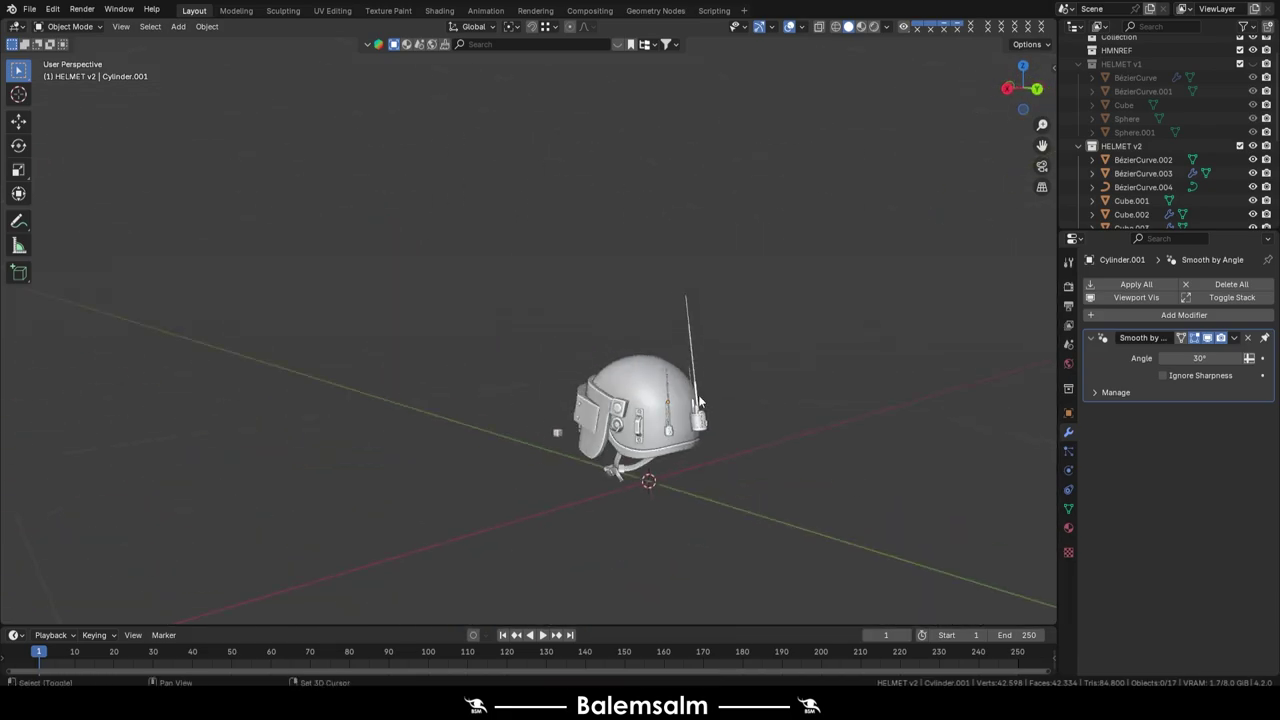
{"action": "key", "text": "shift+a"}
{"action": "key", "text": "Tab"}
{"action": "key", "text": "s"}
{"action": "key", "text": "KP_7"}
{"action": "key", "text": "s"}
{"action": "left_click", "coordinate": [607, 393]}
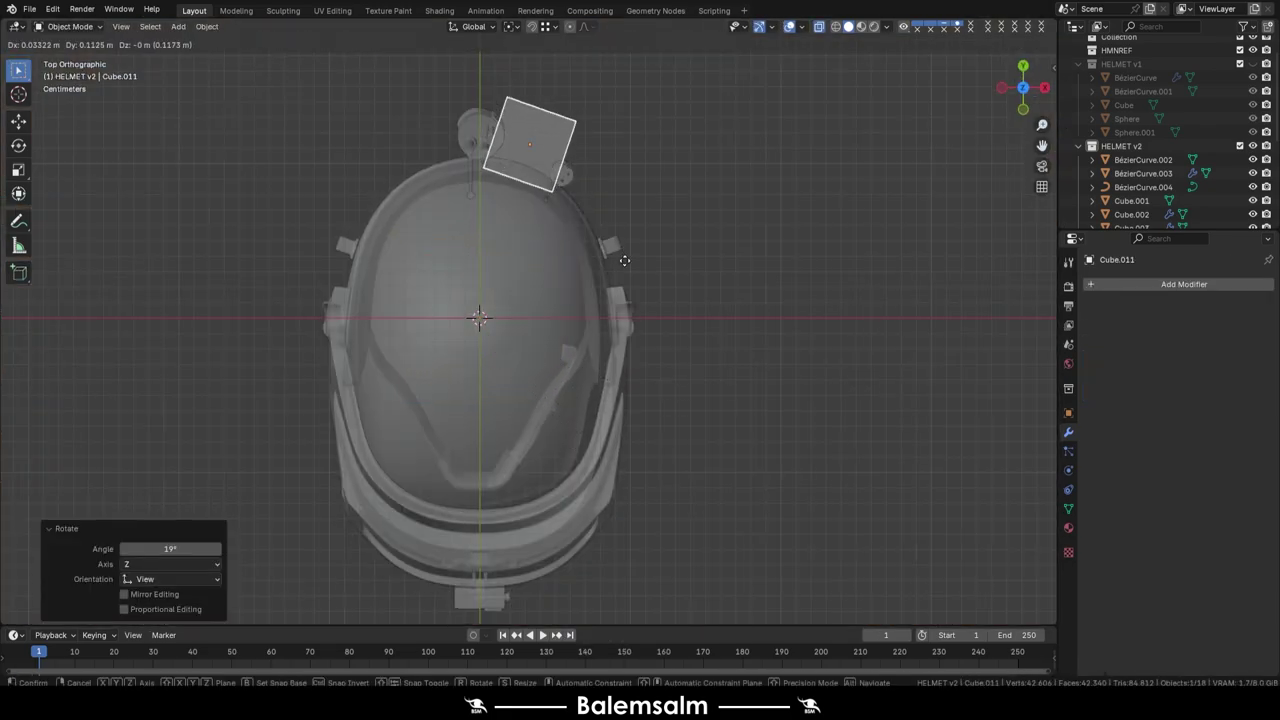
{"action": "middle_click_drag", "start_coordinate": [620, 263], "coordinate": [543, 457]}
{"action": "scroll", "coordinate": [543, 457], "scroll_direction": "up", "scroll_amount": 4}
{"action": "key", "text": "s"}
{"action": "key", "text": "y"}
{"action": "left_click", "coordinate": [583, 527]}
{"action": "mouse_move", "coordinate": [583, 527]}
{"action": "middle_mouse_down"}
{"action": "mouse_move", "coordinate": [537, 471]}
{"action": "mouse_move", "coordinate": [452, 440]}
{"action": "mouse_move", "coordinate": [483, 480]}
{"action": "middle_mouse_up"}
{"action": "key", "text": "Tab"}
Step: Bevel the slab's edges with an Arc outer miter and add a slid loop cut
{"action": "scroll", "coordinate": [483, 484], "scroll_direction": "up", "scroll_amount": 3}
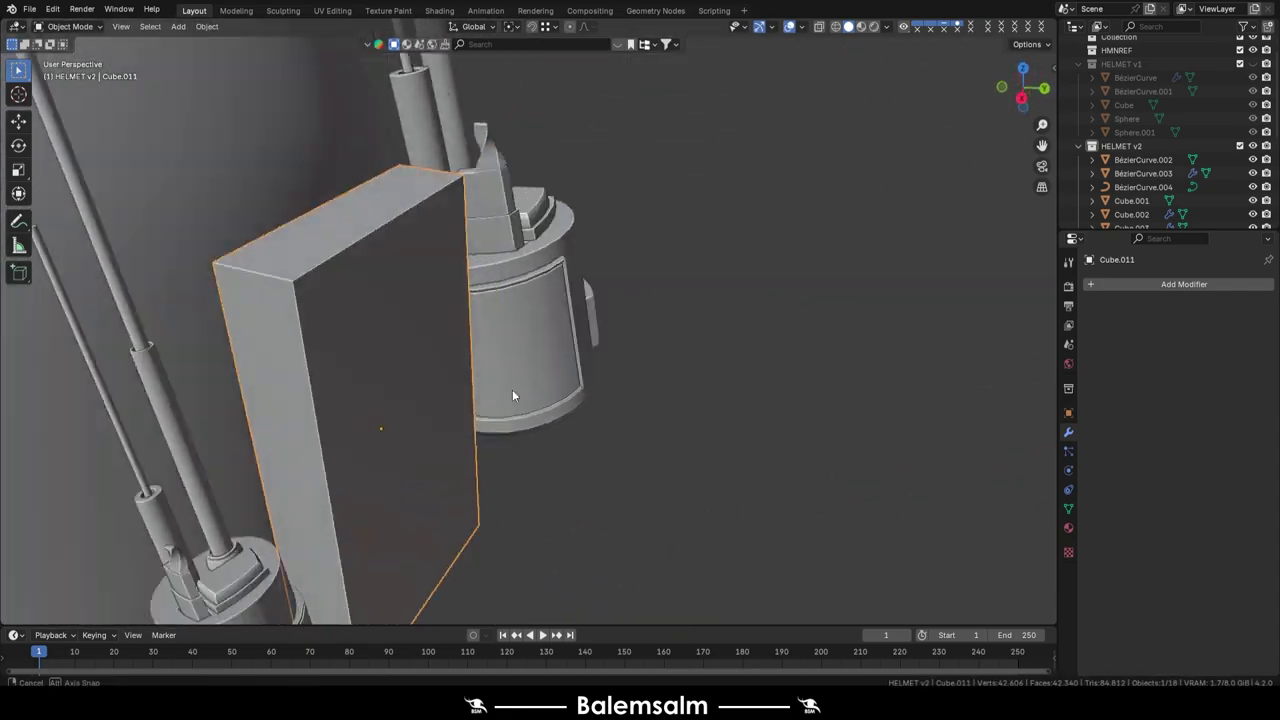
{"action": "middle_click_drag", "start_coordinate": [512, 389], "coordinate": [628, 365]}
{"action": "key", "text": "ctrl+b"}
{"action": "scroll", "coordinate": [335, 374], "scroll_direction": "up", "scroll_amount": 1}
{"action": "middle_click_drag", "start_coordinate": [335, 374], "coordinate": [420, 390]}
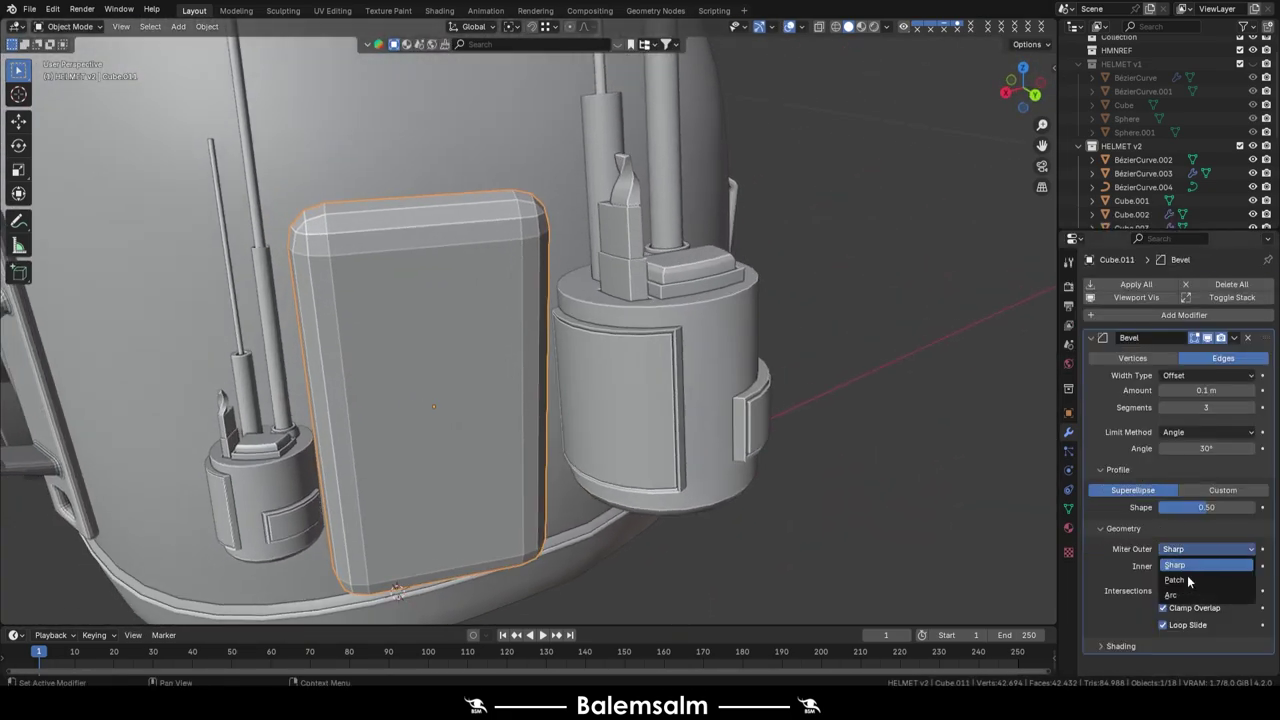
{"action": "key", "text": "Tab"}
{"action": "key", "text": "ctrl+r"}
{"action": "left_click", "coordinate": [360, 375]}
{"action": "left_click", "coordinate": [360, 375]}
{"action": "key", "text": "g"}
{"action": "key", "text": "g"}
{"action": "left_click", "coordinate": [355, 313]}
Step: Inset the slab's top face, extrude it along local Y and add another loop cut
{"action": "middle_click_drag", "start_coordinate": [355, 313], "coordinate": [480, 330]}
{"action": "left_click", "coordinate": [480, 330]}
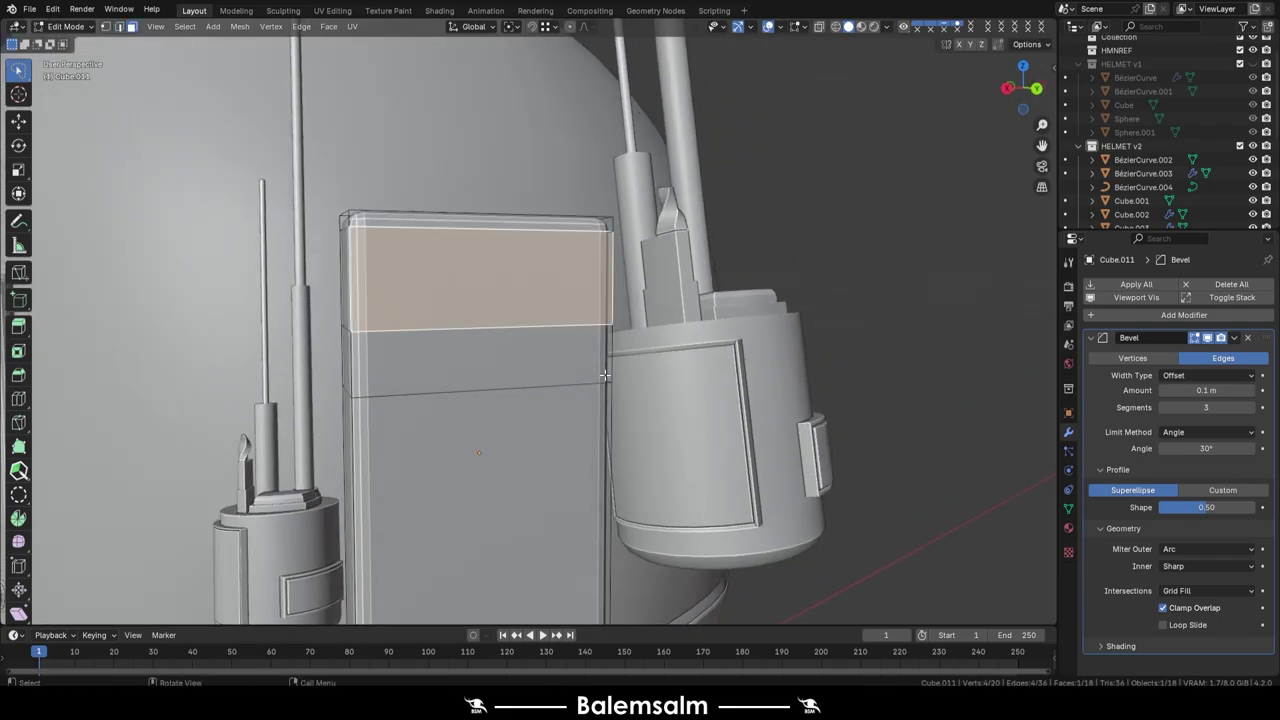
{"action": "key", "text": "i"}
{"action": "left_click", "coordinate": [605, 405]}
{"action": "key", "text": "e"}
{"action": "left_click", "coordinate": [596, 403]}
{"action": "mouse_move", "coordinate": [596, 403]}
{"action": "middle_mouse_down"}
{"action": "mouse_move", "coordinate": [571, 371]}
{"action": "mouse_move", "coordinate": [480, 410]}
{"action": "mouse_move", "coordinate": [600, 480]}
{"action": "middle_mouse_up"}
{"action": "key", "text": "e"}
{"action": "key", "text": "y"}
{"action": "key", "text": "ctrl+r"}
{"action": "left_click", "coordinate": [480, 410]}
{"action": "left_click", "coordinate": [480, 412]}
{"action": "scroll", "coordinate": [385, 283], "scroll_direction": "up", "scroll_amount": 4}
{"action": "left_click", "coordinate": [541, 388]}
Step: Extrude a lower face and cut the front panel into a grid with edge loops
{"action": "left_click", "coordinate": [610, 505]}
{"action": "key", "text": "e"}
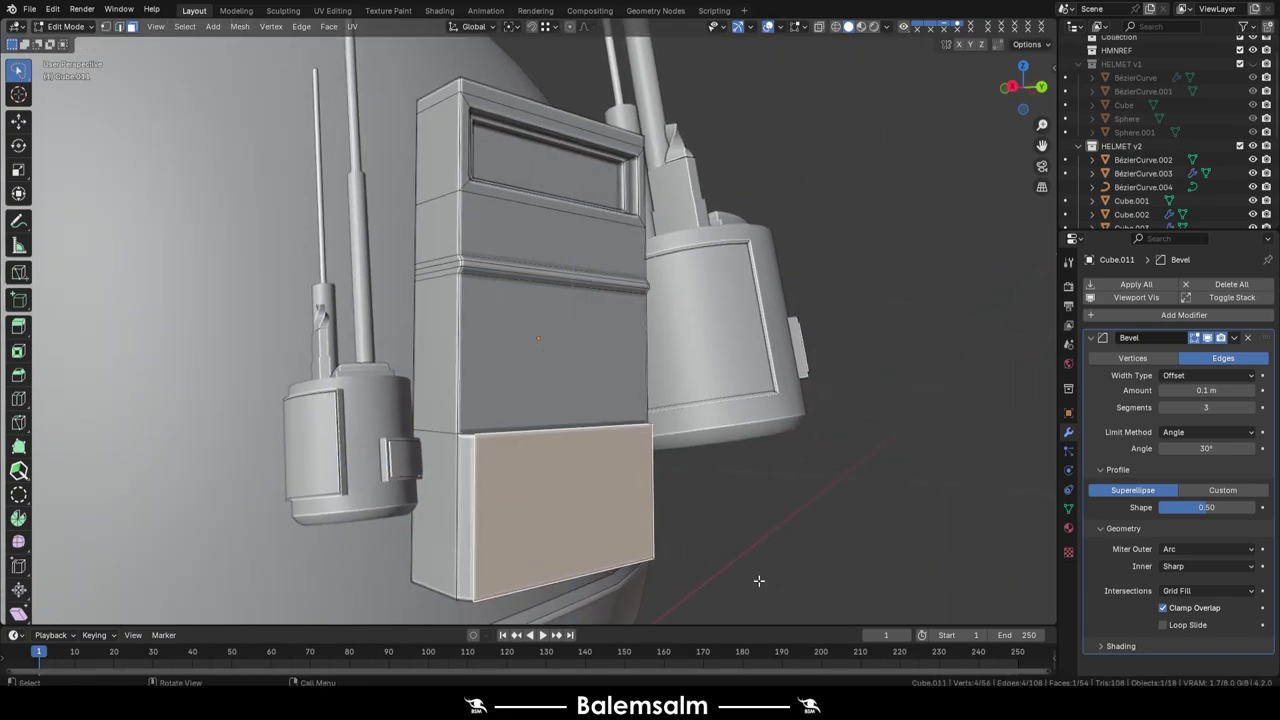
{"action": "middle_click_drag", "start_coordinate": [715, 571], "coordinate": [526, 414]}
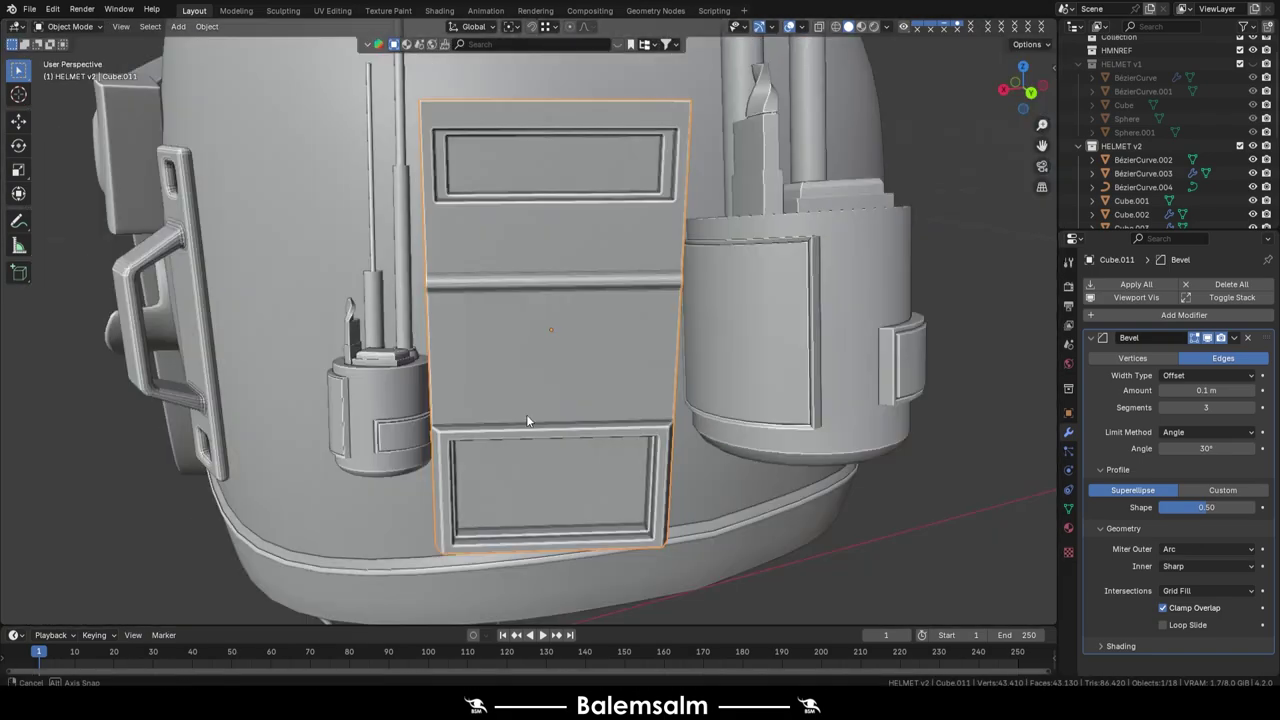
{"action": "key", "text": "ctrl+r"}
{"action": "left_click", "coordinate": [560, 350]}
{"action": "key", "text": "ctrl+r"}
{"action": "left_click", "coordinate": [600, 330]}
{"action": "left_click", "coordinate": [720, 272]}
{"action": "middle_click_drag", "start_coordinate": [650, 285], "coordinate": [566, 302]}
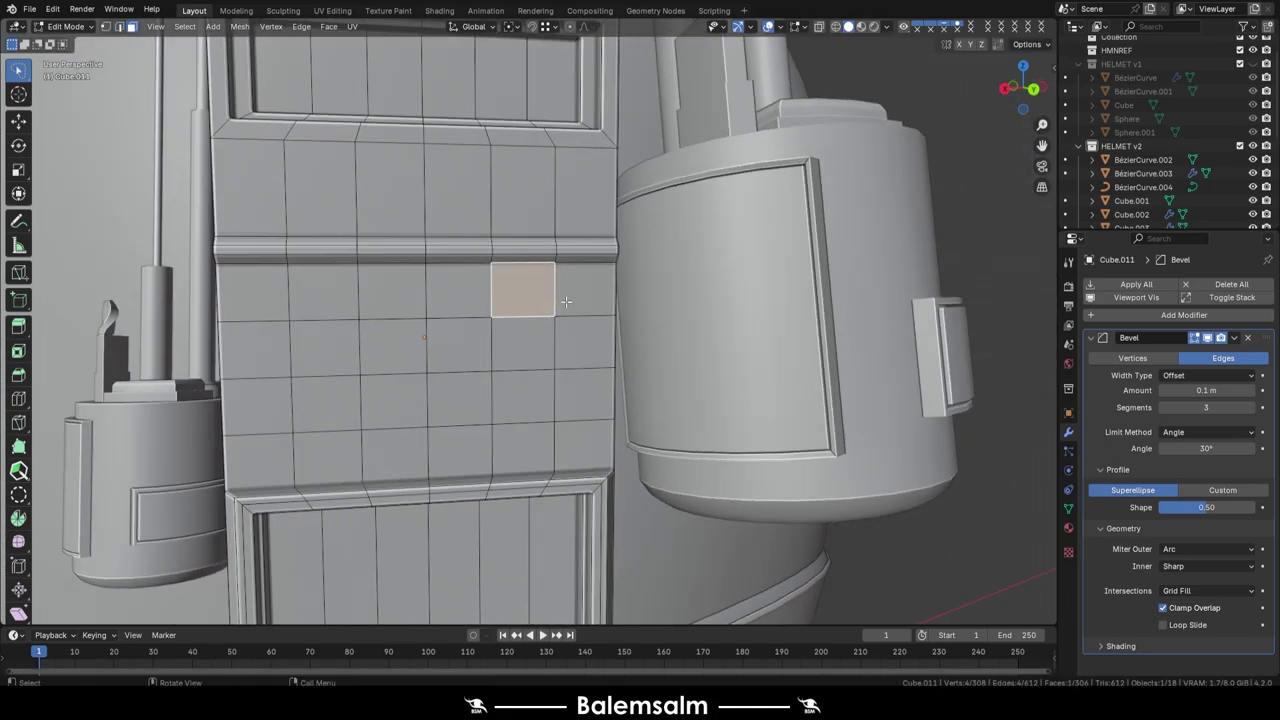
Step: Inset the grid faces individually and push them inward as recessed buttons
{"action": "key", "text": "i"}
{"action": "left_click", "coordinate": [334, 357]}
{"action": "key", "text": "e"}
{"action": "left_click", "coordinate": [334, 357]}
{"action": "middle_click_drag", "start_coordinate": [334, 357], "coordinate": [517, 425]}
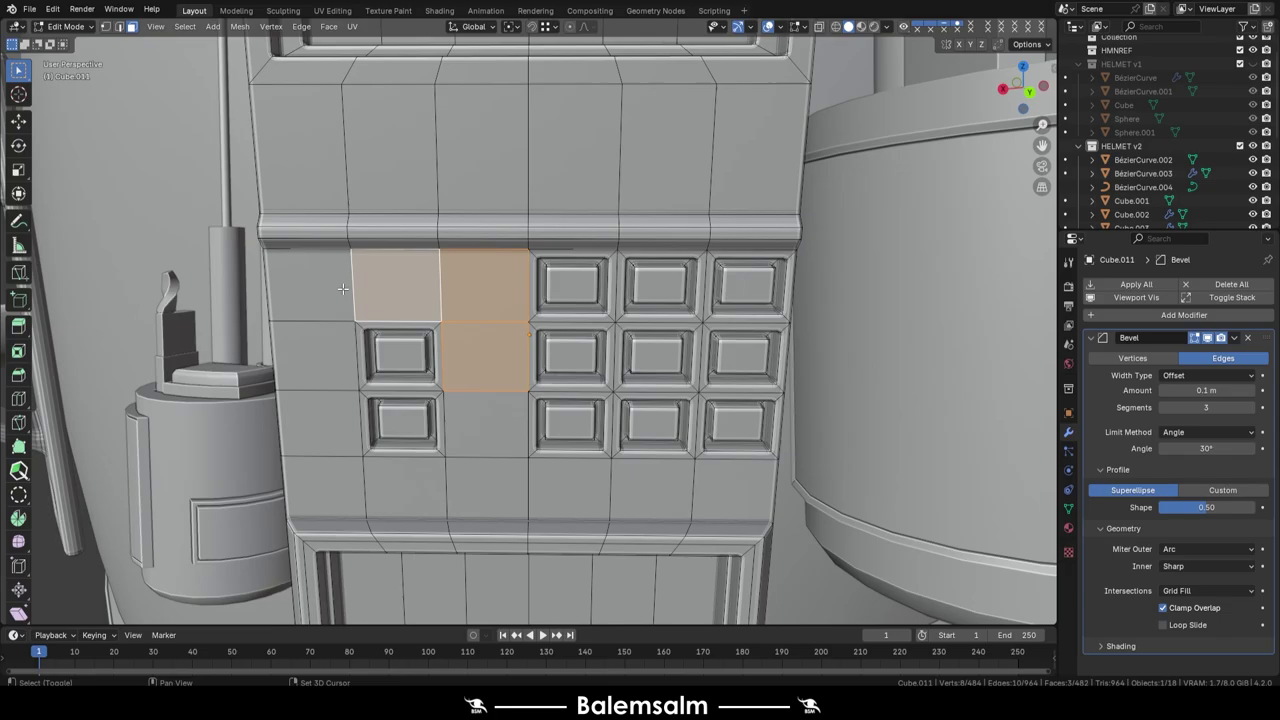
{"action": "key", "text": "e"}
{"action": "left_click", "coordinate": [580, 441]}
{"action": "key", "text": "i"}
{"action": "mouse_move", "coordinate": [578, 440]}
{"action": "middle_mouse_down"}
{"action": "mouse_move", "coordinate": [500, 470]}
{"action": "mouse_move", "coordinate": [588, 379]}
{"action": "middle_mouse_up"}
Step: Inset and extrude more button faces in the left column and at the row's right end
{"action": "left_click", "coordinate": [410, 360]}
{"action": "key", "text": "i"}
{"action": "scroll", "coordinate": [522, 439], "scroll_direction": "down", "scroll_amount": 6}
{"action": "left_click", "coordinate": [633, 329]}
{"action": "scroll", "coordinate": [633, 329], "scroll_direction": "up", "scroll_amount": 4}
{"action": "mouse_move", "coordinate": [633, 329]}
{"action": "middle_mouse_down"}
{"action": "mouse_move", "coordinate": [587, 503]}
{"action": "mouse_move", "coordinate": [523, 517]}
{"action": "mouse_move", "coordinate": [484, 356]}
{"action": "mouse_move", "coordinate": [602, 535]}
{"action": "mouse_move", "coordinate": [610, 420]}
{"action": "mouse_move", "coordinate": [629, 380]}
{"action": "mouse_move", "coordinate": [600, 440]}
{"action": "mouse_move", "coordinate": [619, 458]}
{"action": "middle_mouse_up"}
{"action": "left_click", "coordinate": [585, 495]}
{"action": "key", "text": "e"}
{"action": "left_click", "coordinate": [585, 495]}
{"action": "left_click", "coordinate": [560, 512]}
{"action": "left_click", "coordinate": [484, 356]}
{"action": "key", "text": "e"}
{"action": "left_click", "coordinate": [602, 535]}
Step: Extrude faces on top of the box and round them into a knob
{"action": "left_click", "coordinate": [557, 357]}
{"action": "left_click", "coordinate": [450, 372], "text": "shift"}
{"action": "key", "text": "e"}
{"action": "left_click", "coordinate": [563, 363]}
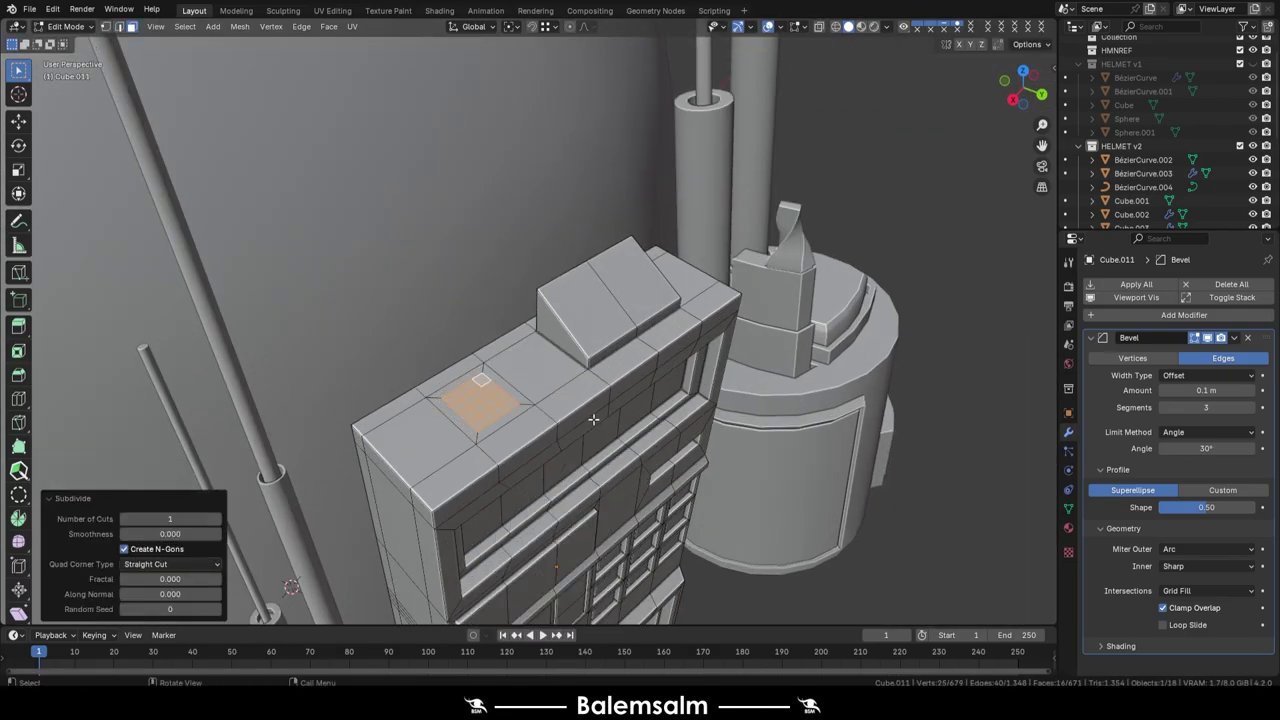
{"action": "key", "text": "e"}
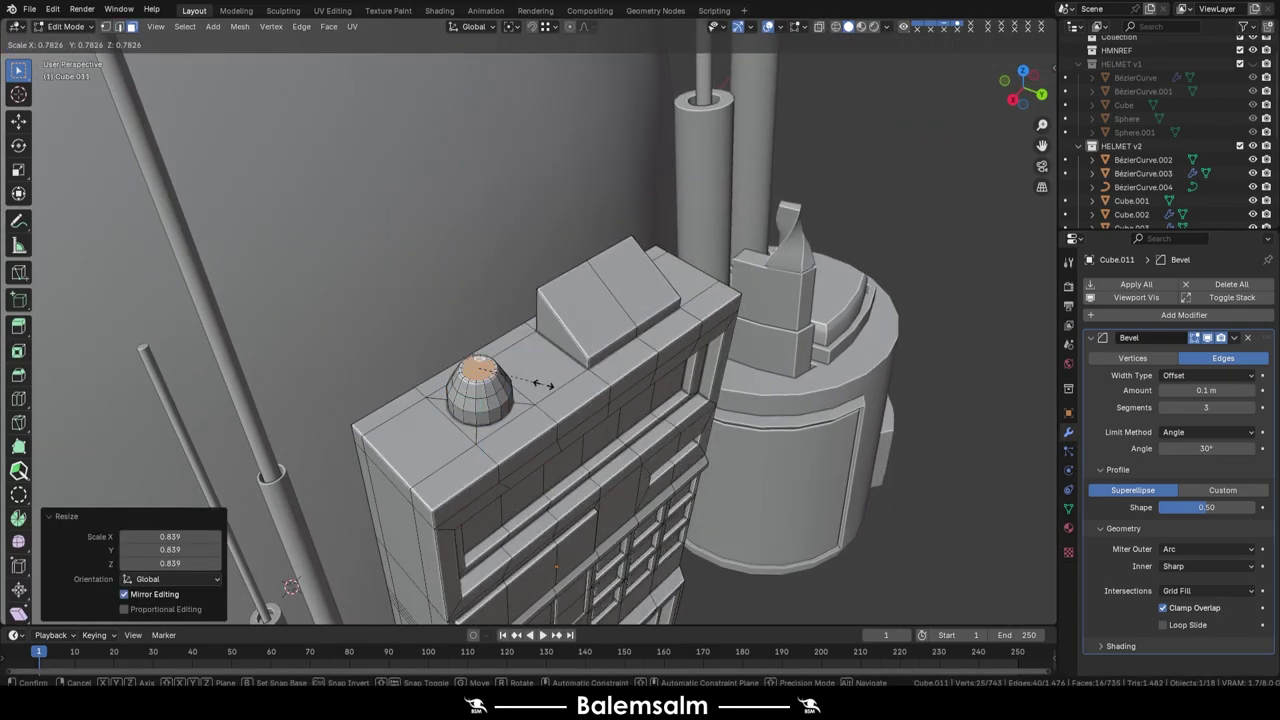
{"action": "left_click", "coordinate": [540, 383]}
{"action": "scroll", "coordinate": [540, 383], "scroll_direction": "down", "scroll_amount": 5}
{"action": "mouse_move", "coordinate": [540, 383]}
{"action": "middle_mouse_down"}
{"action": "mouse_move", "coordinate": [550, 357]}
{"action": "mouse_move", "coordinate": [493, 330]}
{"action": "mouse_move", "coordinate": [654, 337]}
{"action": "mouse_move", "coordinate": [379, 409]}
{"action": "mouse_move", "coordinate": [489, 556]}
{"action": "mouse_move", "coordinate": [600, 450]}
{"action": "middle_mouse_up"}
Step: In object mode, apply transforms to the radio Cube.011 and antenna Cylinder.001
{"action": "key", "text": "Tab"}
{"action": "left_click", "coordinate": [600, 290], "text": "shift"}
{"action": "key", "text": "ctrl+a"}
{"action": "left_click", "coordinate": [660, 492]}
Step: Switch to top view and select the side piece Cube.010
{"action": "scroll", "coordinate": [660, 492], "scroll_direction": "up", "scroll_amount": 4}
{"action": "right_click", "coordinate": [640, 339]}
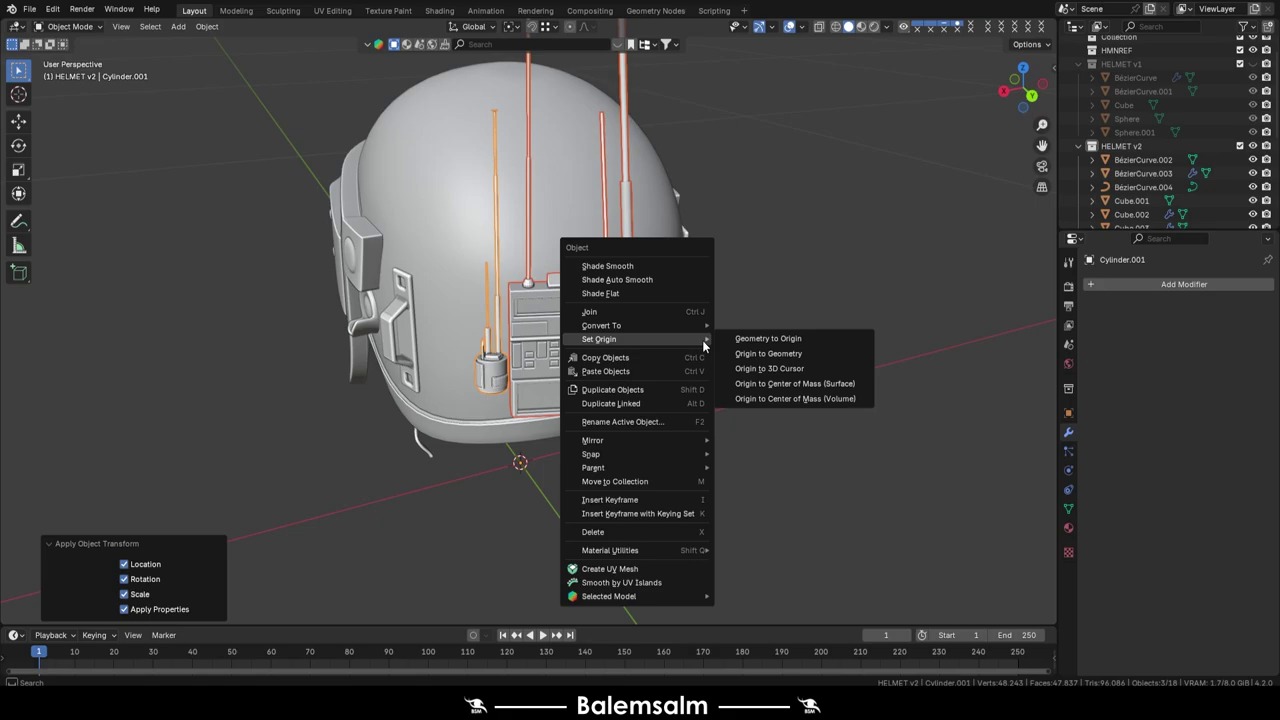
{"action": "left_click", "coordinate": [768, 353]}
{"action": "middle_click_drag", "start_coordinate": [768, 353], "coordinate": [700, 380]}
{"action": "key", "text": "KP_7"}
{"action": "left_click", "coordinate": [509, 271]}
{"action": "scroll", "coordinate": [677, 368], "scroll_direction": "down", "scroll_amount": 3}
Step: Add a Bézier curve and draw the strap path around the radio and ear cup
{"action": "key", "text": "shift+a"}
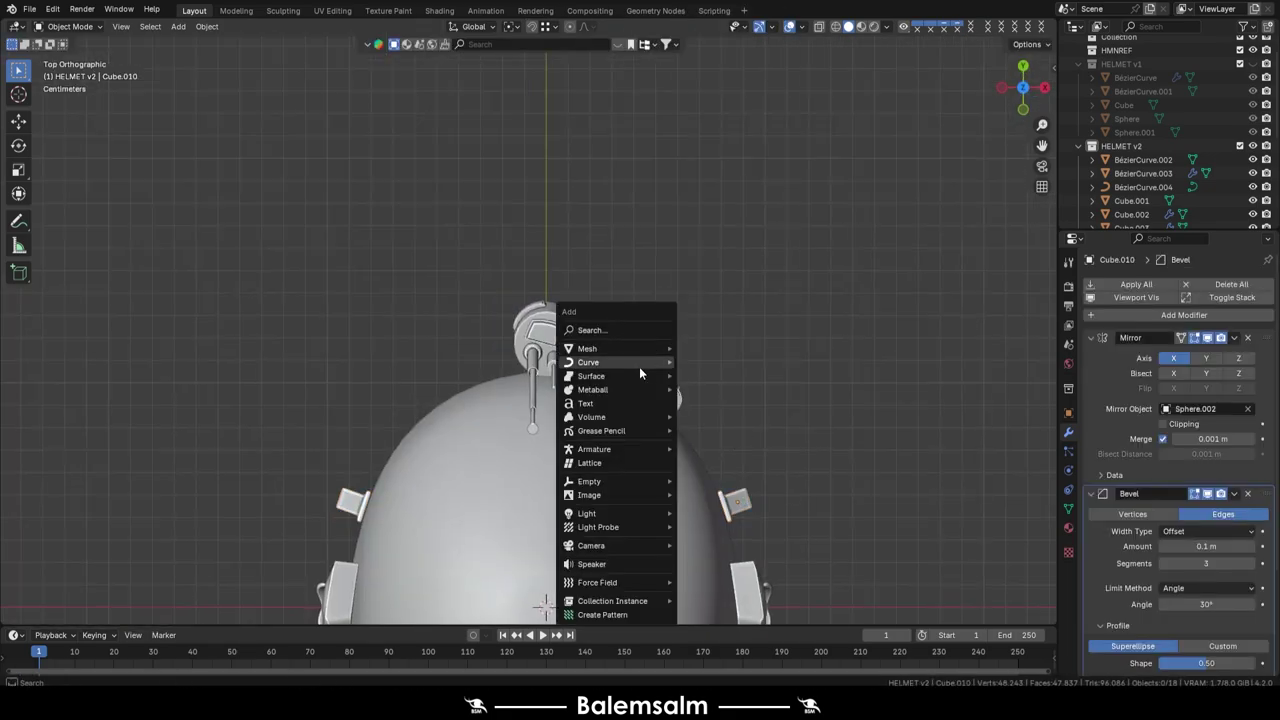
{"action": "left_click", "coordinate": [705, 362]}
{"action": "key", "text": "Tab"}
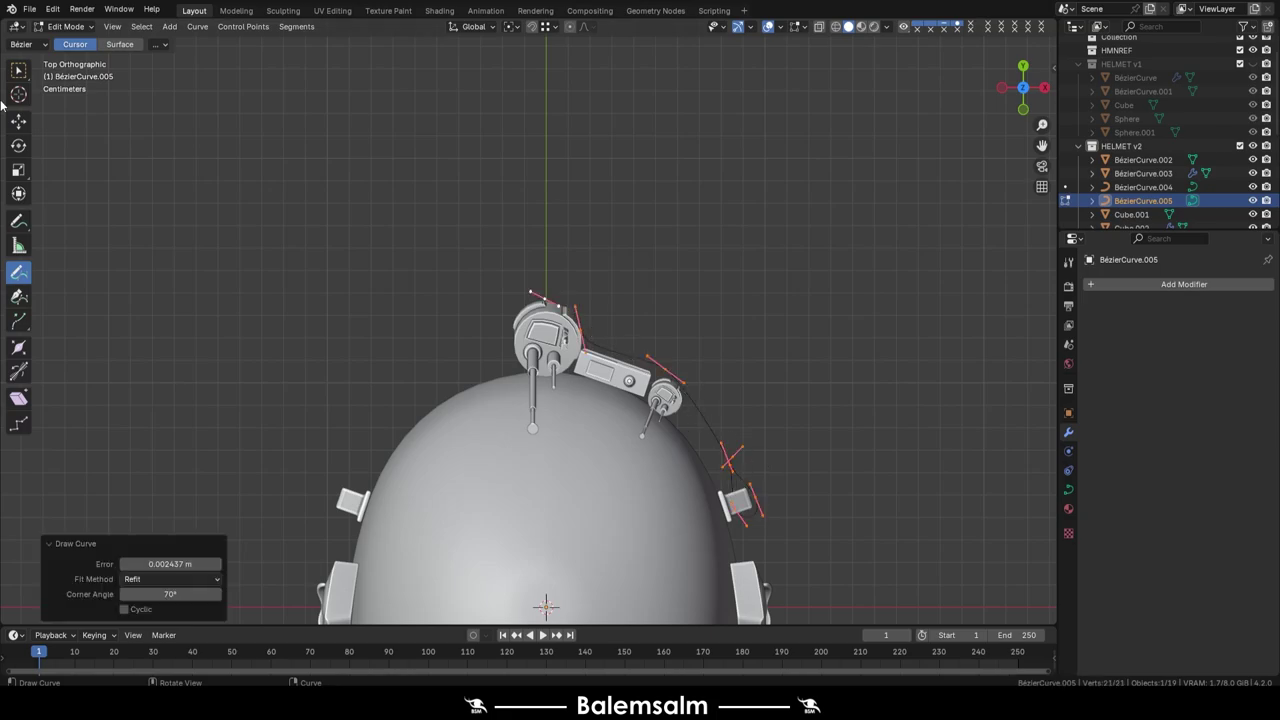
{"action": "key", "text": "Tab"}
{"action": "mouse_move", "coordinate": [545, 400]}
{"action": "middle_mouse_down"}
{"action": "mouse_move", "coordinate": [600, 350]}
{"action": "mouse_move", "coordinate": [700, 300]}
{"action": "middle_mouse_up"}
Step: Give the strap extrude and bevel depth and add a Mirror modifier on X
{"action": "left_click", "coordinate": [1068, 489]}
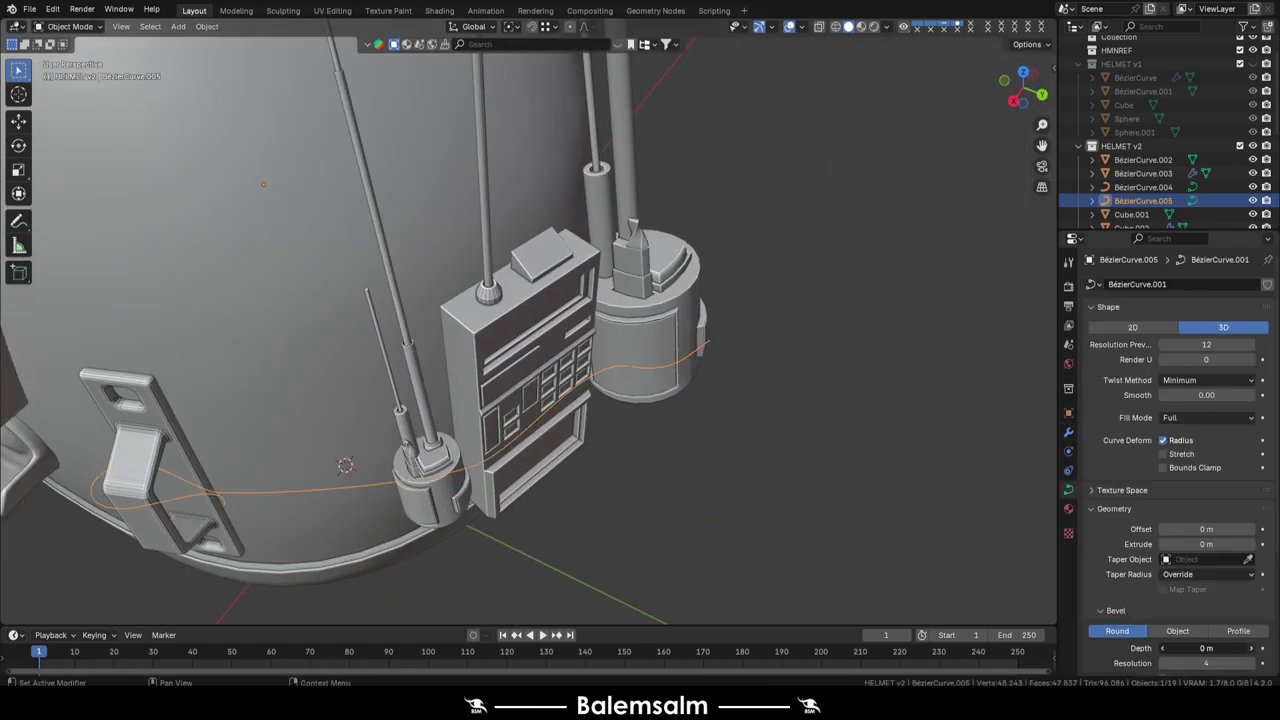
{"action": "scroll", "coordinate": [1215, 500], "scroll_direction": "down", "scroll_amount": 4}
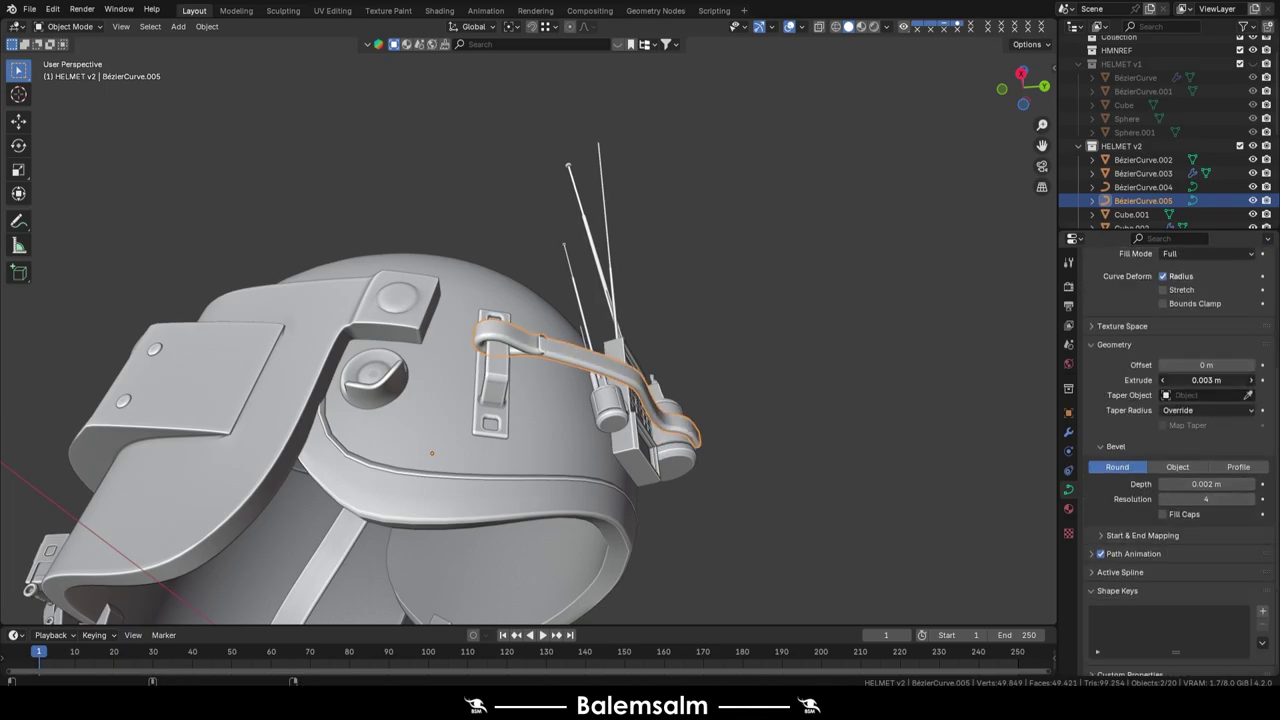
{"action": "mouse_move", "coordinate": [560, 400]}
{"action": "middle_mouse_down"}
{"action": "mouse_move", "coordinate": [649, 343]}
{"action": "mouse_move", "coordinate": [778, 396]}
{"action": "mouse_move", "coordinate": [765, 338]}
{"action": "middle_mouse_up"}
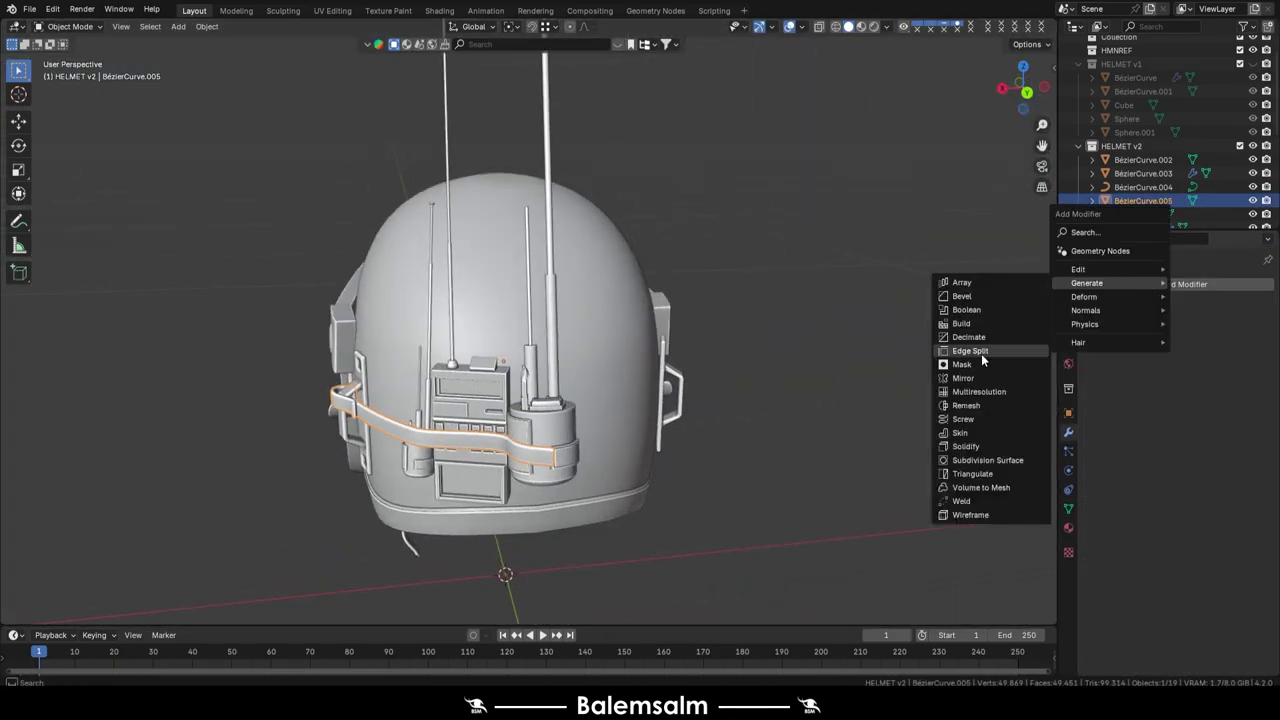
{"action": "left_click", "coordinate": [963, 378]}
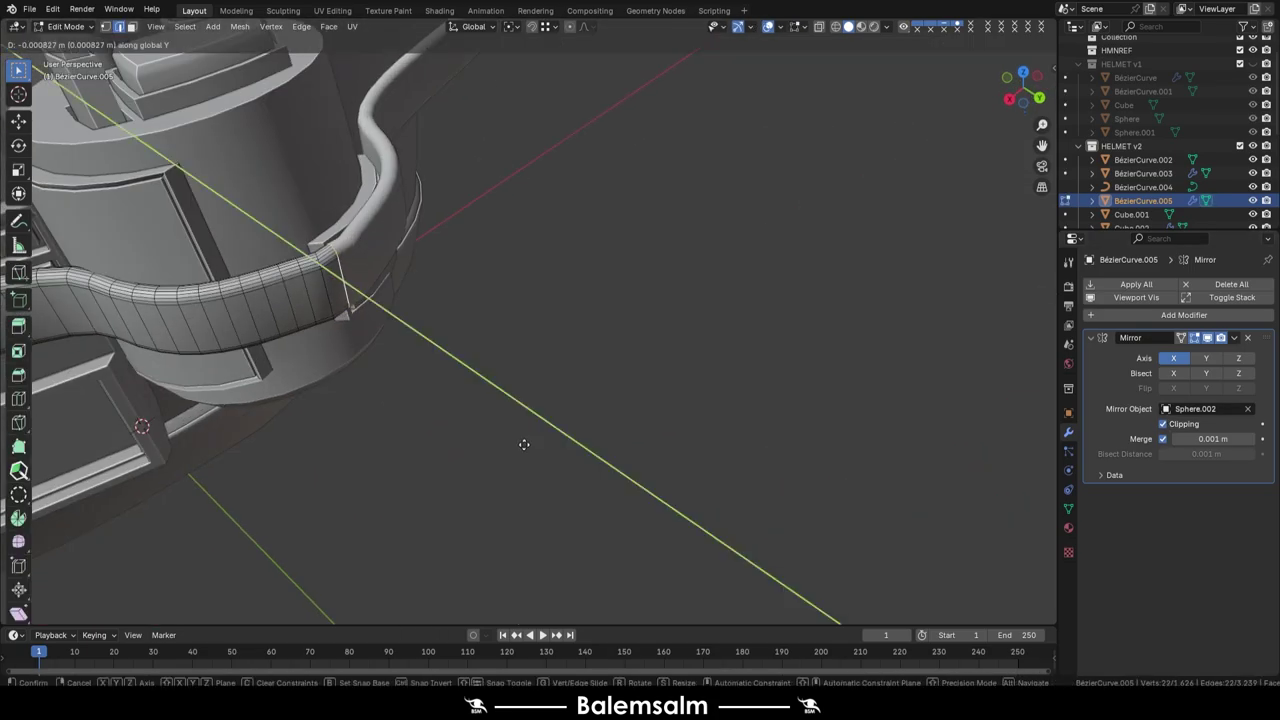
Step: Confirm the strap's move along Y and start repositioning the strap geometry
{"action": "left_click", "coordinate": [523, 444]}
{"action": "scroll", "coordinate": [523, 444], "scroll_direction": "down", "scroll_amount": 5}
{"action": "mouse_move", "coordinate": [523, 444]}
{"action": "middle_mouse_down"}
{"action": "mouse_move", "coordinate": [480, 420]}
{"action": "mouse_move", "coordinate": [455, 360]}
{"action": "middle_mouse_up"}
{"action": "scroll", "coordinate": [462, 415], "scroll_direction": "up", "scroll_amount": 5}
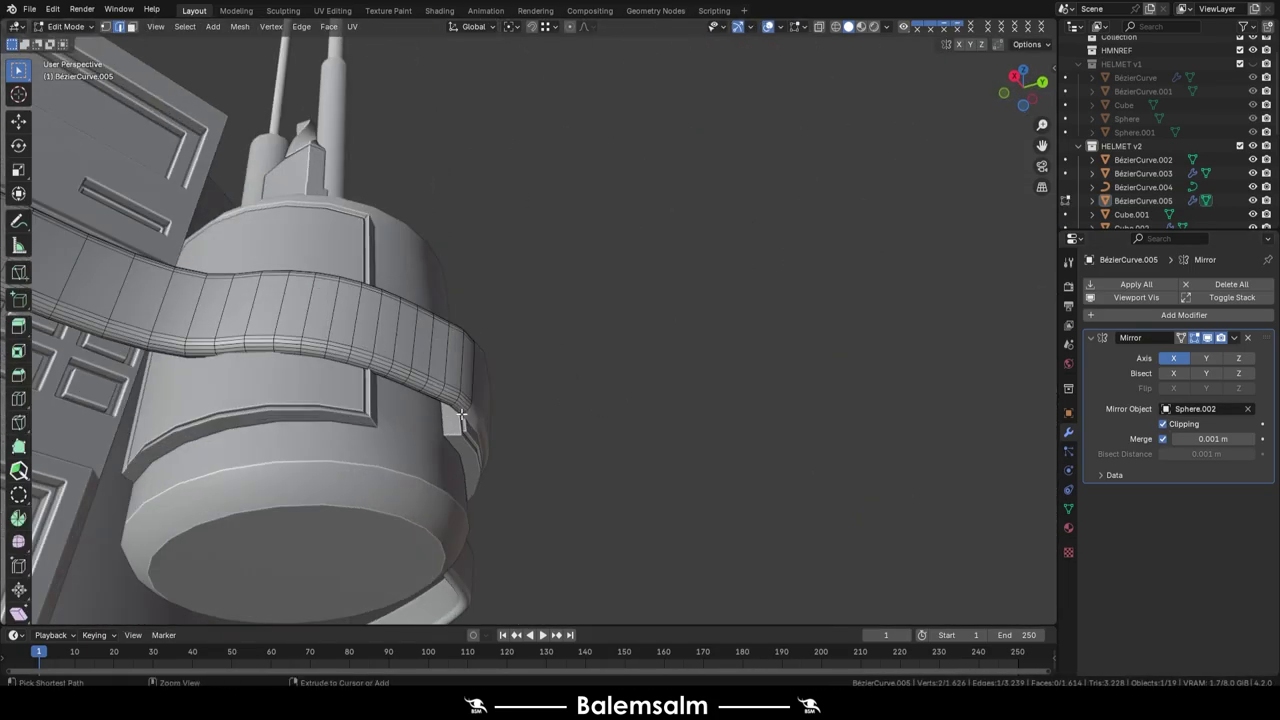
{"action": "key", "text": "g"}
{"action": "mouse_move", "coordinate": [467, 408]}
{"action": "middle_mouse_down"}
{"action": "mouse_move", "coordinate": [463, 389]}
{"action": "mouse_move", "coordinate": [600, 370]}
{"action": "middle_mouse_up"}
Step: Extrude the second strap's edge downward in several rows in side view, flattening it along Y
{"action": "left_click", "coordinate": [460, 390]}
{"action": "key", "text": "Tab"}
{"action": "key", "text": "KP_3"}
{"action": "key", "text": "e"}
{"action": "left_click", "coordinate": [665, 430]}
{"action": "key", "text": "e"}
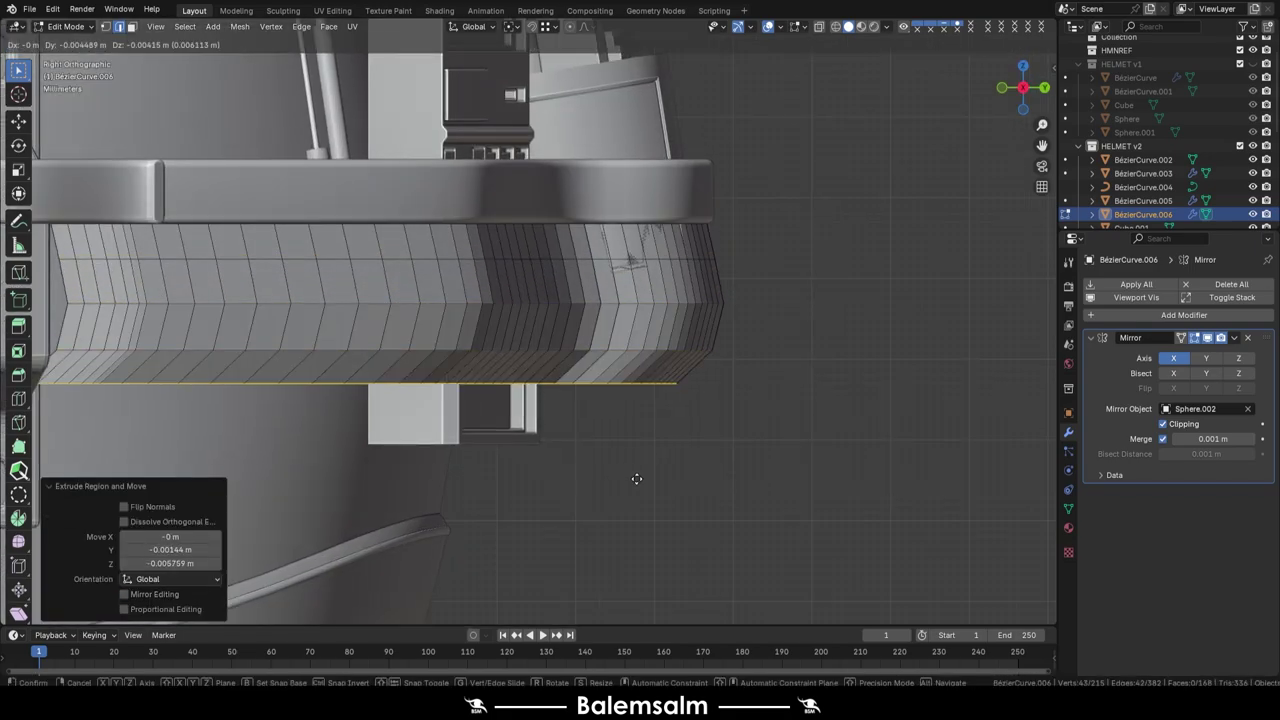
{"action": "key", "text": "e"}
{"action": "left_click", "coordinate": [643, 528]}
{"action": "middle_click_drag", "start_coordinate": [643, 528], "coordinate": [624, 409], "text": "shift"}
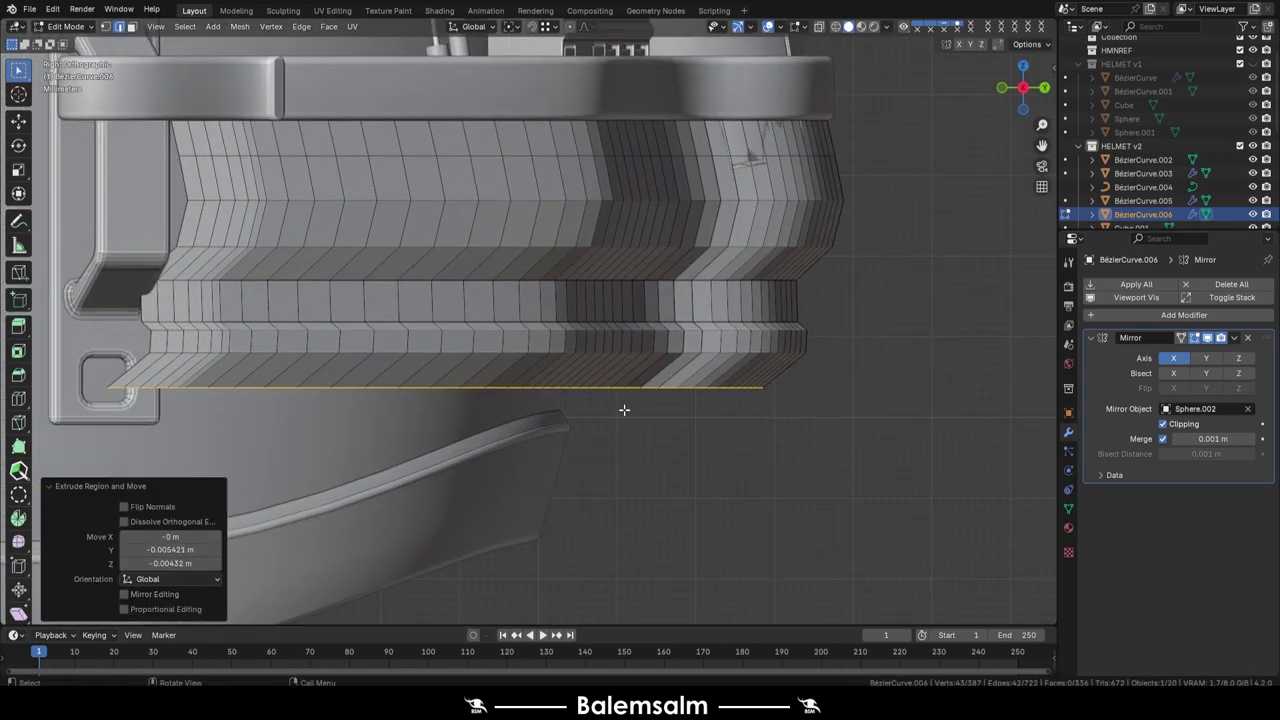
{"action": "type", "text": "0"}
{"action": "key", "text": "Return"}
{"action": "key", "text": "alt+z"}
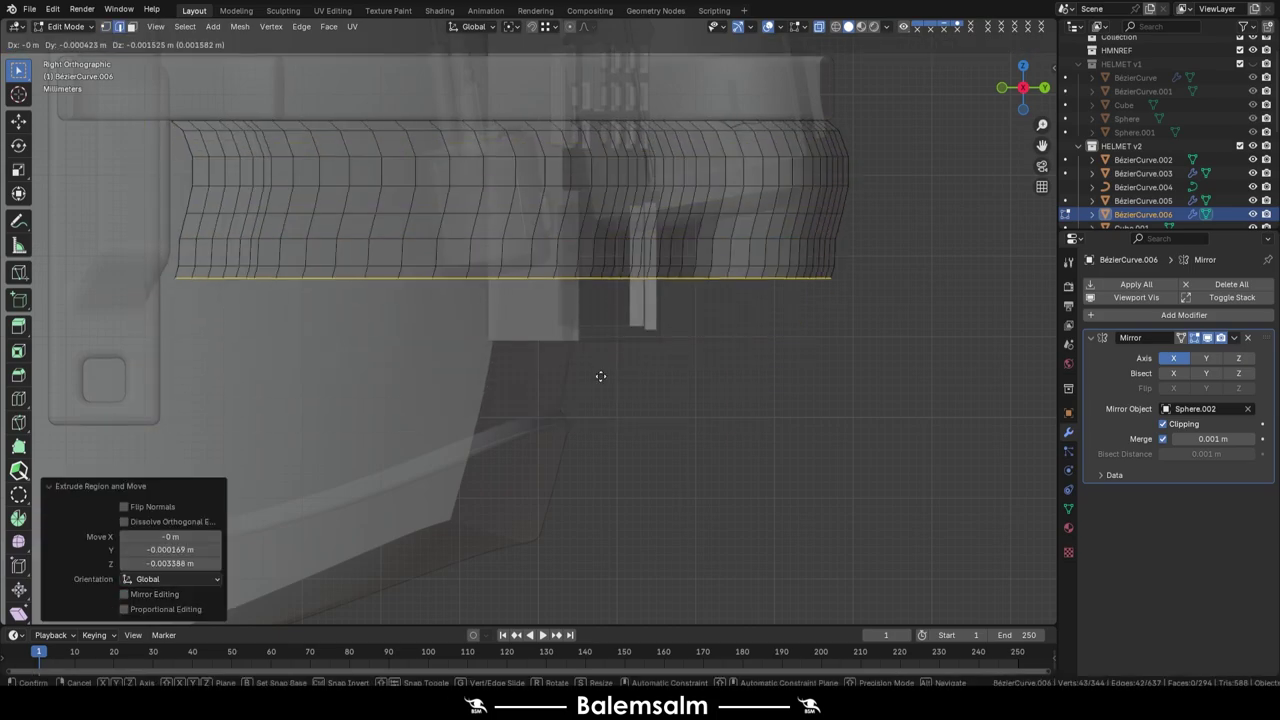
{"action": "left_click", "coordinate": [597, 505]}
Step: Box-select and extrude the strip's bottom vertices, then reveal the hidden geometry
{"action": "left_click_drag", "start_coordinate": [590, 497], "coordinate": [989, 274]}
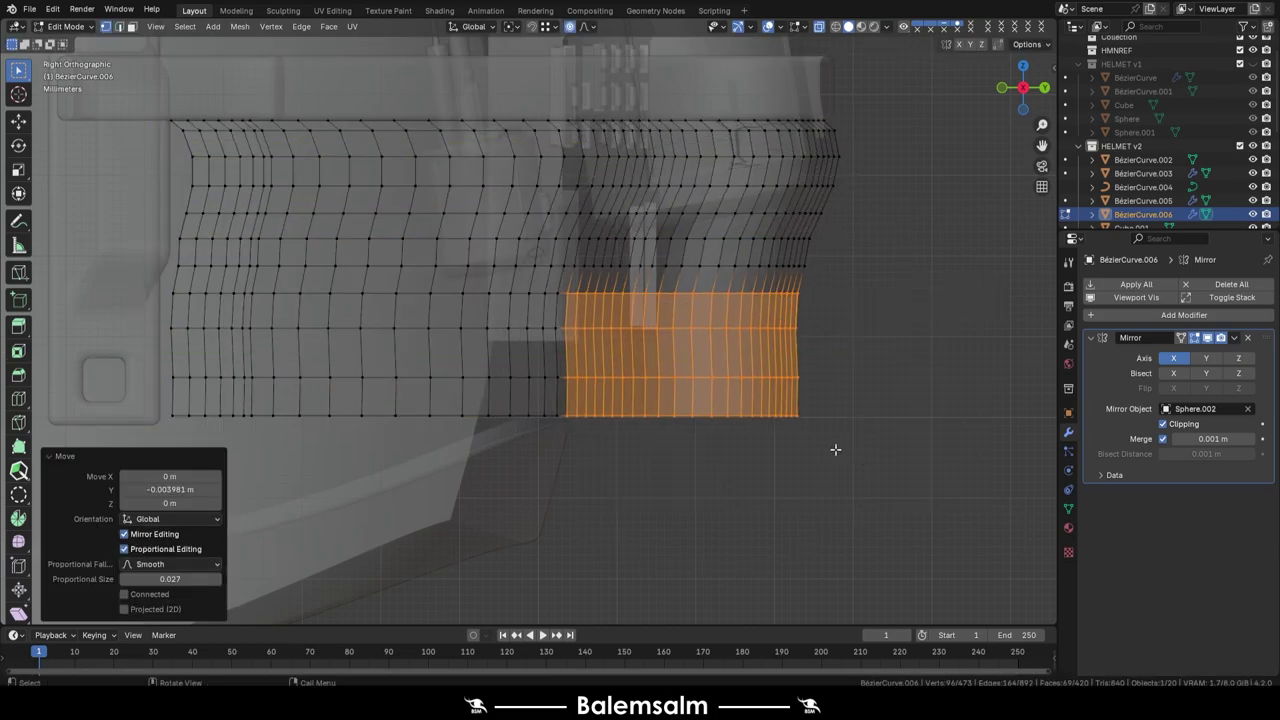
{"action": "key", "text": "h"}
{"action": "key", "text": "e"}
{"action": "left_click", "coordinate": [831, 509]}
{"action": "key", "text": "alt+h"}
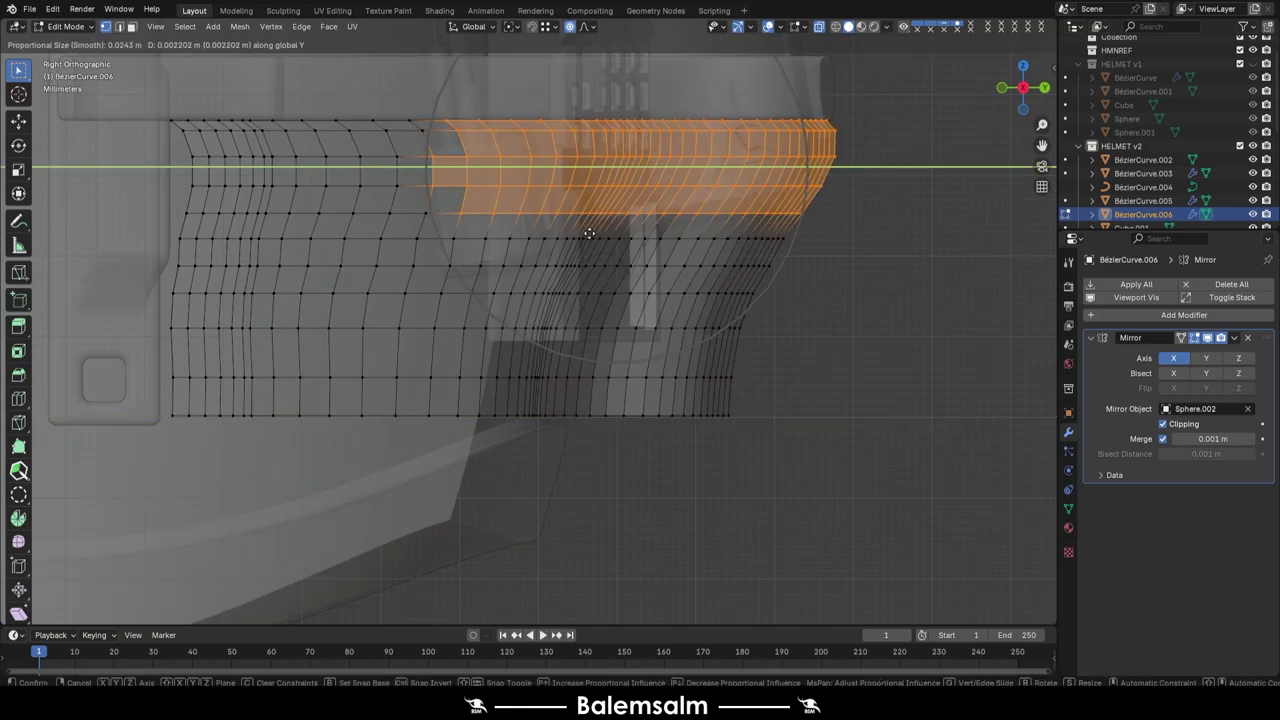
{"action": "key", "text": "Tab"}
{"action": "key", "text": "alt+z"}
Step: Bulge a horizontal edge loop of the wrap along Y with smooth proportional editing
{"action": "key", "text": "Tab"}
{"action": "left_click", "coordinate": [830, 188], "text": "alt"}
{"action": "key", "text": "g"}
{"action": "key", "text": "y"}
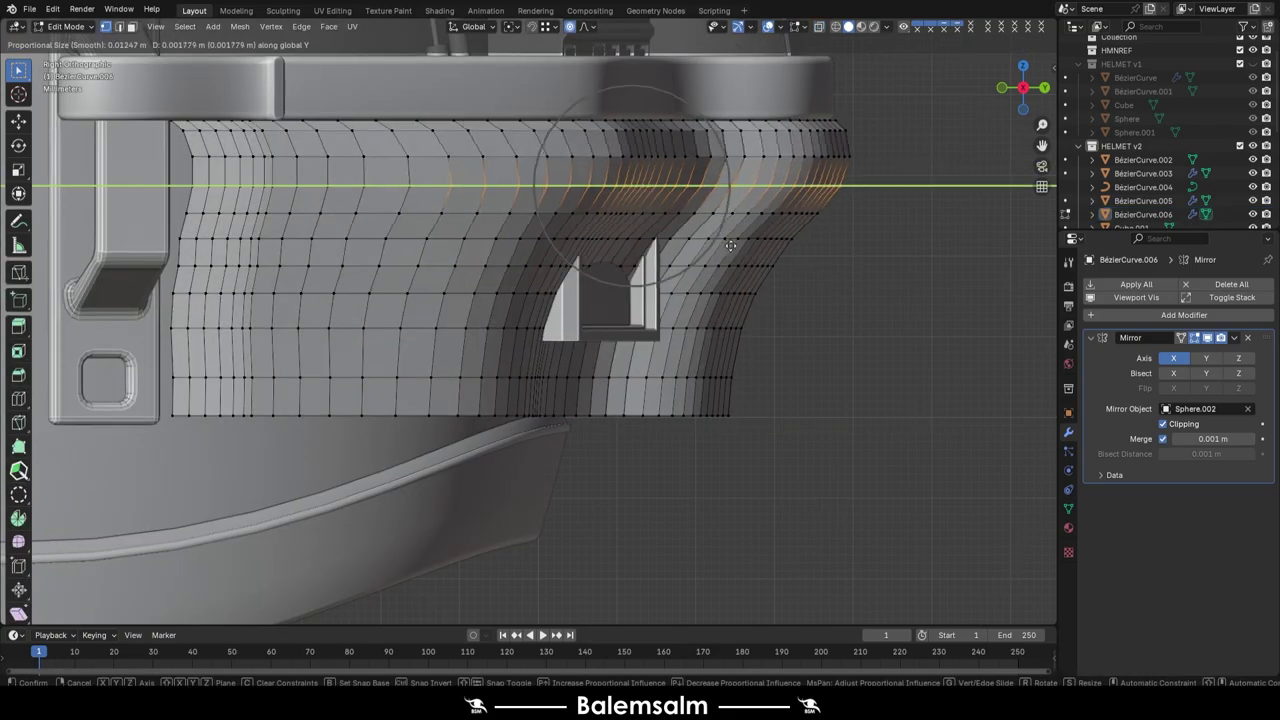
{"action": "left_click", "coordinate": [625, 290]}
{"action": "middle_click_drag", "start_coordinate": [625, 290], "coordinate": [586, 460]}
Step: Move the faces around the window opening along Y and scale them on X with proportional falloff
{"action": "left_click", "coordinate": [571, 300], "text": "alt"}
{"action": "key", "text": "ctrl+KP_Add"}
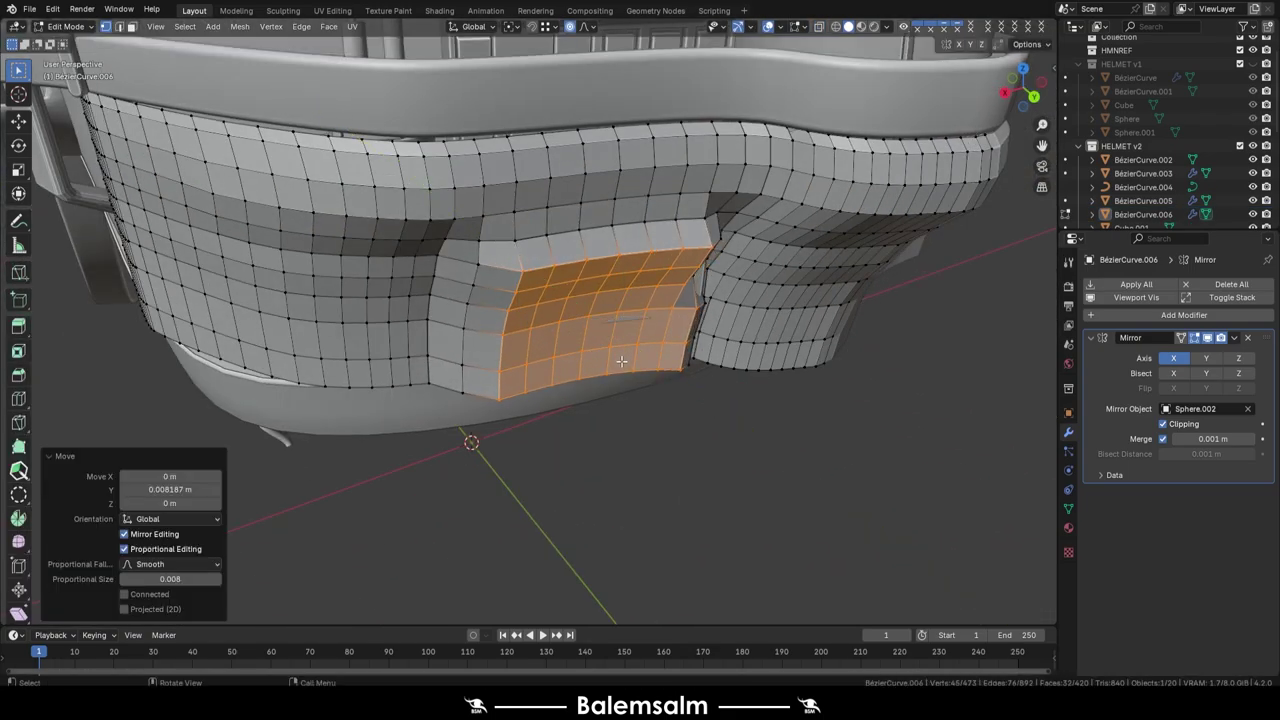
{"action": "scroll", "coordinate": [686, 340], "scroll_direction": "up", "scroll_amount": 3}
{"action": "key", "text": "g"}
{"action": "key", "text": "y"}
{"action": "left_click", "coordinate": [686, 340]}
{"action": "scroll", "coordinate": [614, 300], "scroll_direction": "down", "scroll_amount": 5}
{"action": "key", "text": "s"}
{"action": "key", "text": "x"}
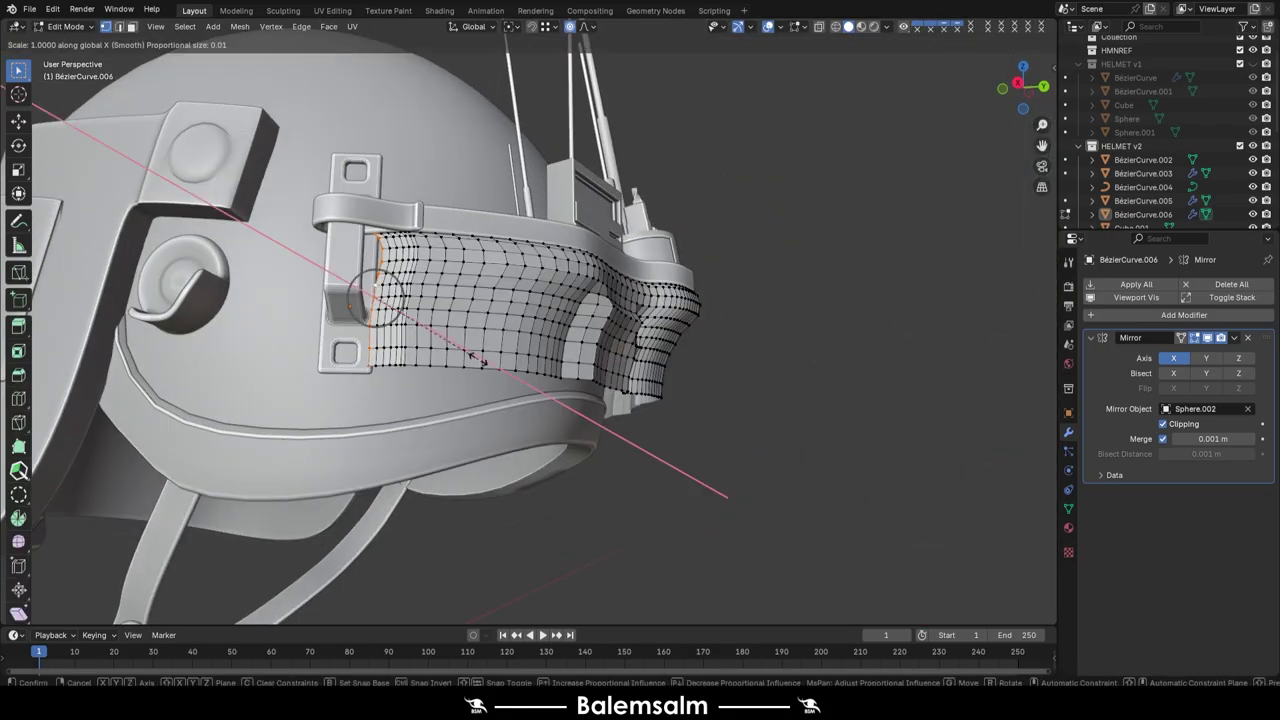
{"action": "left_click", "coordinate": [482, 358]}
{"action": "key", "text": "Tab"}
Step: Add a Subdivision Surface modifier and Smooth by Angle shading to the wrap
{"action": "middle_click_drag", "start_coordinate": [482, 358], "coordinate": [700, 420]}
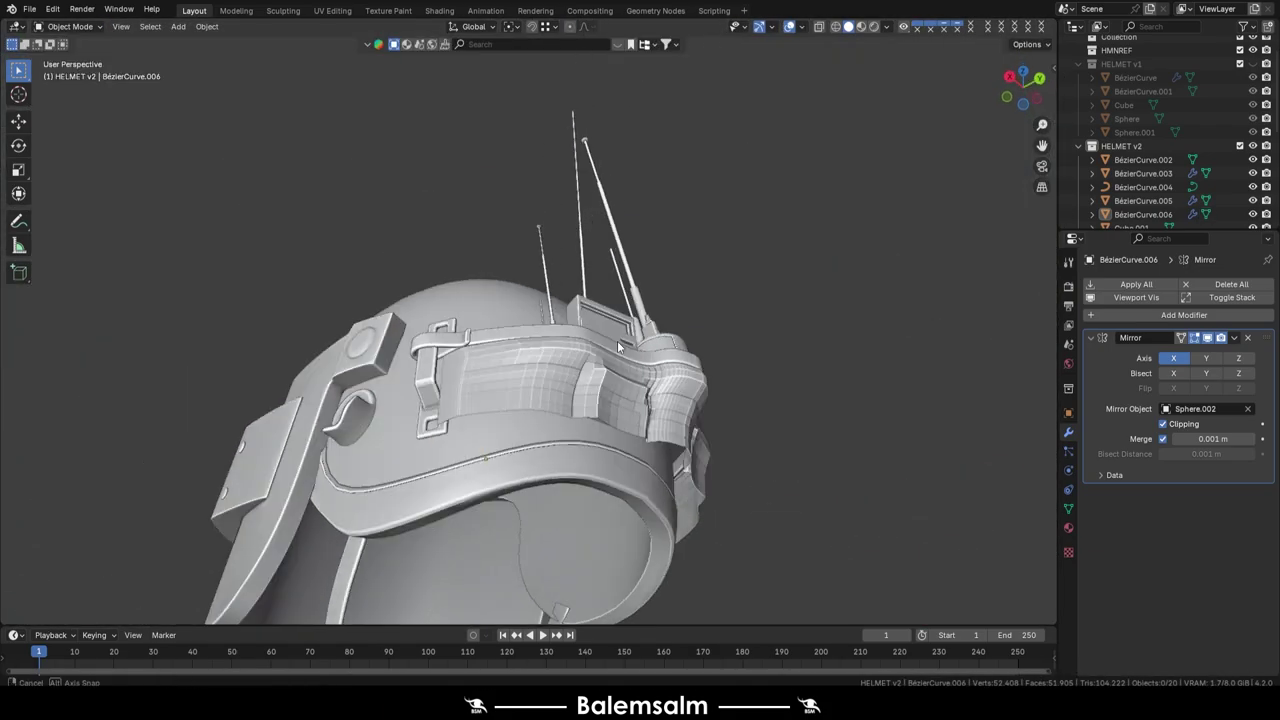
{"action": "left_click", "coordinate": [1184, 315]}
{"action": "left_click", "coordinate": [980, 492]}
{"action": "middle_click_drag", "start_coordinate": [827, 516], "coordinate": [558, 453]}
{"action": "right_click", "coordinate": [558, 453]}
Step: Lower the band below the first strap and delete the leftover curve object
{"action": "left_click", "coordinate": [491, 442]}
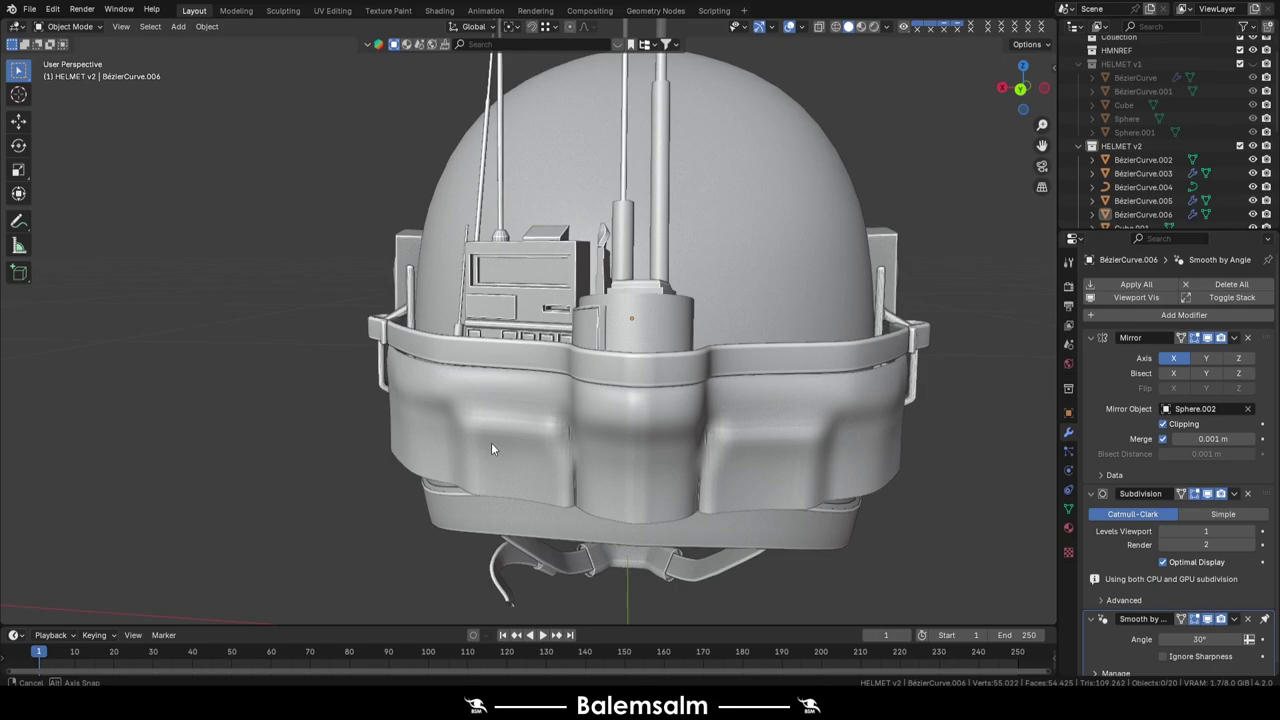
{"action": "scroll", "coordinate": [544, 381], "scroll_direction": "down", "scroll_amount": 4}
{"action": "scroll", "coordinate": [630, 490], "scroll_direction": "up", "scroll_amount": 4}
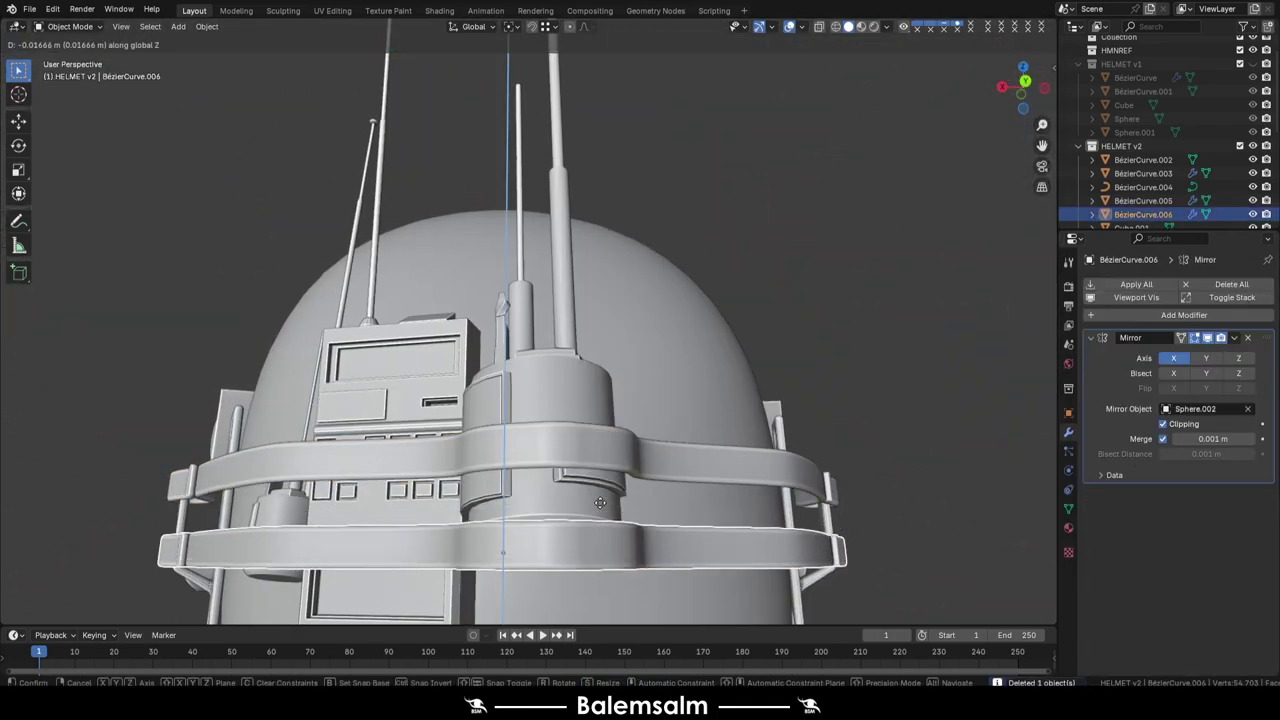
{"action": "mouse_move", "coordinate": [630, 490]}
{"action": "middle_mouse_down"}
{"action": "mouse_move", "coordinate": [709, 454]}
{"action": "mouse_move", "coordinate": [627, 362]}
{"action": "mouse_move", "coordinate": [570, 535]}
{"action": "middle_mouse_up"}
{"action": "key", "text": "Delete"}
{"action": "left_click", "coordinate": [679, 417]}
Step: Hide all but the fittings, move them into a PARTS collection, and switch to UV Editing
{"action": "key", "text": "h"}
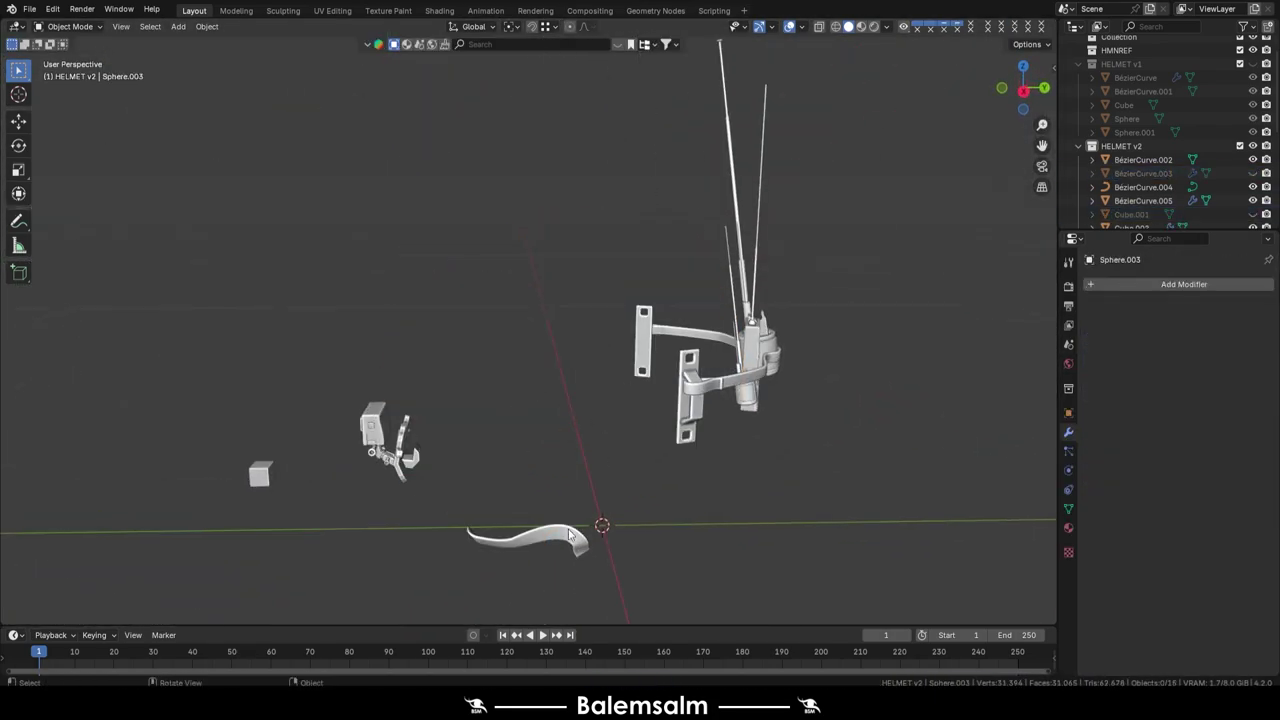
{"action": "key", "text": "m"}
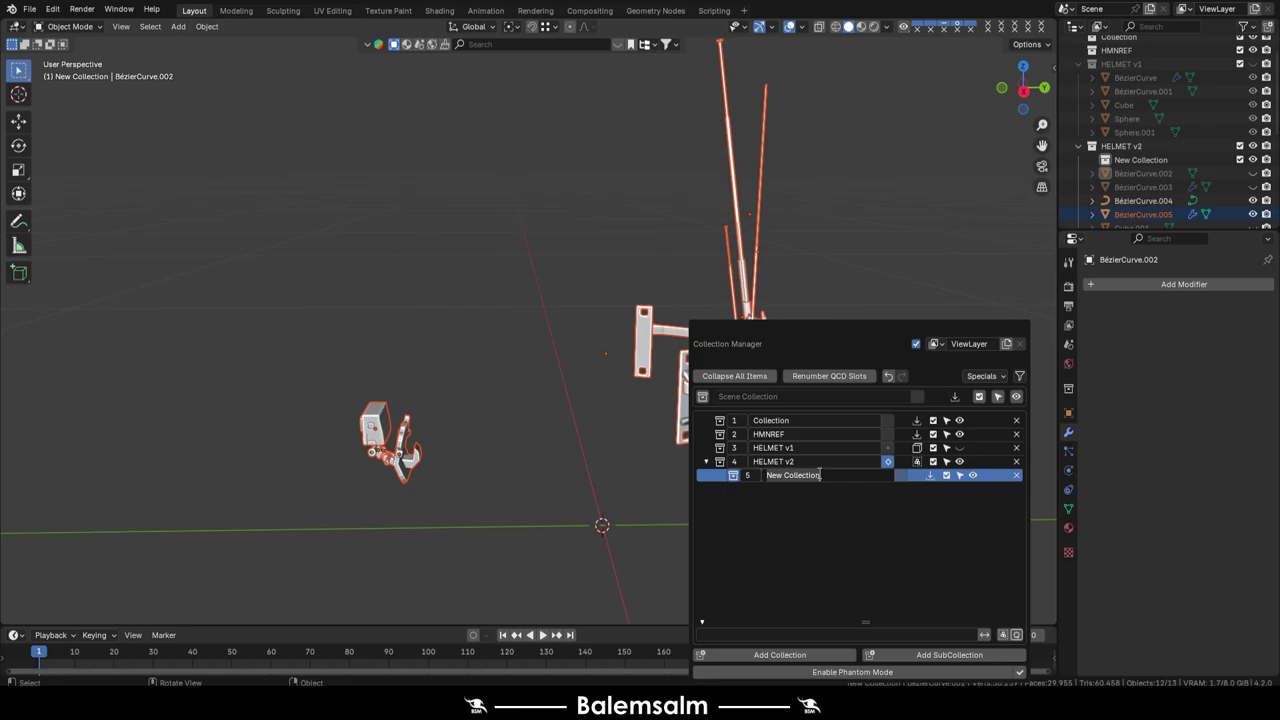
{"action": "left_click", "coordinate": [332, 10]}
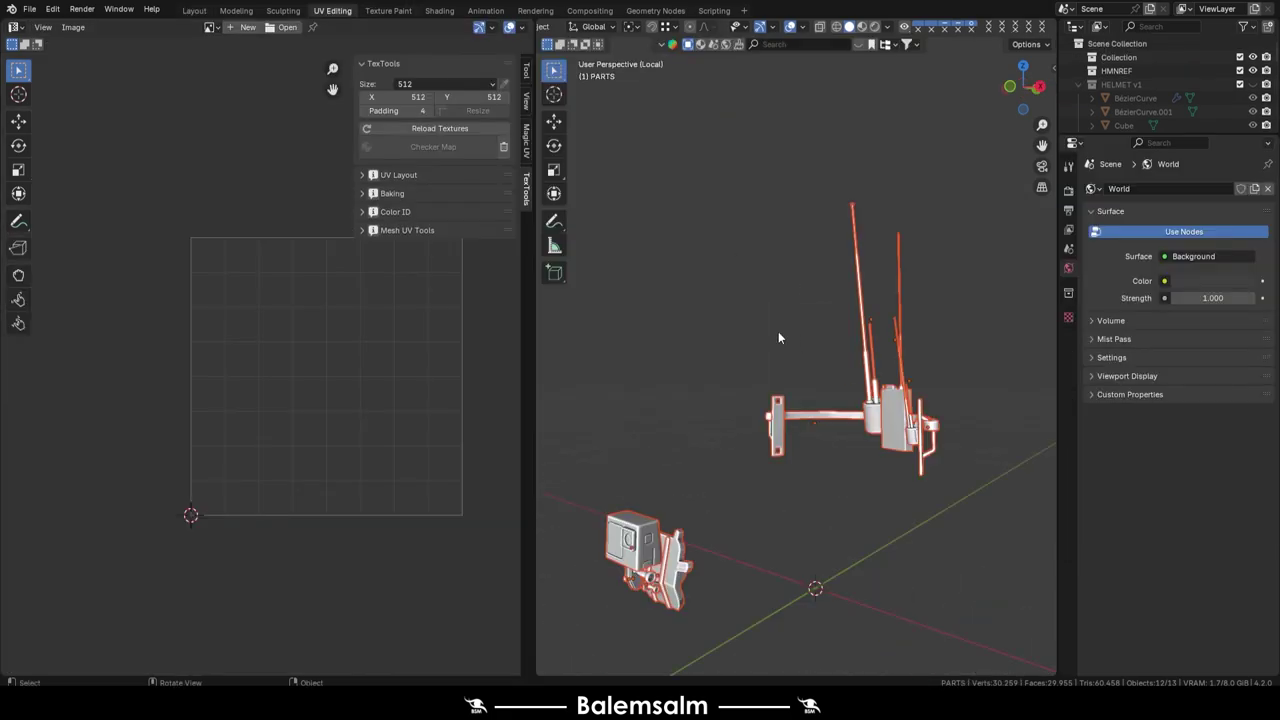
{"action": "scroll", "coordinate": [788, 413], "scroll_direction": "up", "scroll_amount": 5}
Step: Apply Shade Auto Smooth to the camera-mount parts
{"action": "left_click", "coordinate": [788, 413]}
{"action": "middle_click_drag", "start_coordinate": [788, 413], "coordinate": [789, 466]}
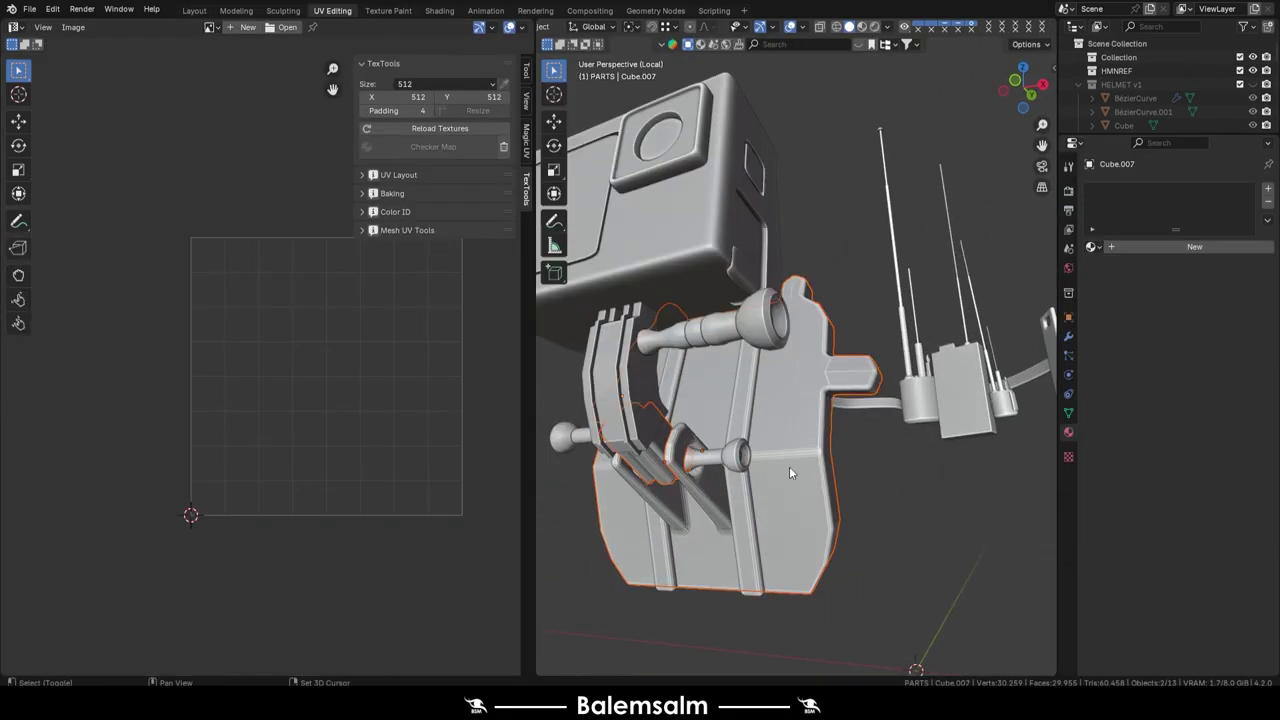
{"action": "key", "text": "a"}
{"action": "scroll", "coordinate": [864, 354], "scroll_direction": "up", "scroll_amount": 5}
{"action": "right_click", "coordinate": [810, 201]}
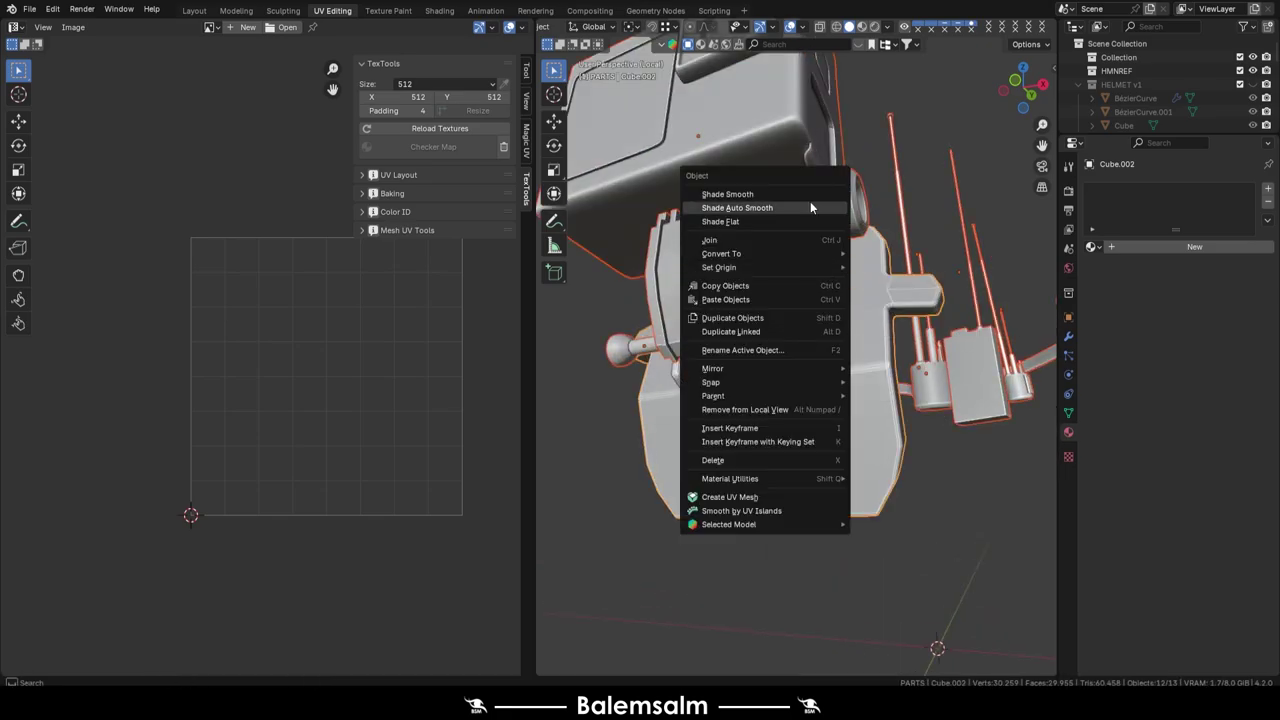
{"action": "left_click", "coordinate": [876, 331]}
{"action": "scroll", "coordinate": [876, 331], "scroll_direction": "up", "scroll_amount": 3}
Step: Add edge loops to the mount arm with Ctrl+R loop cuts
{"action": "left_click", "coordinate": [1066, 411]}
{"action": "middle_click_drag", "start_coordinate": [820, 330], "coordinate": [892, 297]}
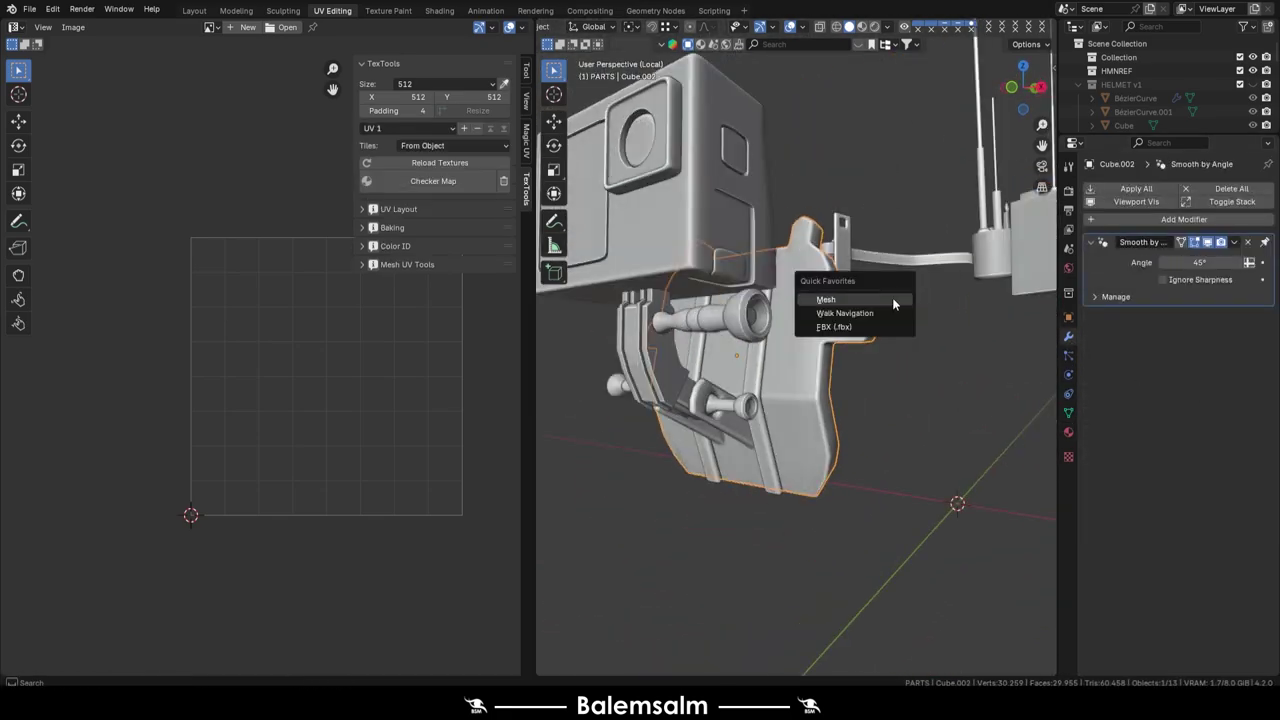
{"action": "key", "text": "Tab"}
{"action": "key", "text": "ctrl+r"}
{"action": "left_click", "coordinate": [817, 274]}
{"action": "scroll", "coordinate": [817, 399], "scroll_direction": "up", "scroll_amount": 4}
{"action": "key", "text": "ctrl+r"}
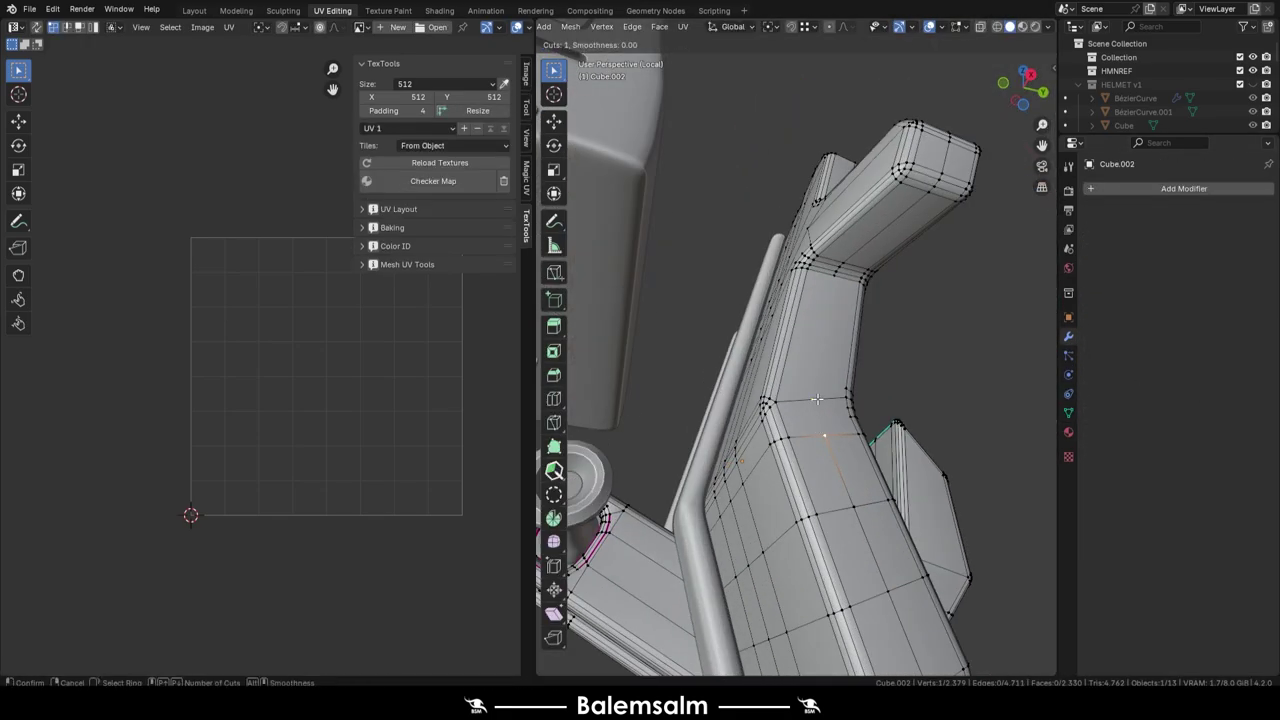
{"action": "left_click", "coordinate": [836, 281]}
{"action": "middle_click_drag", "start_coordinate": [836, 281], "coordinate": [795, 523]}
{"action": "scroll", "coordinate": [801, 497], "scroll_direction": "down", "scroll_amount": 5}
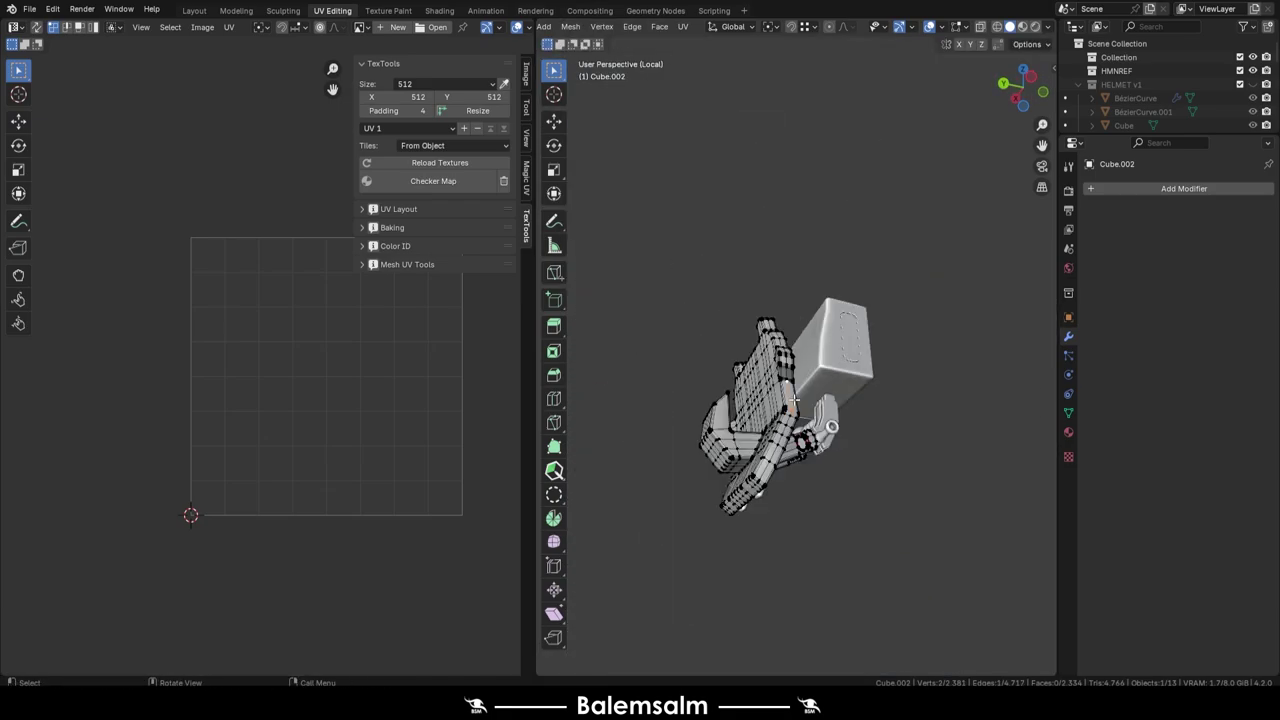
Step: Inspect the part in see-through display, then return to object mode
{"action": "left_click", "coordinate": [944, 26]}
{"action": "mouse_move", "coordinate": [700, 500]}
{"action": "middle_mouse_down"}
{"action": "mouse_move", "coordinate": [629, 460]}
{"action": "mouse_move", "coordinate": [700, 400]}
{"action": "mouse_move", "coordinate": [770, 428]}
{"action": "middle_mouse_up"}
{"action": "left_click", "coordinate": [944, 26]}
{"action": "key", "text": "Tab"}
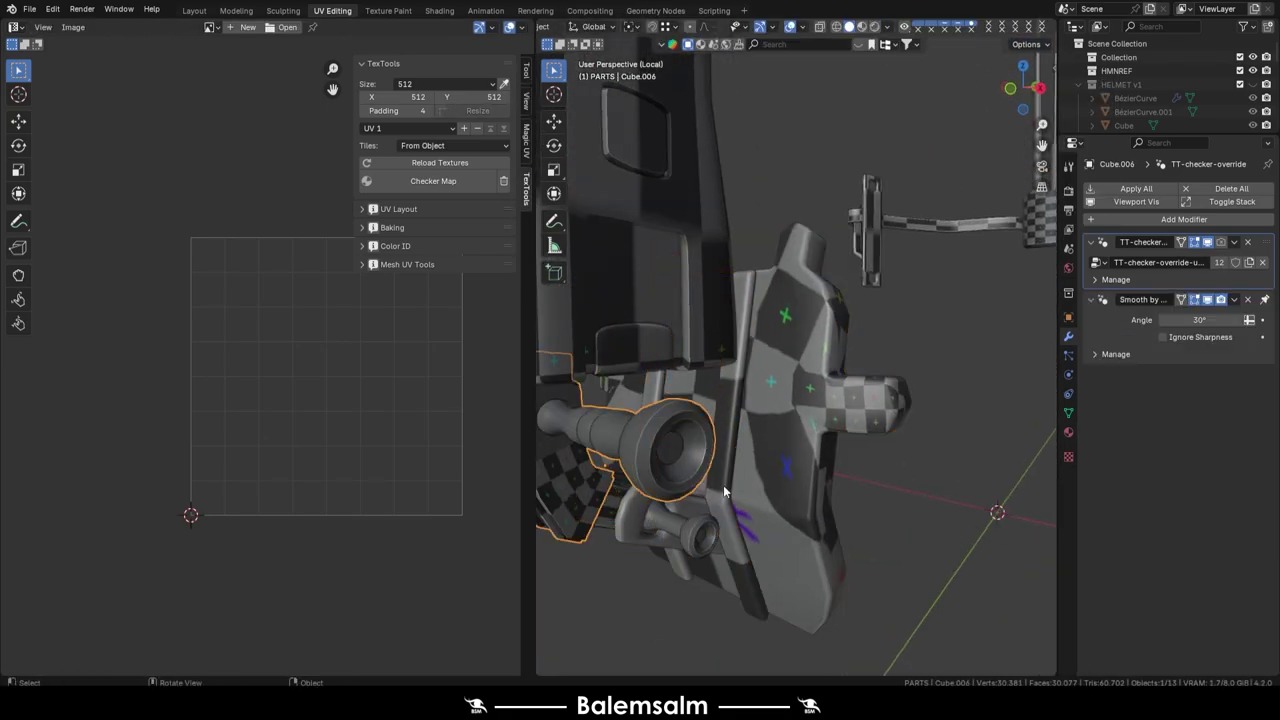
Step: Isolate the first mount part and unwrap all of its UVs
{"action": "mouse_move", "coordinate": [723, 485]}
{"action": "middle_mouse_down"}
{"action": "mouse_move", "coordinate": [648, 490]}
{"action": "mouse_move", "coordinate": [776, 432]}
{"action": "middle_mouse_up"}
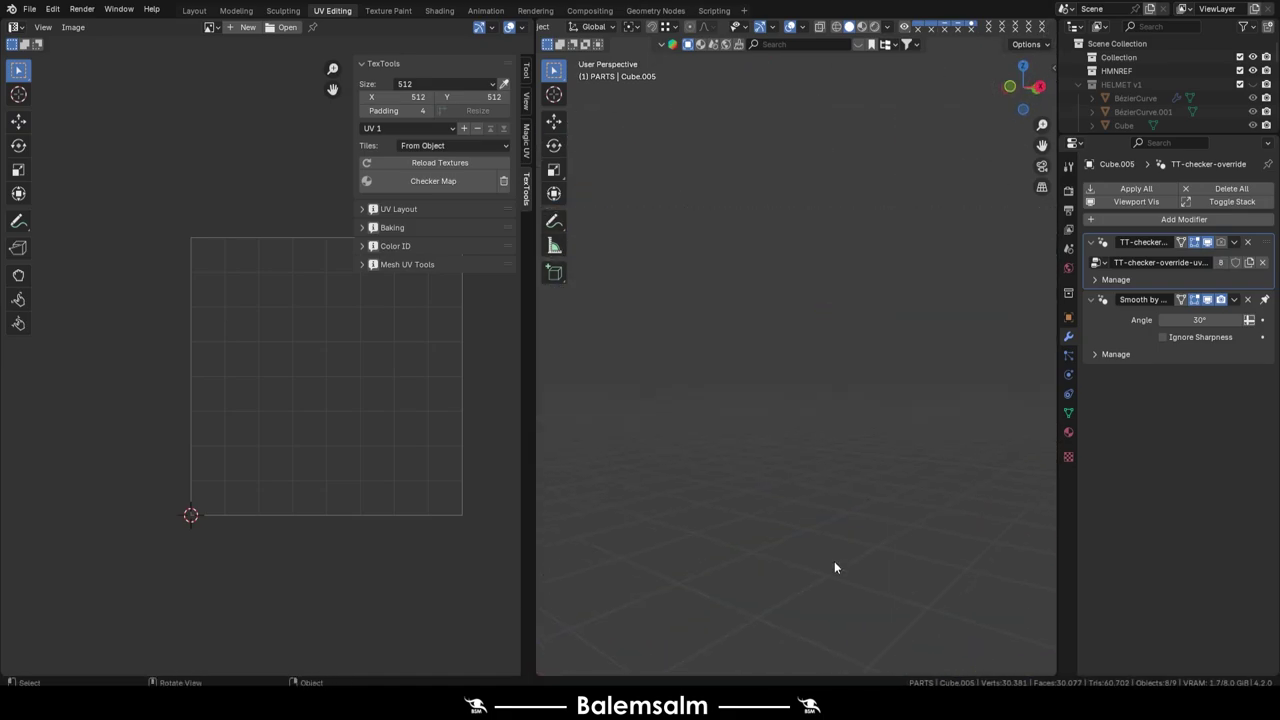
{"action": "key", "text": "KP_Divide"}
{"action": "key", "text": "Tab"}
{"action": "key", "text": "a"}
{"action": "key", "text": "u"}
{"action": "key", "text": "Return"}
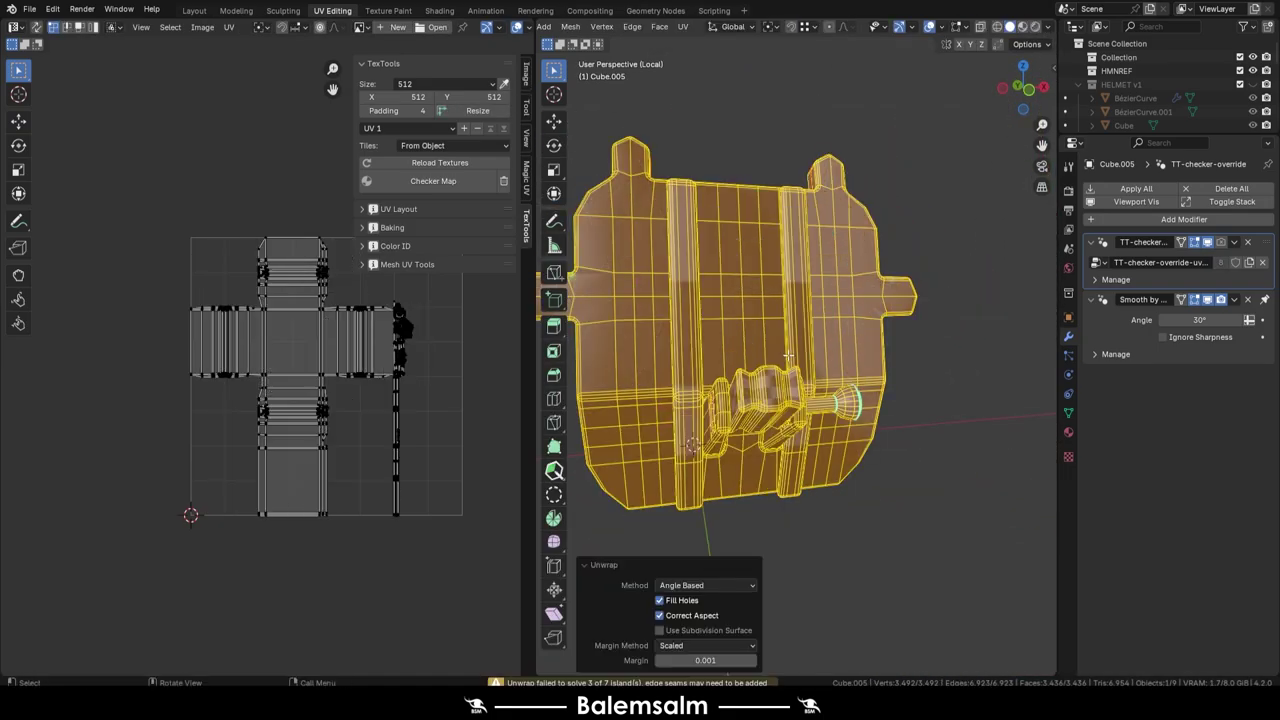
{"action": "key", "text": "u"}
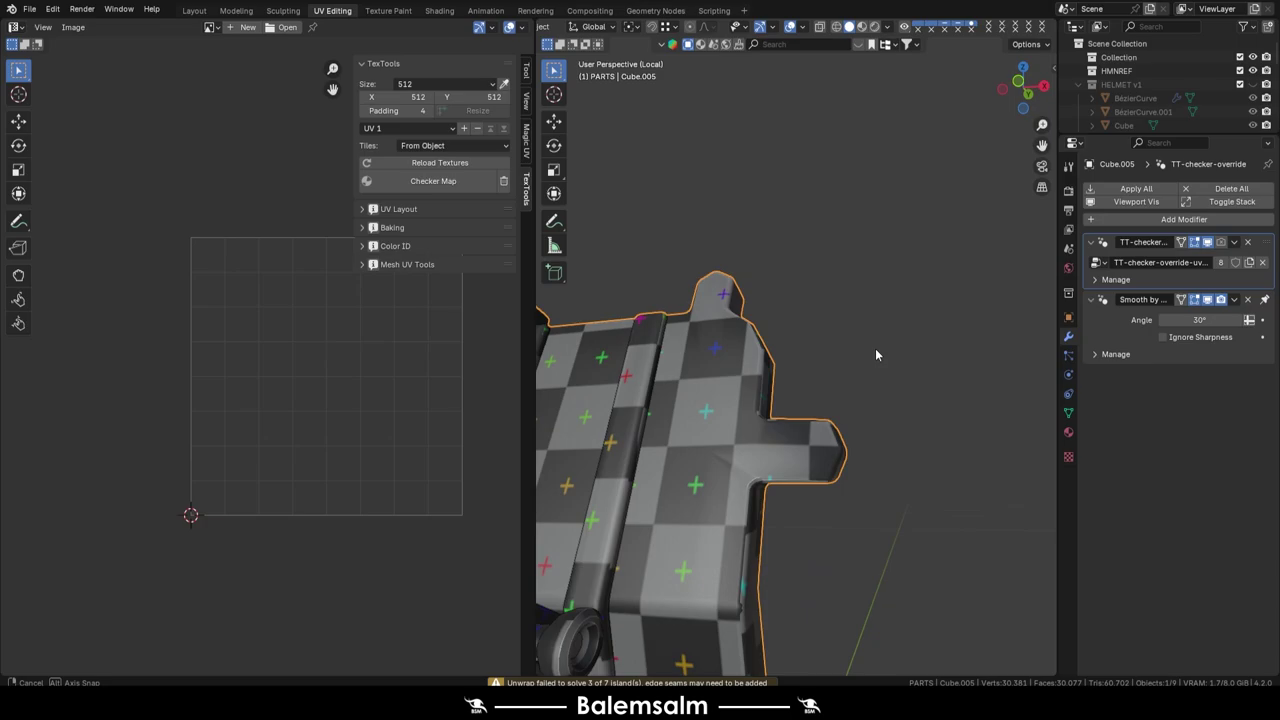
{"action": "mouse_move", "coordinate": [875, 348]}
{"action": "middle_mouse_down"}
{"action": "mouse_move", "coordinate": [857, 430]}
{"action": "mouse_move", "coordinate": [654, 492]}
{"action": "middle_mouse_up"}
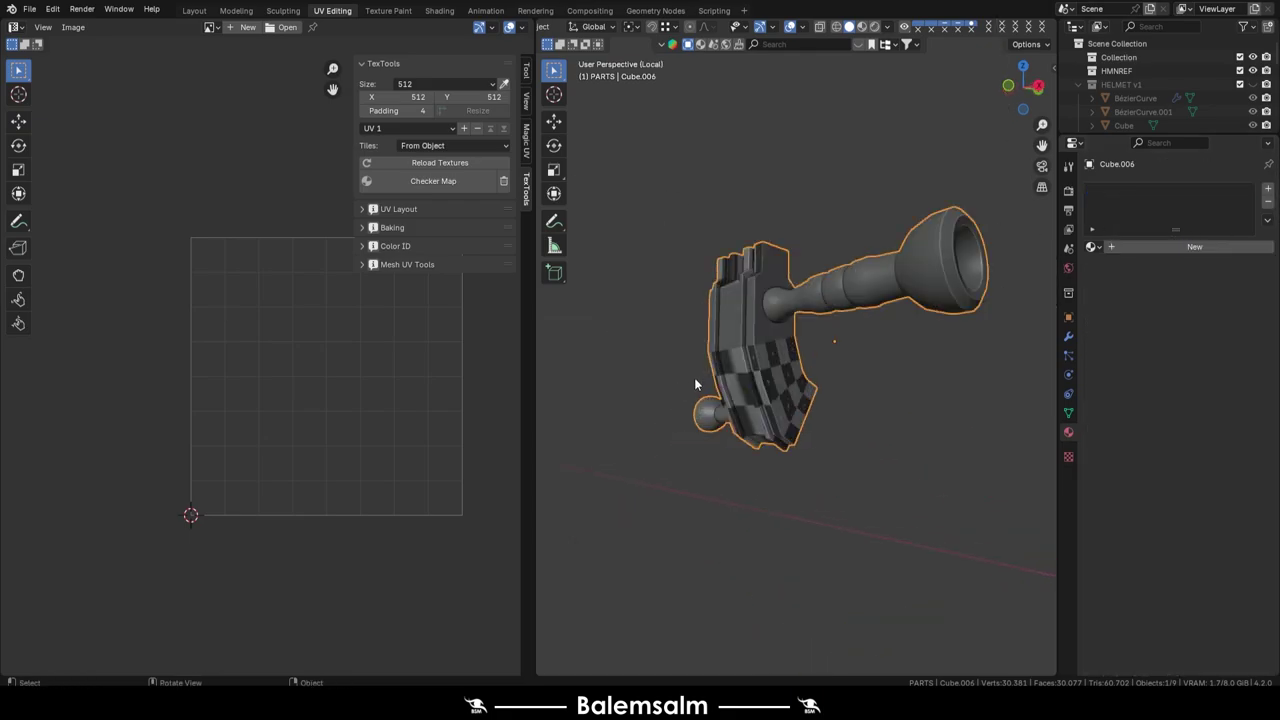
Step: Unwrap the next part's UVs and return it to object mode
{"action": "key", "text": "Tab"}
{"action": "key", "text": "u"}
{"action": "key", "text": "Tab"}
{"action": "middle_click_drag", "start_coordinate": [743, 326], "coordinate": [632, 407]}
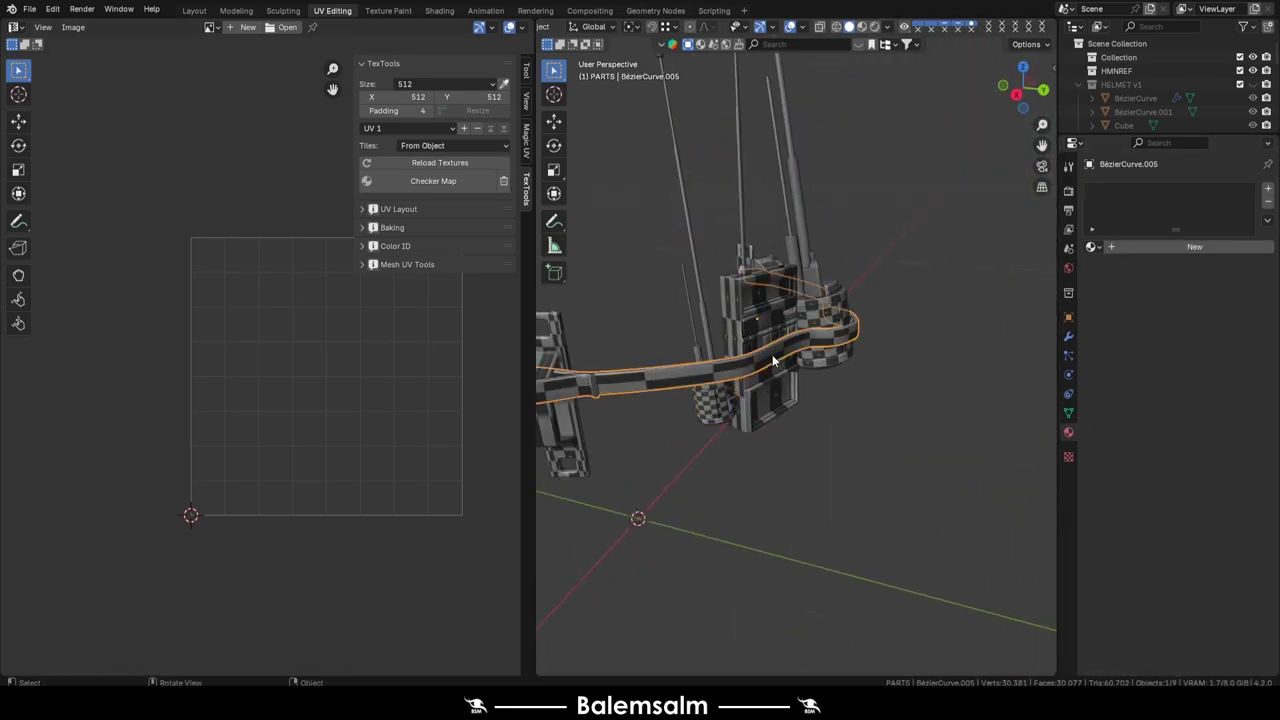
Step: Pack the strap's and selected parts' UVs together using Pack UV from Quick Favorites
{"action": "key", "text": "Tab"}
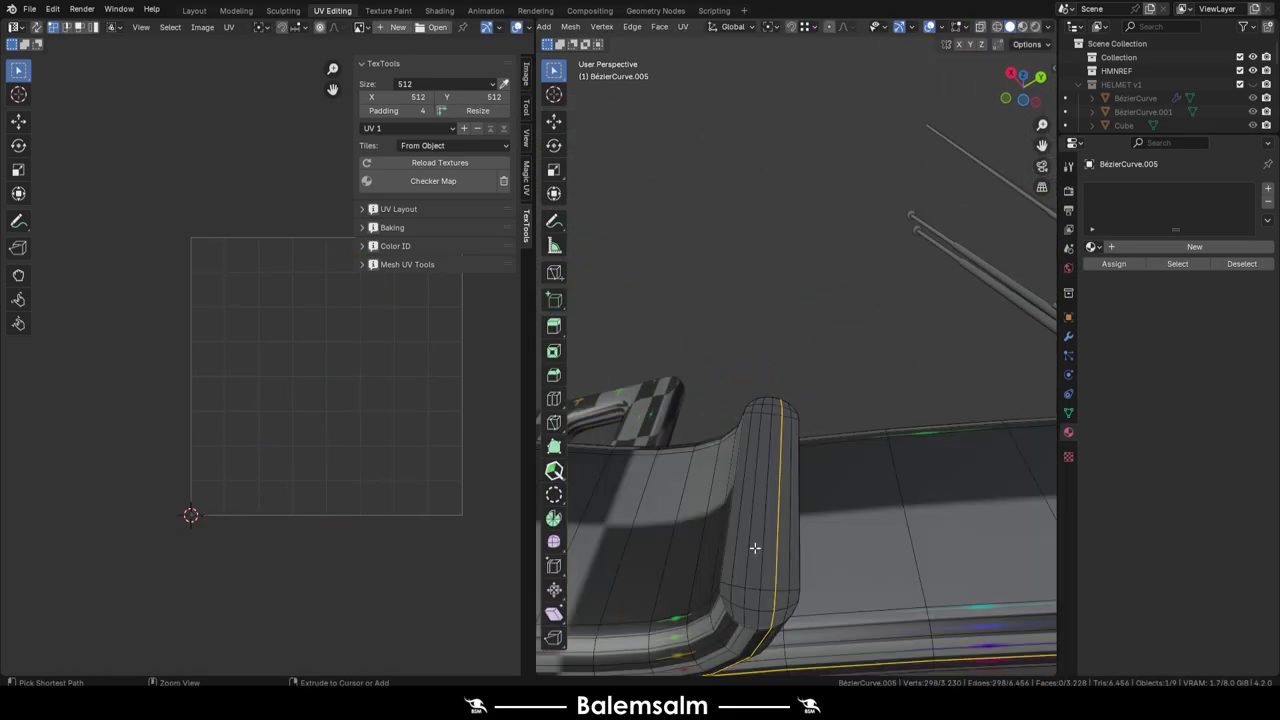
{"action": "key", "text": "q"}
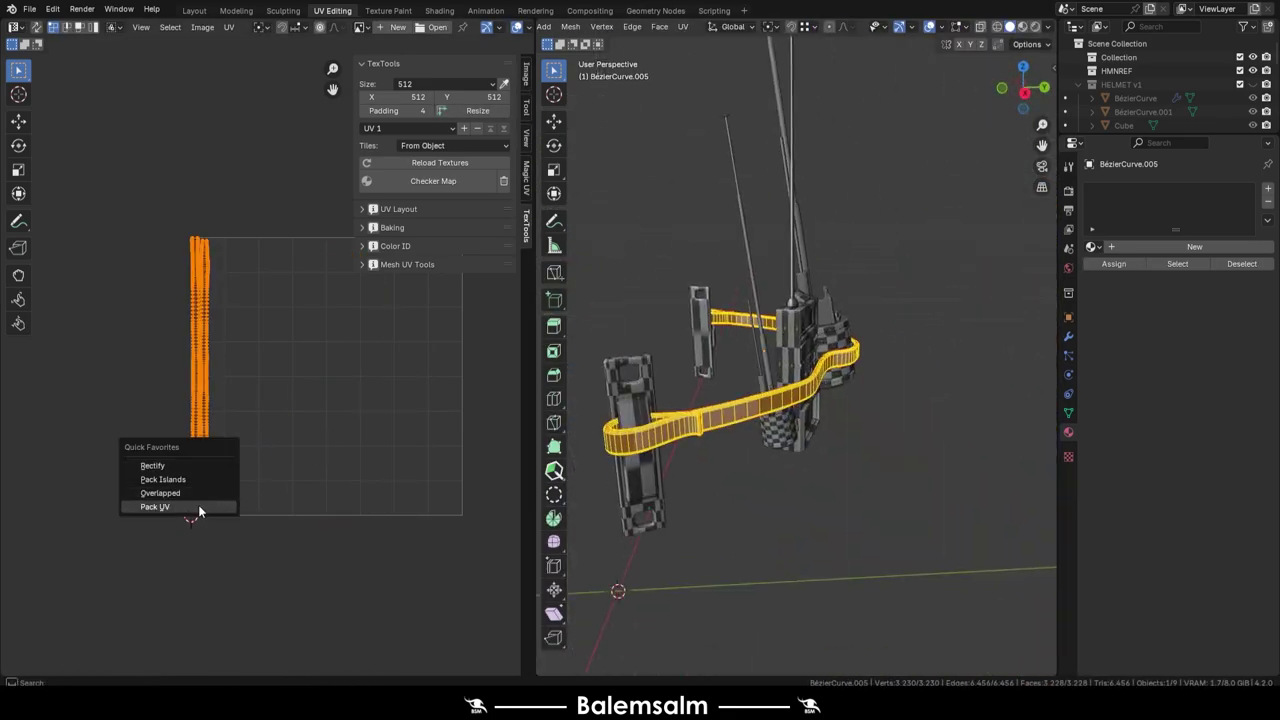
{"action": "left_click", "coordinate": [198, 508]}
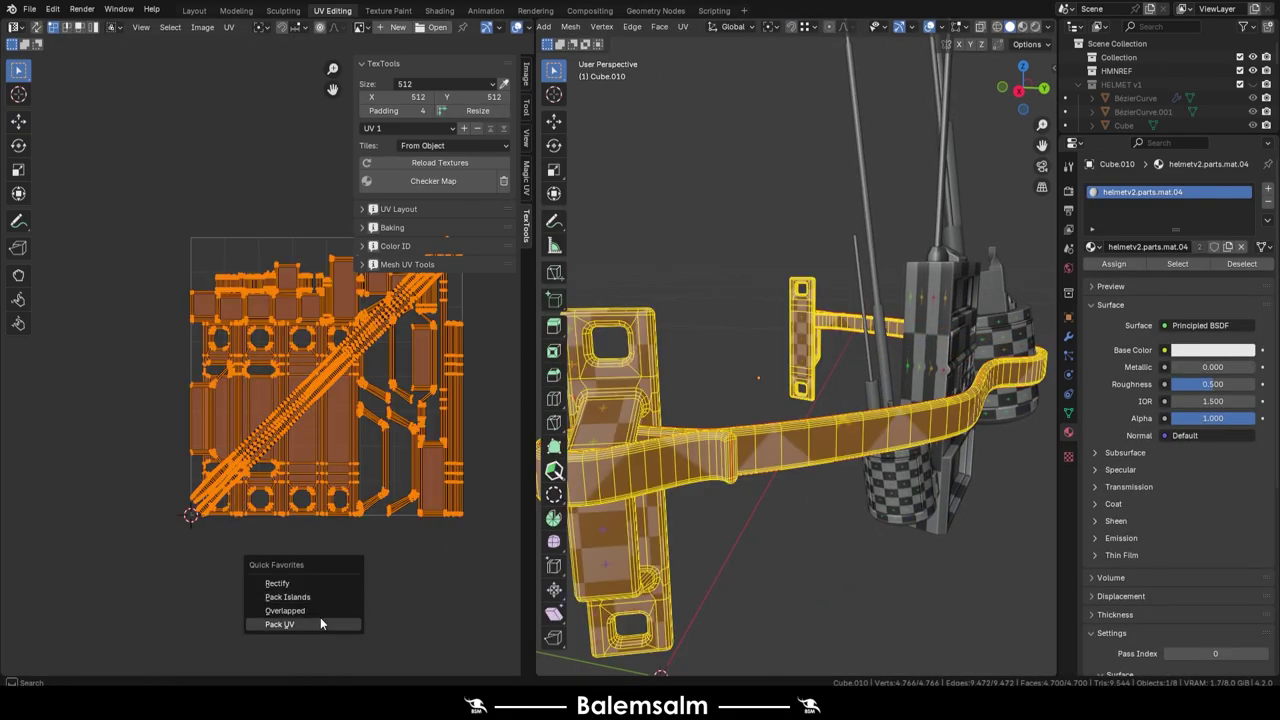
{"action": "left_click", "coordinate": [321, 620]}
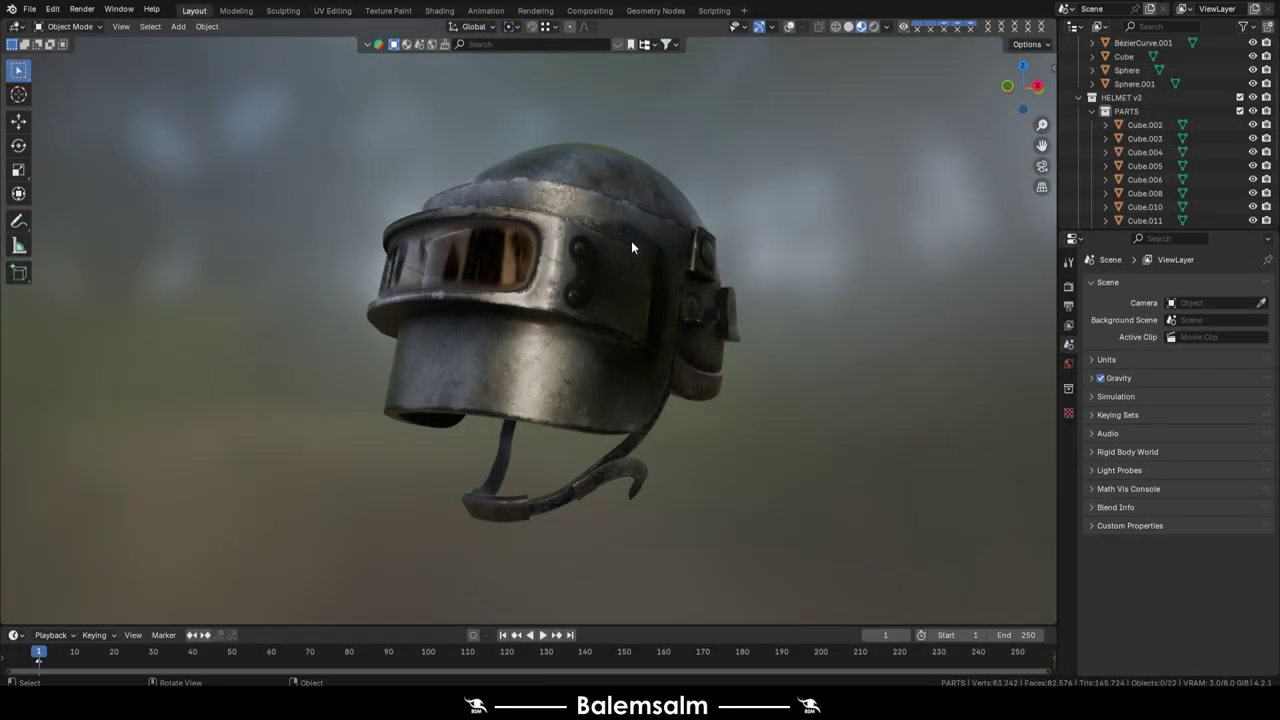
{"action": "mouse_move", "coordinate": [631, 241]}
{"action": "middle_mouse_down"}
{"action": "mouse_move", "coordinate": [756, 259]}
{"action": "mouse_move", "coordinate": [668, 278]}
{"action": "mouse_move", "coordinate": [679, 223]}
{"action": "mouse_move", "coordinate": [597, 284]}
{"action": "mouse_move", "coordinate": [769, 303]}
{"action": "mouse_move", "coordinate": [466, 331]}
{"action": "mouse_move", "coordinate": [614, 349]}
{"action": "mouse_move", "coordinate": [682, 306]}
{"action": "mouse_move", "coordinate": [686, 249]}
{"action": "mouse_move", "coordinate": [694, 396]}
{"action": "mouse_move", "coordinate": [643, 358]}
{"action": "mouse_move", "coordinate": [582, 224]}
{"action": "mouse_move", "coordinate": [586, 283]}
{"action": "mouse_move", "coordinate": [440, 170]}
{"action": "mouse_move", "coordinate": [714, 206]}
{"action": "middle_mouse_up"}
{"action": "scroll", "coordinate": [672, 268], "scroll_direction": "up", "scroll_amount": 3}
{"action": "scroll", "coordinate": [524, 279], "scroll_direction": "up", "scroll_amount": 3}
{"action": "scroll", "coordinate": [524, 279], "scroll_direction": "down", "scroll_amount": 3}
{"action": "scroll", "coordinate": [568, 120], "scroll_direction": "up", "scroll_amount": 3}
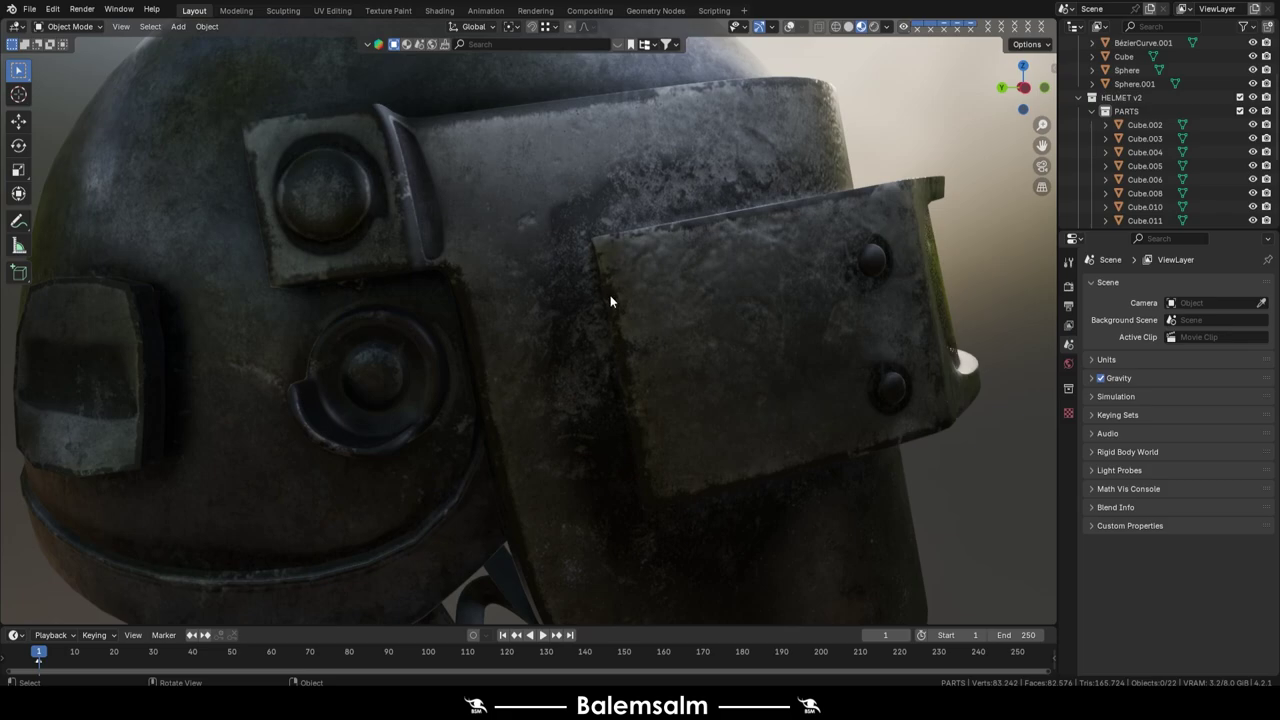
{"action": "scroll", "coordinate": [610, 300], "scroll_direction": "down", "scroll_amount": 3}
{"action": "mouse_move", "coordinate": [694, 346]}
{"action": "middle_mouse_down"}
{"action": "mouse_move", "coordinate": [597, 327]}
{"action": "mouse_move", "coordinate": [930, 394]}
{"action": "mouse_move", "coordinate": [609, 366]}
{"action": "mouse_move", "coordinate": [500, 334]}
{"action": "mouse_move", "coordinate": [560, 374]}
{"action": "mouse_move", "coordinate": [643, 350]}
{"action": "mouse_move", "coordinate": [580, 334]}
{"action": "mouse_move", "coordinate": [964, 300]}
{"action": "mouse_move", "coordinate": [511, 251]}
{"action": "mouse_move", "coordinate": [514, 229]}
{"action": "mouse_move", "coordinate": [600, 157]}
{"action": "mouse_move", "coordinate": [552, 286]}
{"action": "mouse_move", "coordinate": [591, 286]}
{"action": "mouse_move", "coordinate": [640, 251]}
{"action": "mouse_move", "coordinate": [646, 223]}
{"action": "mouse_move", "coordinate": [678, 276]}
{"action": "mouse_move", "coordinate": [363, 366]}
{"action": "mouse_move", "coordinate": [571, 523]}
{"action": "mouse_move", "coordinate": [580, 511]}
{"action": "middle_mouse_up"}
{"action": "scroll", "coordinate": [597, 327], "scroll_direction": "up", "scroll_amount": 3}
{"action": "scroll", "coordinate": [580, 334], "scroll_direction": "up", "scroll_amount": 3}
{"action": "scroll", "coordinate": [523, 366], "scroll_direction": "up", "scroll_amount": 3}
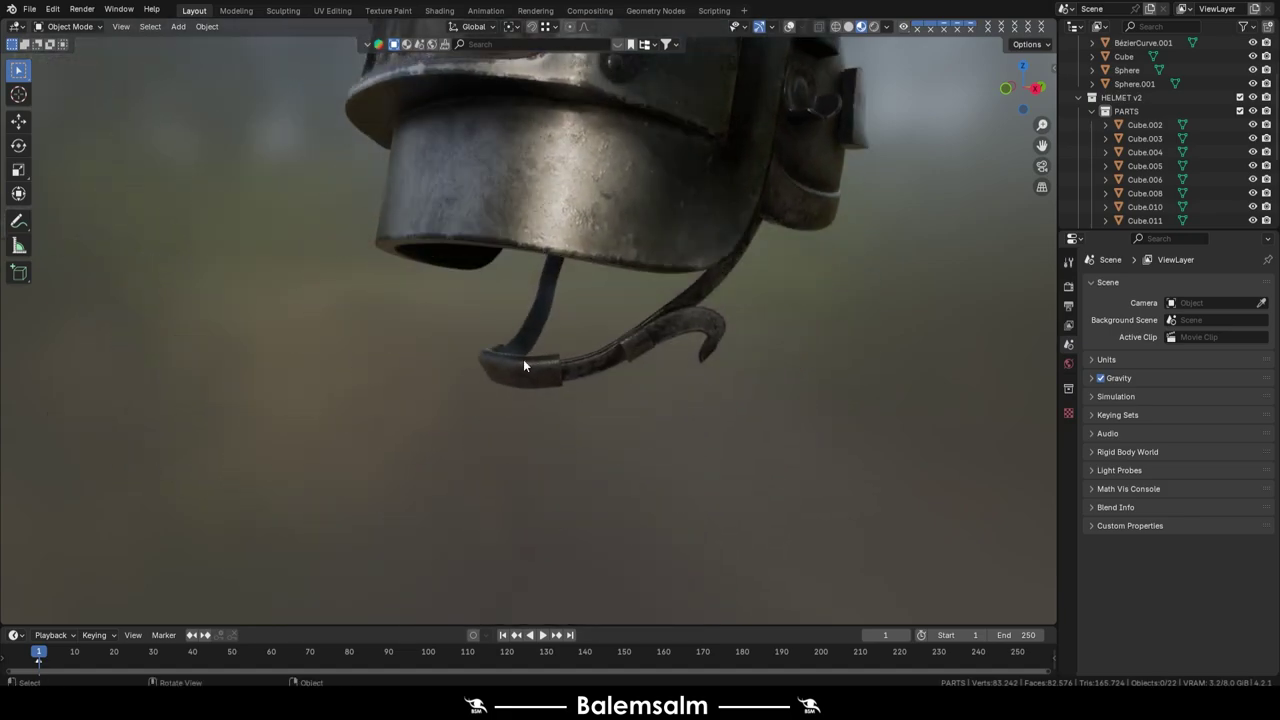
{"action": "scroll", "coordinate": [578, 318], "scroll_direction": "up", "scroll_amount": 2}
{"action": "scroll", "coordinate": [551, 395], "scroll_direction": "up", "scroll_amount": 3}
{"action": "scroll", "coordinate": [551, 395], "scroll_direction": "down", "scroll_amount": 1}
{"action": "scroll", "coordinate": [548, 398], "scroll_direction": "down", "scroll_amount": 2}
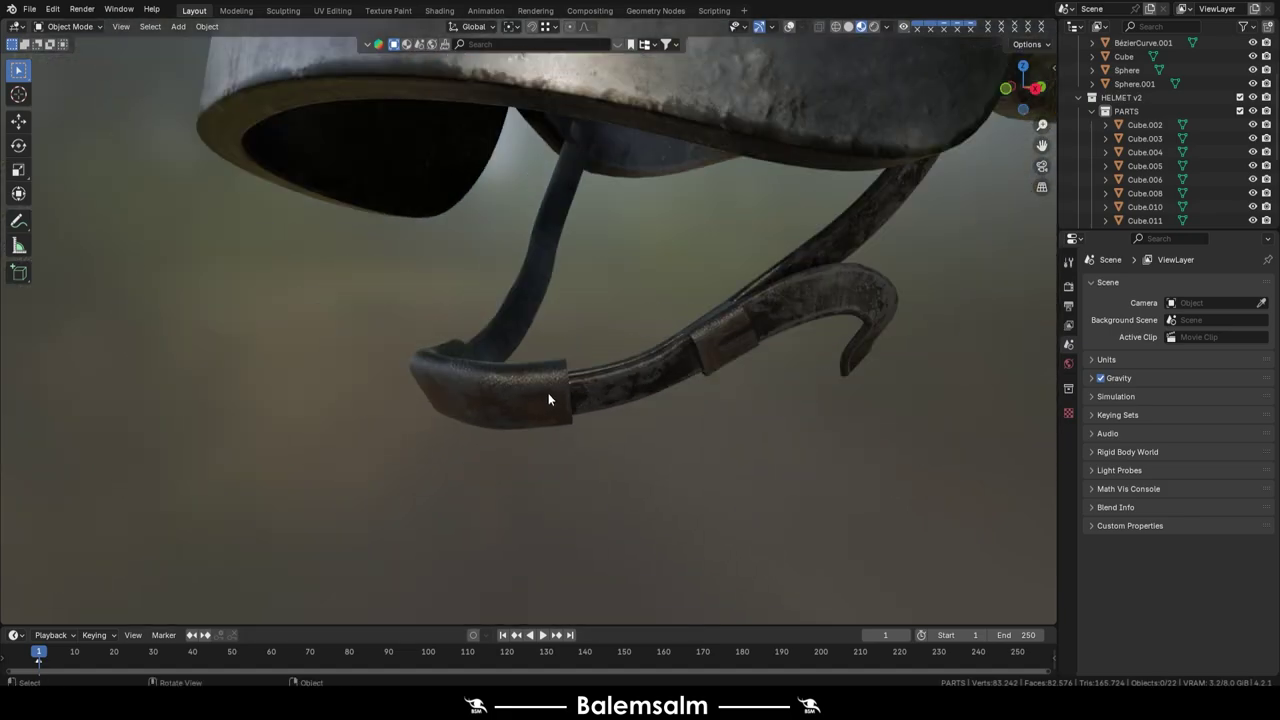
{"action": "scroll", "coordinate": [548, 393], "scroll_direction": "down", "scroll_amount": 5}
{"action": "mouse_move", "coordinate": [548, 393]}
{"action": "middle_mouse_down"}
{"action": "mouse_move", "coordinate": [610, 234]}
{"action": "mouse_move", "coordinate": [571, 391]}
{"action": "mouse_move", "coordinate": [560, 352]}
{"action": "mouse_move", "coordinate": [615, 329]}
{"action": "mouse_move", "coordinate": [619, 314]}
{"action": "mouse_move", "coordinate": [622, 344]}
{"action": "mouse_move", "coordinate": [624, 302]}
{"action": "middle_mouse_up"}
{"action": "scroll", "coordinate": [558, 353], "scroll_direction": "up", "scroll_amount": 2}
{"action": "scroll", "coordinate": [558, 353], "scroll_direction": "up", "scroll_amount": 4}
{"action": "scroll", "coordinate": [556, 331], "scroll_direction": "down", "scroll_amount": 5}
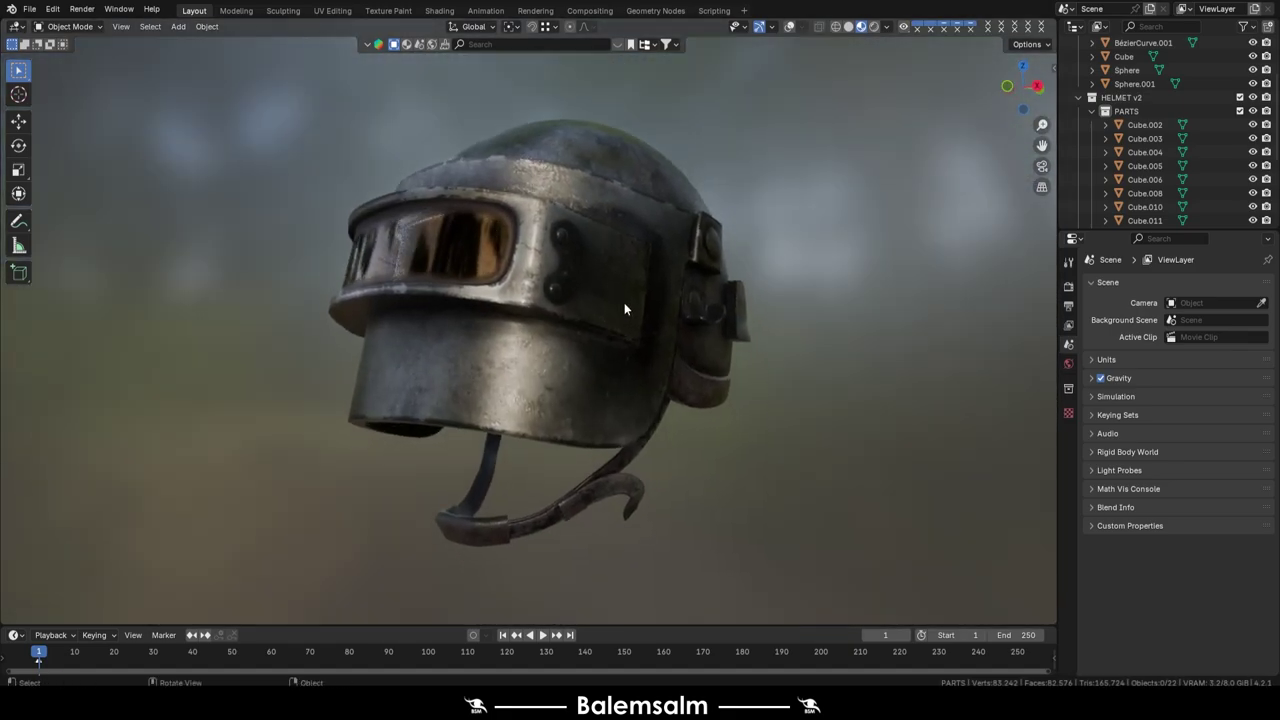
{"action": "left_click_drag", "start_coordinate": [700, 208], "coordinate": [186, 595]}
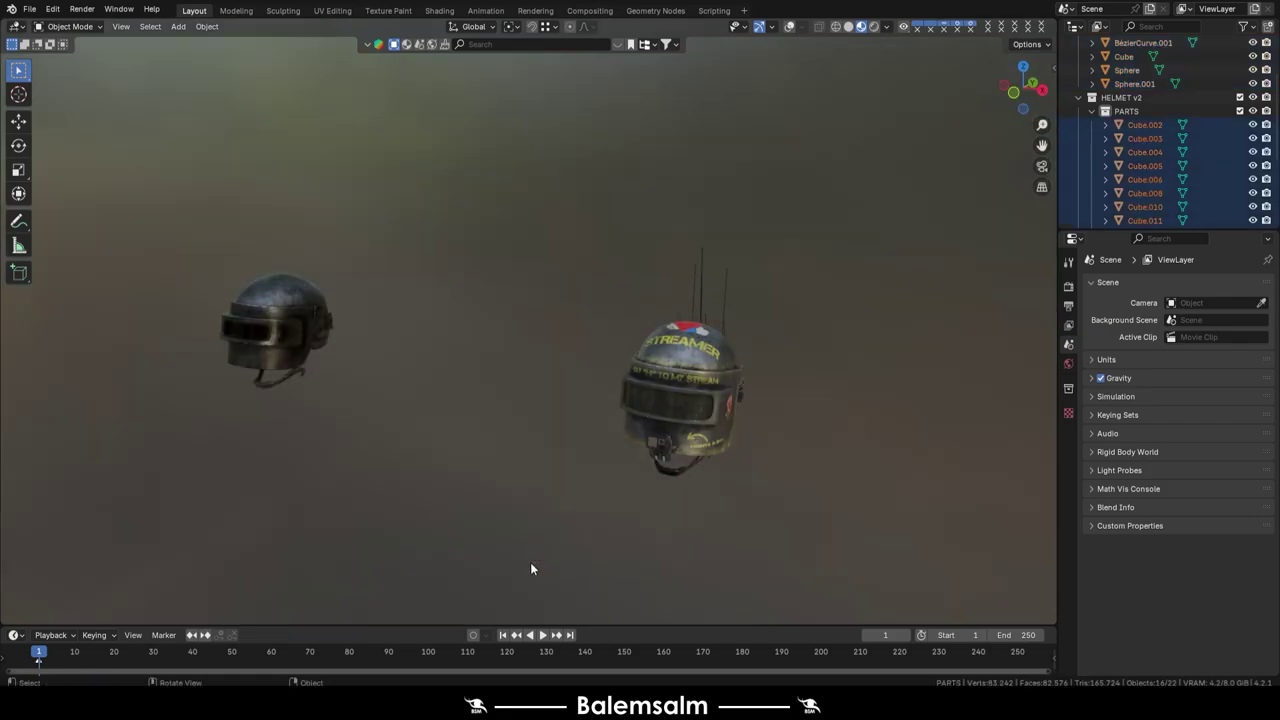
{"action": "key", "text": "KP_Decimal"}
{"action": "mouse_move", "coordinate": [574, 424]}
{"action": "middle_mouse_down"}
{"action": "mouse_move", "coordinate": [550, 406]}
{"action": "mouse_move", "coordinate": [599, 334]}
{"action": "mouse_move", "coordinate": [654, 359]}
{"action": "mouse_move", "coordinate": [761, 350]}
{"action": "mouse_move", "coordinate": [648, 411]}
{"action": "mouse_move", "coordinate": [529, 420]}
{"action": "mouse_move", "coordinate": [517, 443]}
{"action": "mouse_move", "coordinate": [509, 414]}
{"action": "mouse_move", "coordinate": [590, 404]}
{"action": "mouse_move", "coordinate": [563, 420]}
{"action": "mouse_move", "coordinate": [674, 449]}
{"action": "mouse_move", "coordinate": [466, 306]}
{"action": "mouse_move", "coordinate": [519, 280]}
{"action": "mouse_move", "coordinate": [577, 308]}
{"action": "mouse_move", "coordinate": [557, 291]}
{"action": "mouse_move", "coordinate": [513, 324]}
{"action": "mouse_move", "coordinate": [681, 297]}
{"action": "mouse_move", "coordinate": [434, 343]}
{"action": "mouse_move", "coordinate": [604, 413]}
{"action": "mouse_move", "coordinate": [661, 307]}
{"action": "mouse_move", "coordinate": [603, 345]}
{"action": "mouse_move", "coordinate": [684, 339]}
{"action": "mouse_move", "coordinate": [604, 356]}
{"action": "mouse_move", "coordinate": [957, 349]}
{"action": "mouse_move", "coordinate": [579, 401]}
{"action": "mouse_move", "coordinate": [702, 390]}
{"action": "middle_mouse_up"}
{"action": "scroll", "coordinate": [603, 331], "scroll_direction": "up", "scroll_amount": 3}
{"action": "scroll", "coordinate": [648, 411], "scroll_direction": "up", "scroll_amount": 3}
{"action": "scroll", "coordinate": [681, 405], "scroll_direction": "up", "scroll_amount": 2}
{"action": "scroll", "coordinate": [707, 341], "scroll_direction": "up", "scroll_amount": 5}
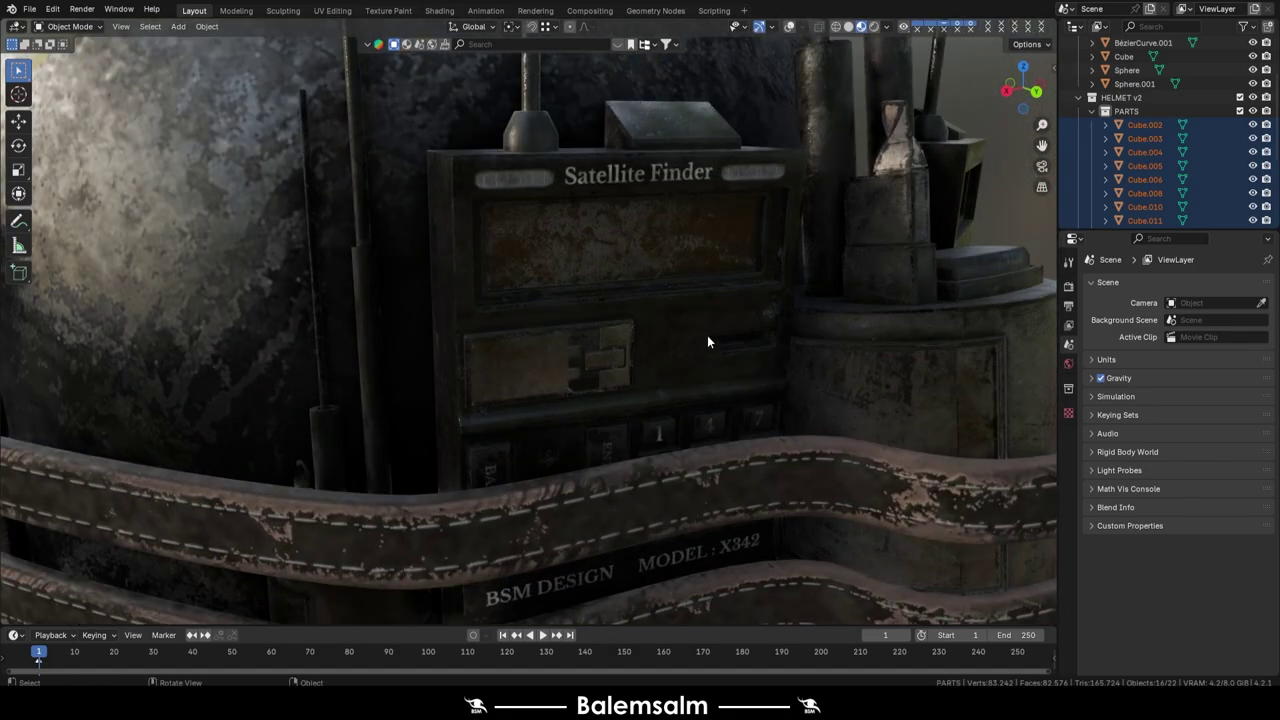
{"action": "mouse_move", "coordinate": [707, 336]}
{"action": "middle_mouse_down"}
{"action": "mouse_move", "coordinate": [694, 337]}
{"action": "mouse_move", "coordinate": [680, 297]}
{"action": "mouse_move", "coordinate": [672, 436]}
{"action": "mouse_move", "coordinate": [601, 394]}
{"action": "mouse_move", "coordinate": [691, 335]}
{"action": "mouse_move", "coordinate": [527, 355]}
{"action": "mouse_move", "coordinate": [523, 385]}
{"action": "mouse_move", "coordinate": [736, 378]}
{"action": "mouse_move", "coordinate": [688, 388]}
{"action": "mouse_move", "coordinate": [860, 415]}
{"action": "mouse_move", "coordinate": [449, 470]}
{"action": "middle_mouse_up"}
{"action": "scroll", "coordinate": [672, 436], "scroll_direction": "down", "scroll_amount": 3}
{"action": "left_click", "coordinate": [602, 450]}
{"action": "key", "text": "h"}
{"action": "left_click", "coordinate": [612, 368]}
{"action": "key", "text": "h"}
{"action": "scroll", "coordinate": [536, 368], "scroll_direction": "up", "scroll_amount": 3}
{"action": "scroll", "coordinate": [536, 368], "scroll_direction": "up", "scroll_amount": 3}
{"action": "scroll", "coordinate": [525, 390], "scroll_direction": "down", "scroll_amount": 3}
{"action": "scroll", "coordinate": [518, 401], "scroll_direction": "up", "scroll_amount": 2}
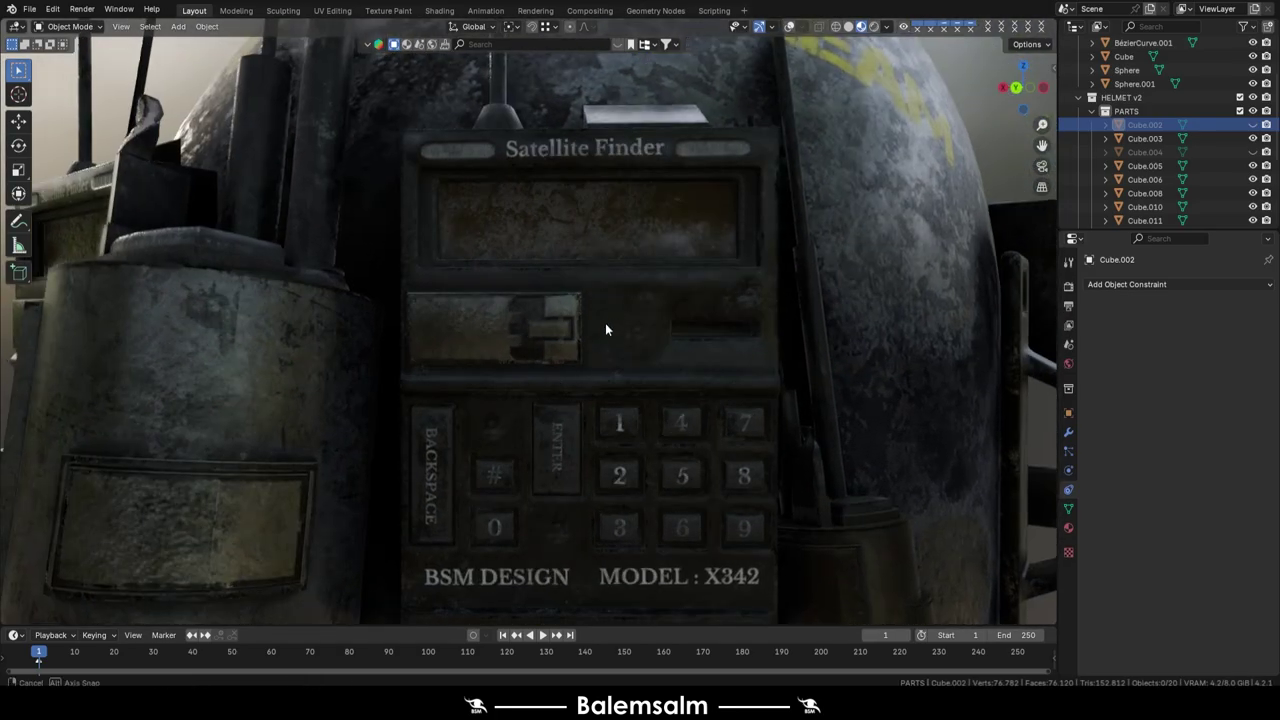
{"action": "mouse_move", "coordinate": [605, 329]}
{"action": "middle_mouse_down"}
{"action": "mouse_move", "coordinate": [520, 289]}
{"action": "mouse_move", "coordinate": [517, 374]}
{"action": "mouse_move", "coordinate": [477, 340]}
{"action": "mouse_move", "coordinate": [635, 426]}
{"action": "mouse_move", "coordinate": [500, 371]}
{"action": "mouse_move", "coordinate": [654, 331]}
{"action": "mouse_move", "coordinate": [280, 211]}
{"action": "mouse_move", "coordinate": [513, 338]}
{"action": "mouse_move", "coordinate": [476, 423]}
{"action": "mouse_move", "coordinate": [434, 389]}
{"action": "mouse_move", "coordinate": [323, 400]}
{"action": "mouse_move", "coordinate": [829, 449]}
{"action": "mouse_move", "coordinate": [659, 430]}
{"action": "mouse_move", "coordinate": [580, 357]}
{"action": "middle_mouse_up"}
{"action": "scroll", "coordinate": [506, 328], "scroll_direction": "down", "scroll_amount": 3}
{"action": "key", "text": "alt+h"}
{"action": "left_click", "coordinate": [985, 347]}
{"action": "scroll", "coordinate": [528, 340], "scroll_direction": "up", "scroll_amount": 3}
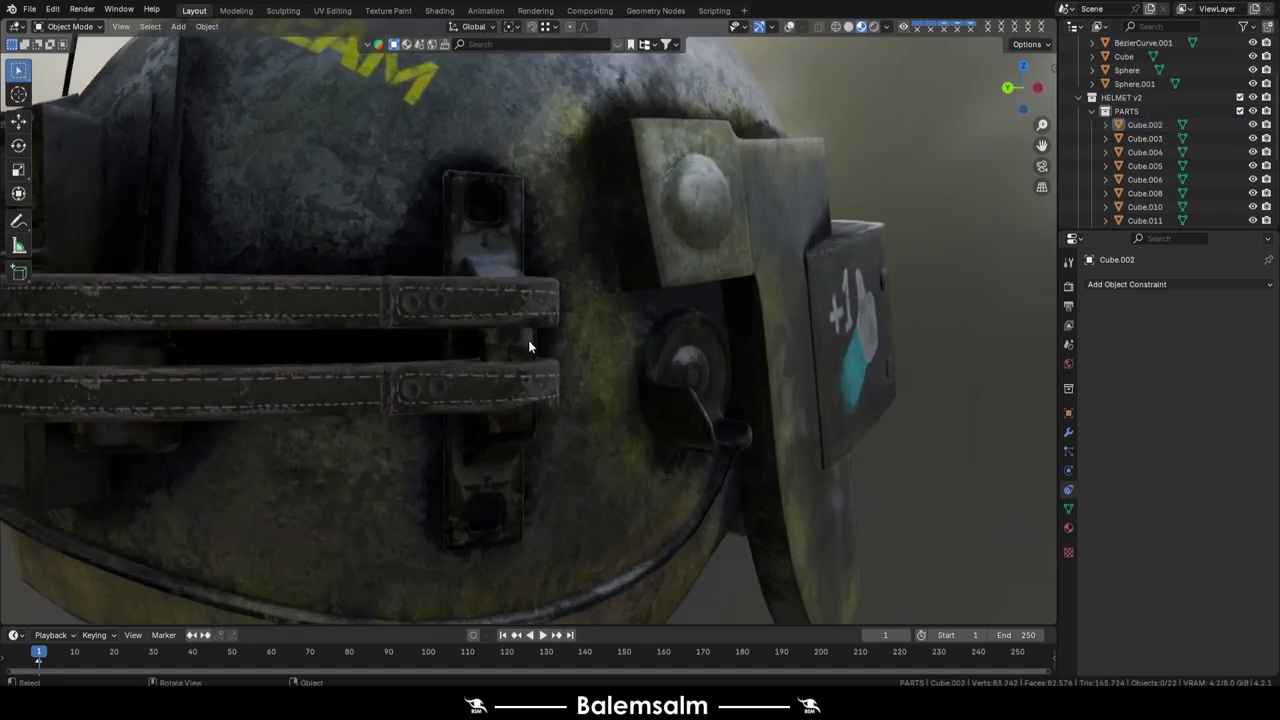
{"action": "scroll", "coordinate": [528, 340], "scroll_direction": "up", "scroll_amount": 3}
{"action": "mouse_move", "coordinate": [544, 315]}
{"action": "middle_mouse_down"}
{"action": "mouse_move", "coordinate": [436, 329]}
{"action": "mouse_move", "coordinate": [677, 366]}
{"action": "mouse_move", "coordinate": [587, 348]}
{"action": "mouse_move", "coordinate": [626, 324]}
{"action": "mouse_move", "coordinate": [536, 284]}
{"action": "middle_mouse_up"}
{"action": "scroll", "coordinate": [515, 347], "scroll_direction": "down", "scroll_amount": 4}
{"action": "scroll", "coordinate": [536, 284], "scroll_direction": "up", "scroll_amount": 3}
{"action": "scroll", "coordinate": [562, 317], "scroll_direction": "down", "scroll_amount": 3}
{"action": "scroll", "coordinate": [585, 356], "scroll_direction": "down", "scroll_amount": 3}
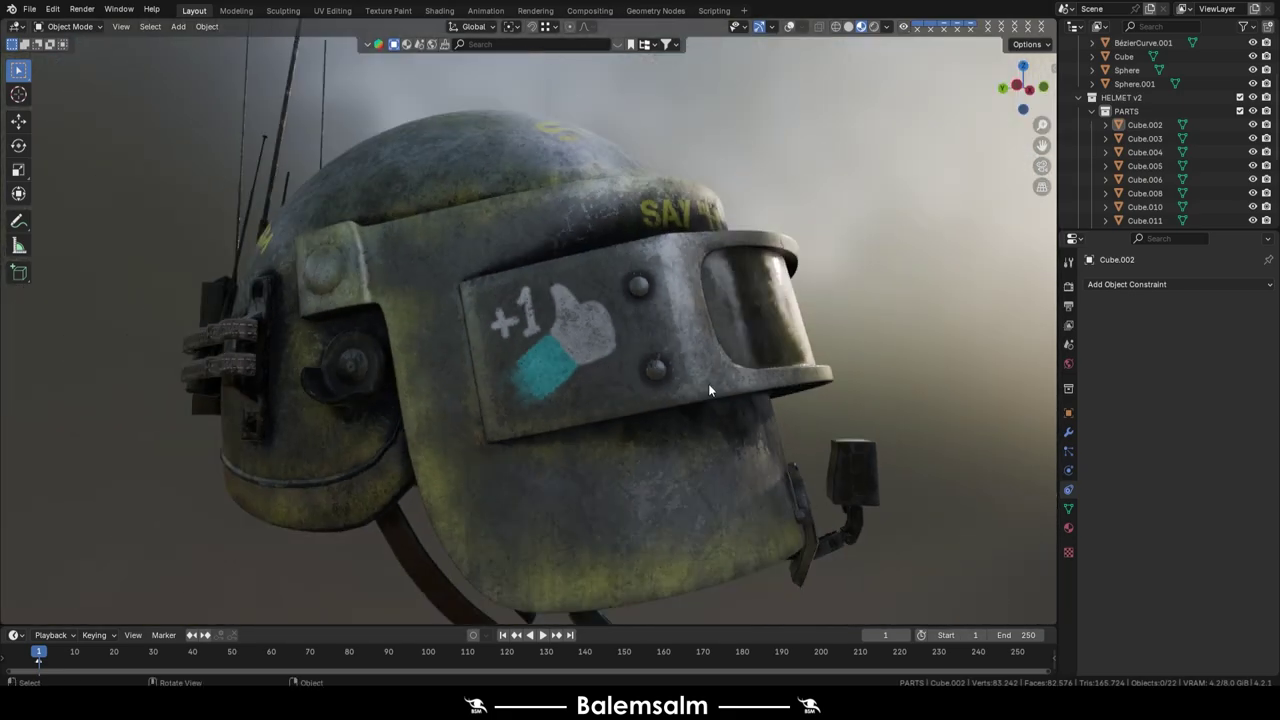
{"action": "mouse_move", "coordinate": [634, 386]}
{"action": "middle_mouse_down"}
{"action": "mouse_move", "coordinate": [663, 406]}
{"action": "mouse_move", "coordinate": [629, 446]}
{"action": "mouse_move", "coordinate": [578, 273]}
{"action": "mouse_move", "coordinate": [543, 343]}
{"action": "mouse_move", "coordinate": [603, 334]}
{"action": "mouse_move", "coordinate": [555, 330]}
{"action": "mouse_move", "coordinate": [585, 334]}
{"action": "mouse_move", "coordinate": [691, 188]}
{"action": "mouse_move", "coordinate": [643, 512]}
{"action": "mouse_move", "coordinate": [568, 262]}
{"action": "mouse_move", "coordinate": [580, 309]}
{"action": "mouse_move", "coordinate": [557, 323]}
{"action": "middle_mouse_up"}
{"action": "scroll", "coordinate": [569, 289], "scroll_direction": "up", "scroll_amount": 1}
{"action": "scroll", "coordinate": [574, 289], "scroll_direction": "up", "scroll_amount": 2}
{"action": "scroll", "coordinate": [557, 318], "scroll_direction": "down", "scroll_amount": 2}
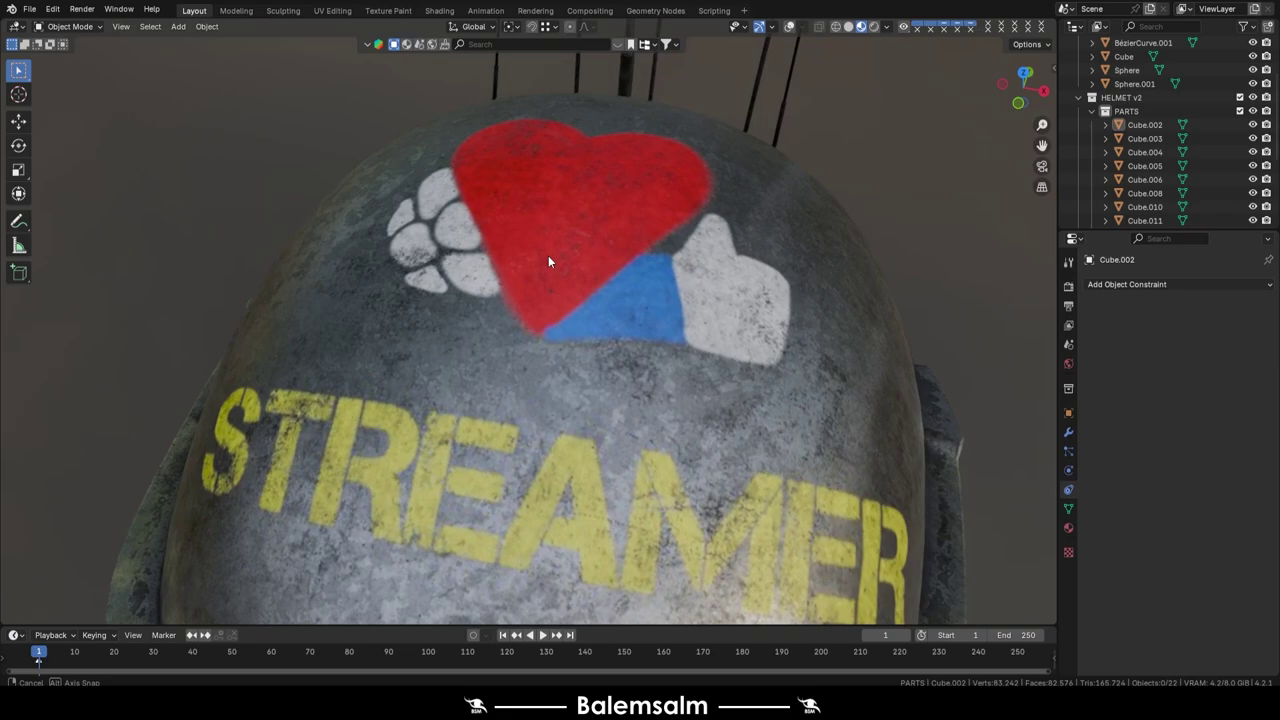
{"action": "middle_click_drag", "start_coordinate": [548, 255], "coordinate": [549, 251]}
{"action": "scroll", "coordinate": [549, 251], "scroll_direction": "down", "scroll_amount": 2}
{"action": "mouse_move", "coordinate": [604, 295]}
{"action": "middle_mouse_down"}
{"action": "mouse_move", "coordinate": [575, 238]}
{"action": "mouse_move", "coordinate": [698, 297]}
{"action": "mouse_move", "coordinate": [568, 253]}
{"action": "mouse_move", "coordinate": [568, 286]}
{"action": "mouse_move", "coordinate": [591, 322]}
{"action": "mouse_move", "coordinate": [641, 340]}
{"action": "mouse_move", "coordinate": [600, 320]}
{"action": "mouse_move", "coordinate": [512, 319]}
{"action": "mouse_move", "coordinate": [620, 328]}
{"action": "mouse_move", "coordinate": [800, 308]}
{"action": "mouse_move", "coordinate": [789, 286]}
{"action": "mouse_move", "coordinate": [547, 254]}
{"action": "mouse_move", "coordinate": [511, 318]}
{"action": "mouse_move", "coordinate": [605, 387]}
{"action": "middle_mouse_up"}
{"action": "scroll", "coordinate": [600, 390], "scroll_direction": "up", "scroll_amount": 2}
{"action": "scroll", "coordinate": [570, 430], "scroll_direction": "up", "scroll_amount": 3}
{"action": "scroll", "coordinate": [490, 470], "scroll_direction": "up", "scroll_amount": 3}
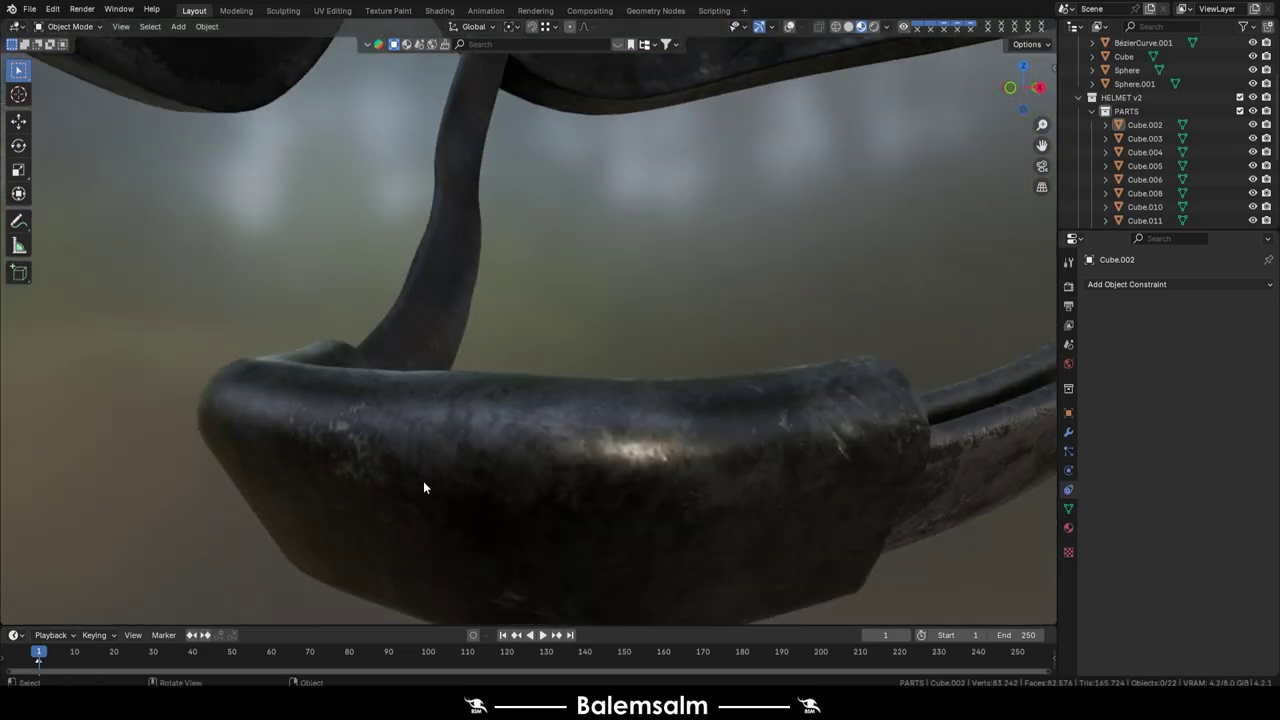
{"action": "scroll", "coordinate": [520, 475], "scroll_direction": "up", "scroll_amount": 2}
{"action": "scroll", "coordinate": [622, 476], "scroll_direction": "down", "scroll_amount": 3}
{"action": "mouse_move", "coordinate": [724, 463]}
{"action": "middle_mouse_down"}
{"action": "mouse_move", "coordinate": [650, 427]}
{"action": "mouse_move", "coordinate": [326, 520]}
{"action": "middle_mouse_up"}
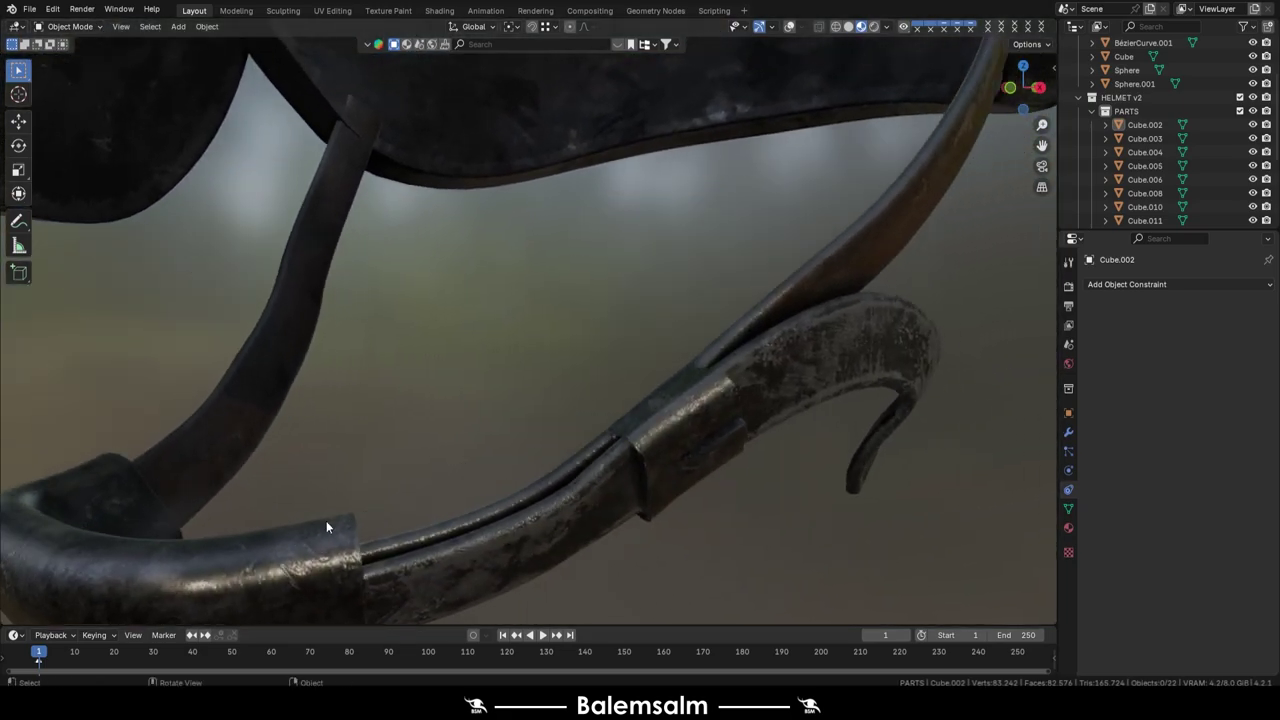
{"action": "scroll", "coordinate": [723, 390], "scroll_direction": "up", "scroll_amount": 3}
{"action": "scroll", "coordinate": [723, 384], "scroll_direction": "down", "scroll_amount": 2}
{"action": "scroll", "coordinate": [723, 383], "scroll_direction": "down", "scroll_amount": 3}
{"action": "scroll", "coordinate": [723, 382], "scroll_direction": "down", "scroll_amount": 3}
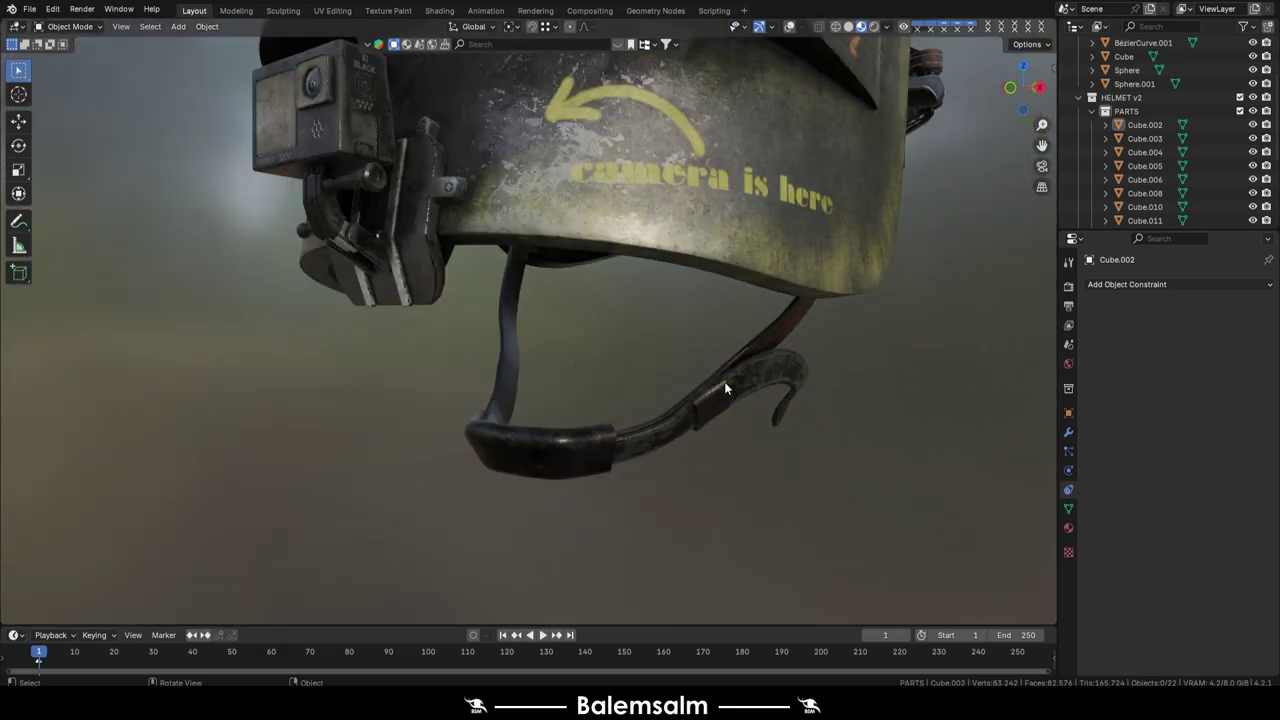
{"action": "scroll", "coordinate": [724, 381], "scroll_direction": "down", "scroll_amount": 1}
{"action": "mouse_move", "coordinate": [724, 381]}
{"action": "middle_mouse_down"}
{"action": "mouse_move", "coordinate": [718, 353]}
{"action": "mouse_move", "coordinate": [641, 526]}
{"action": "mouse_move", "coordinate": [627, 418]}
{"action": "mouse_move", "coordinate": [652, 390]}
{"action": "mouse_move", "coordinate": [609, 368]}
{"action": "mouse_move", "coordinate": [624, 450]}
{"action": "mouse_move", "coordinate": [644, 438]}
{"action": "mouse_move", "coordinate": [614, 410]}
{"action": "mouse_move", "coordinate": [607, 379]}
{"action": "mouse_move", "coordinate": [630, 420]}
{"action": "mouse_move", "coordinate": [446, 376]}
{"action": "mouse_move", "coordinate": [540, 372]}
{"action": "mouse_move", "coordinate": [430, 365]}
{"action": "mouse_move", "coordinate": [648, 360]}
{"action": "mouse_move", "coordinate": [565, 351]}
{"action": "mouse_move", "coordinate": [560, 380]}
{"action": "mouse_move", "coordinate": [614, 400]}
{"action": "mouse_move", "coordinate": [602, 424]}
{"action": "middle_mouse_up"}
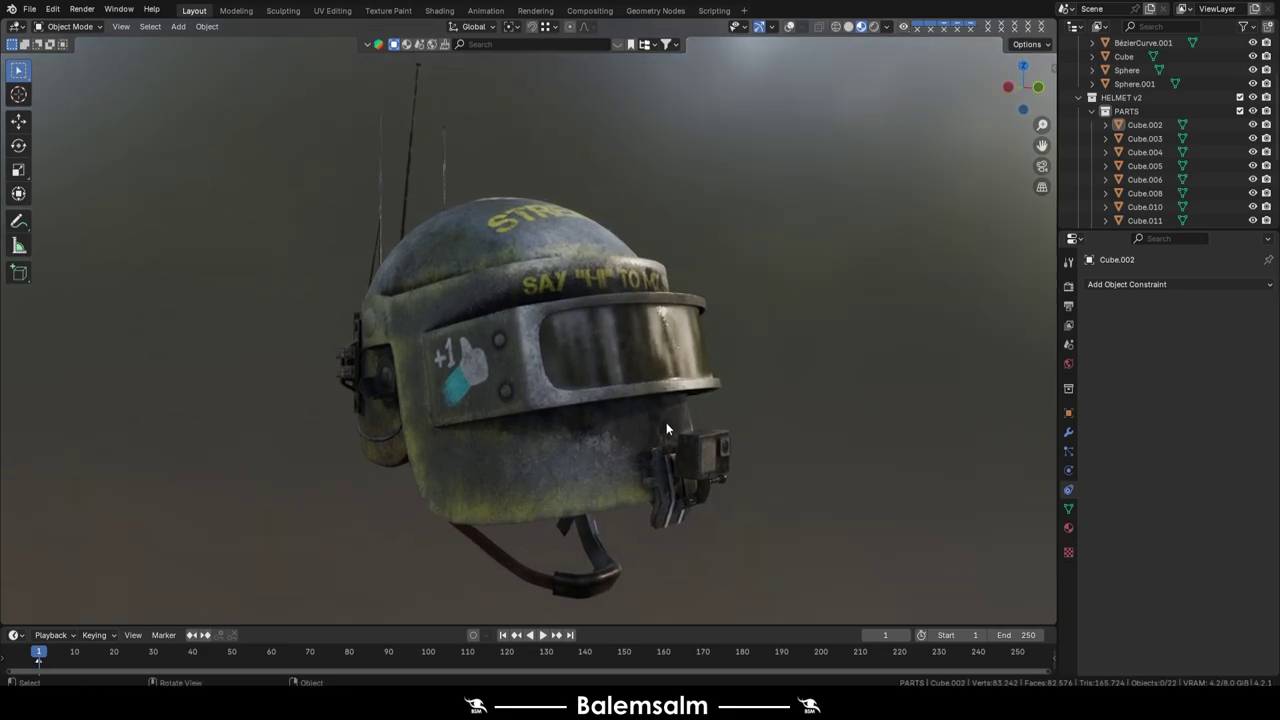